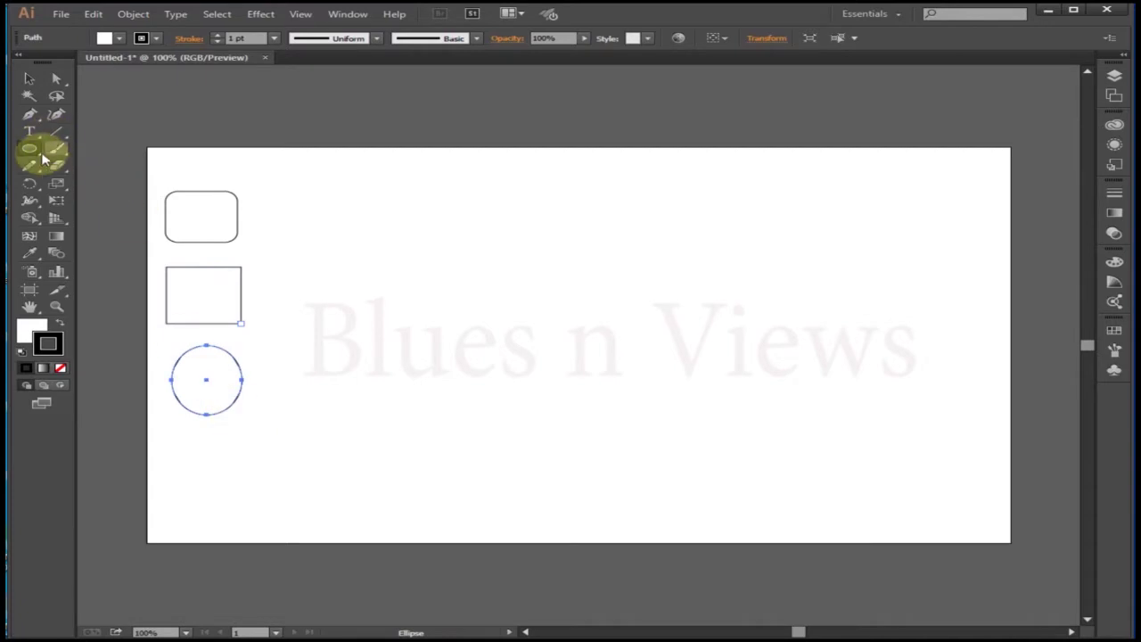
# - Draw a five-pointed star below the circle with the Star Tool
pyautogui.moveTo(45, 160); pyautogui.dragTo(76, 201)
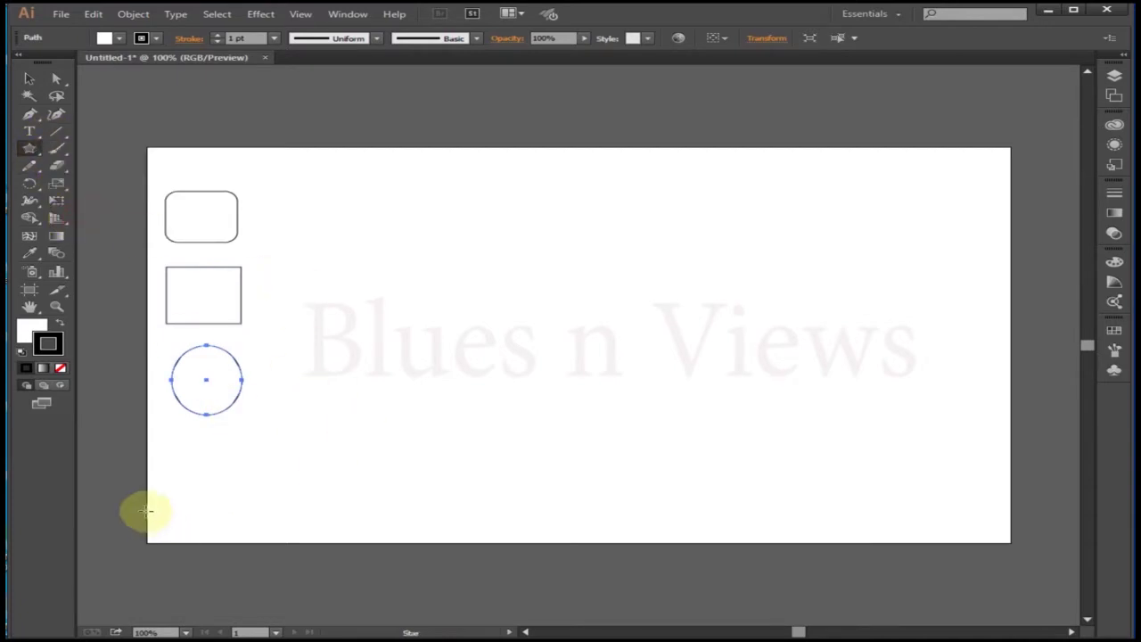
pyautogui.moveTo(222, 497); pyautogui.dragTo(222, 496)
pyautogui.click(28, 79)
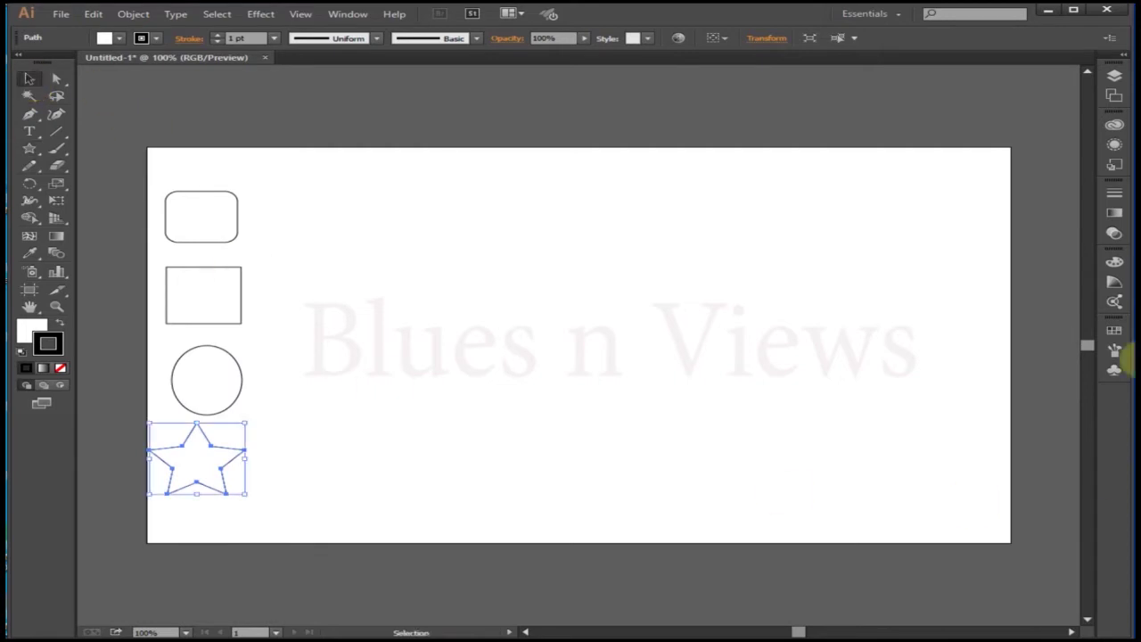
# - Copy the column of rounded rectangle, square, circle and star repeatedly to fill nine columns
pyautogui.click(225, 214)
pyautogui.keyDown('shift'); pyautogui.click(226, 280); pyautogui.keyUp('shift')
pyautogui.keyDown('shift'); pyautogui.click(214, 377); pyautogui.keyUp('shift')
pyautogui.keyDown('shift'); pyautogui.click(202, 464); pyautogui.keyUp('shift')
pyautogui.moveTo(201, 465); pyautogui.dragTo(293, 466)
pyautogui.hotkey('ctrl', 'd')
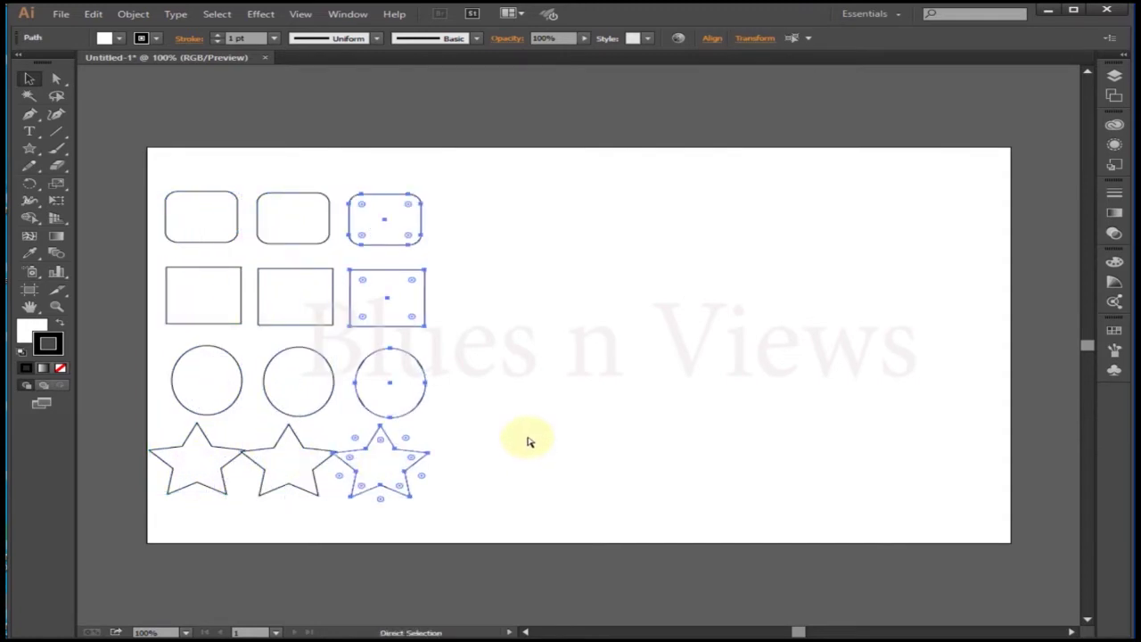
pyautogui.hotkey('ctrl', 'd')
pyautogui.hotkey('ctrl', 'd')
pyautogui.hotkey('ctrl', 'd')
pyautogui.hotkey('ctrl', 'd')
pyautogui.hotkey('ctrl', 'd')
pyautogui.hotkey('ctrl', 'd')
pyautogui.click(675, 178)
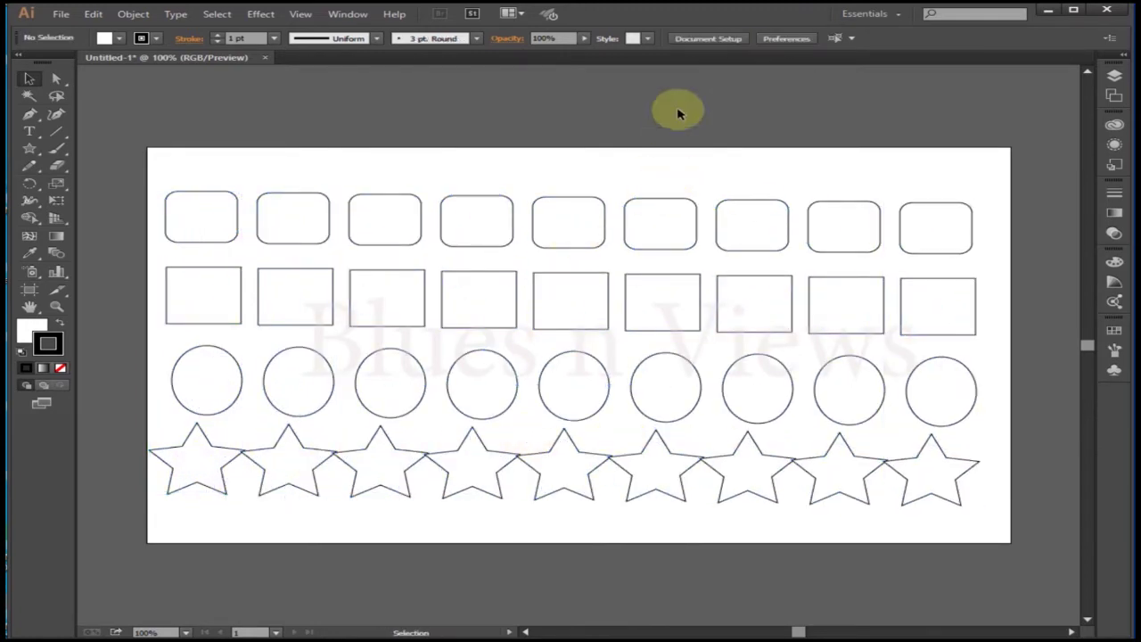
# - Give the first rounded rectangle a dark red outline
pyautogui.click(200, 217)
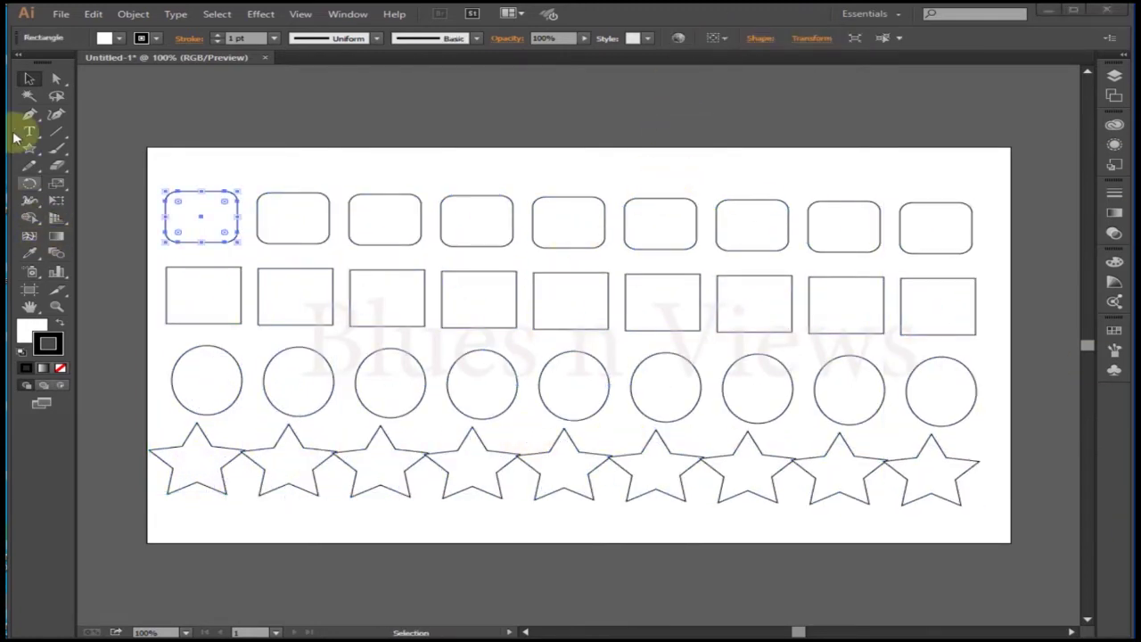
pyautogui.click(395, 171)
pyautogui.click(211, 219)
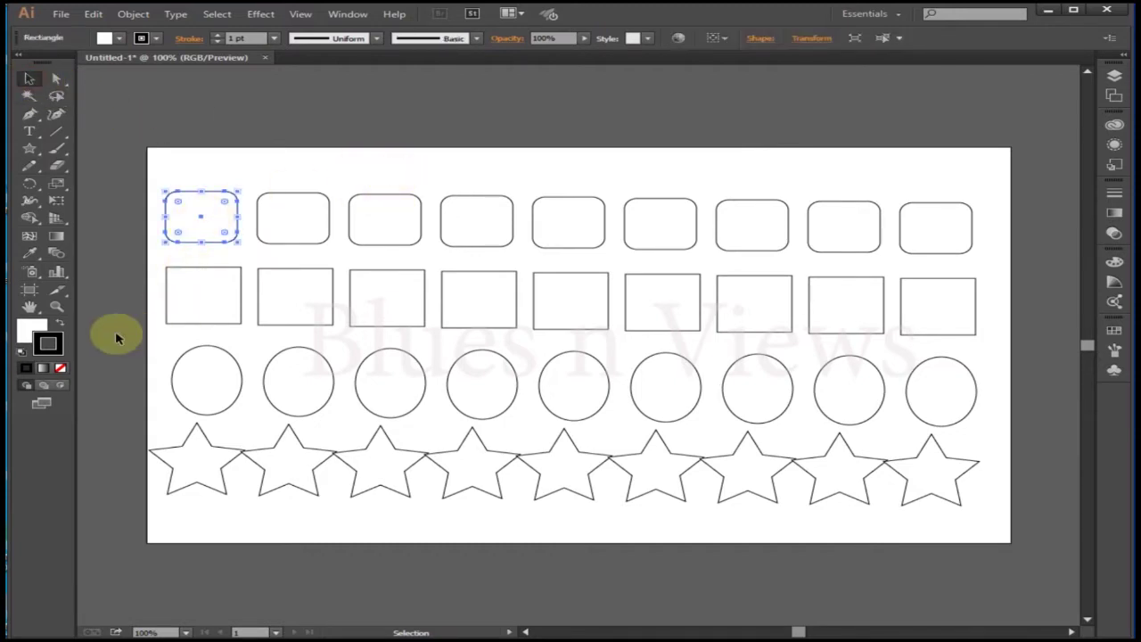
pyautogui.doubleClick(59, 353)
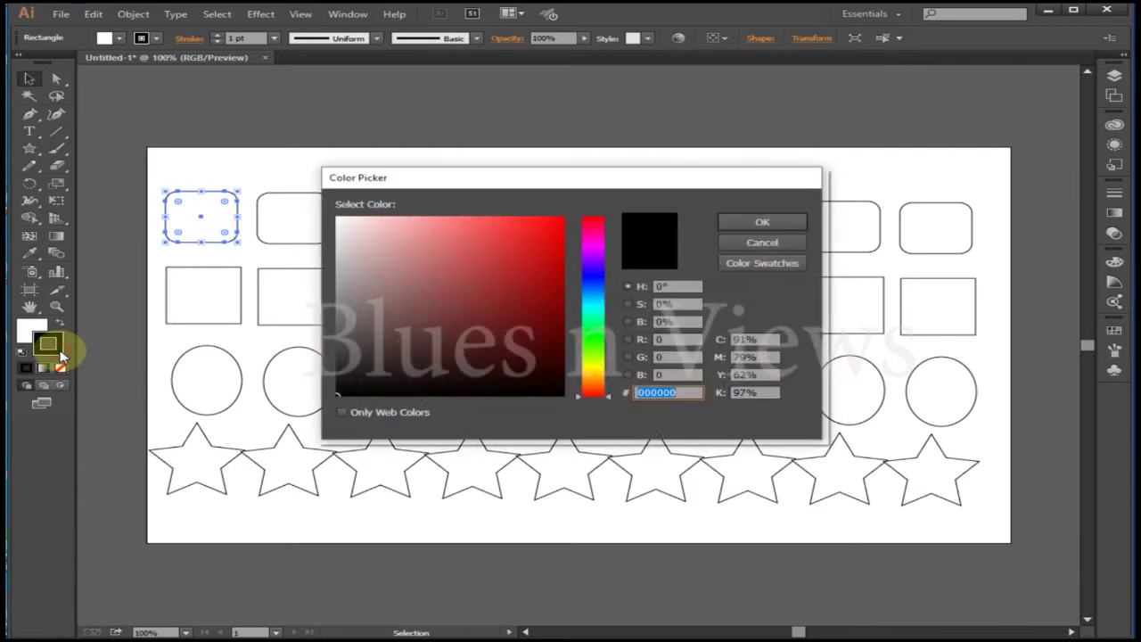
pyautogui.click(548, 283)
pyautogui.click(774, 223)
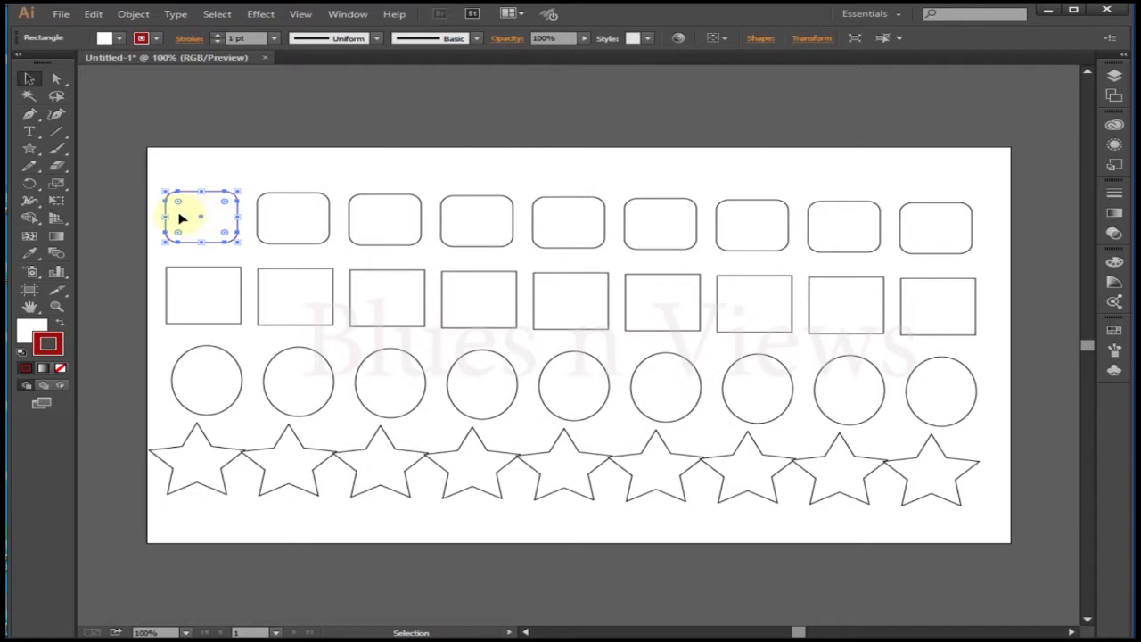
# - Set the rectangle's outline weight to 3 pt and change its colour to green
pyautogui.click(274, 38)
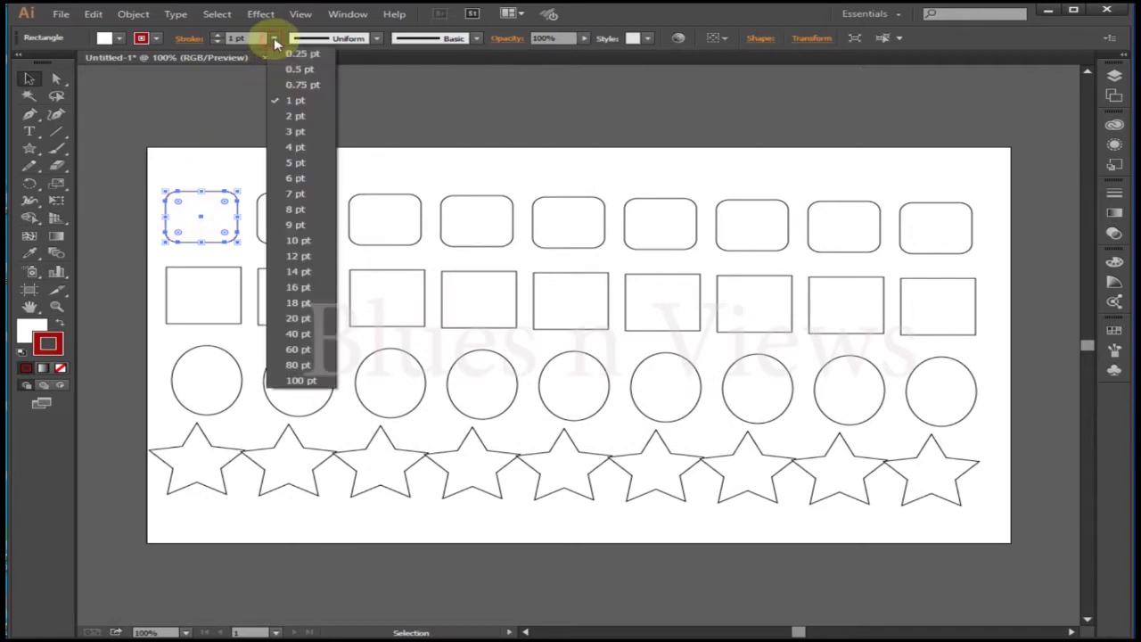
pyautogui.click(288, 130)
pyautogui.click(274, 167)
pyautogui.click(187, 218)
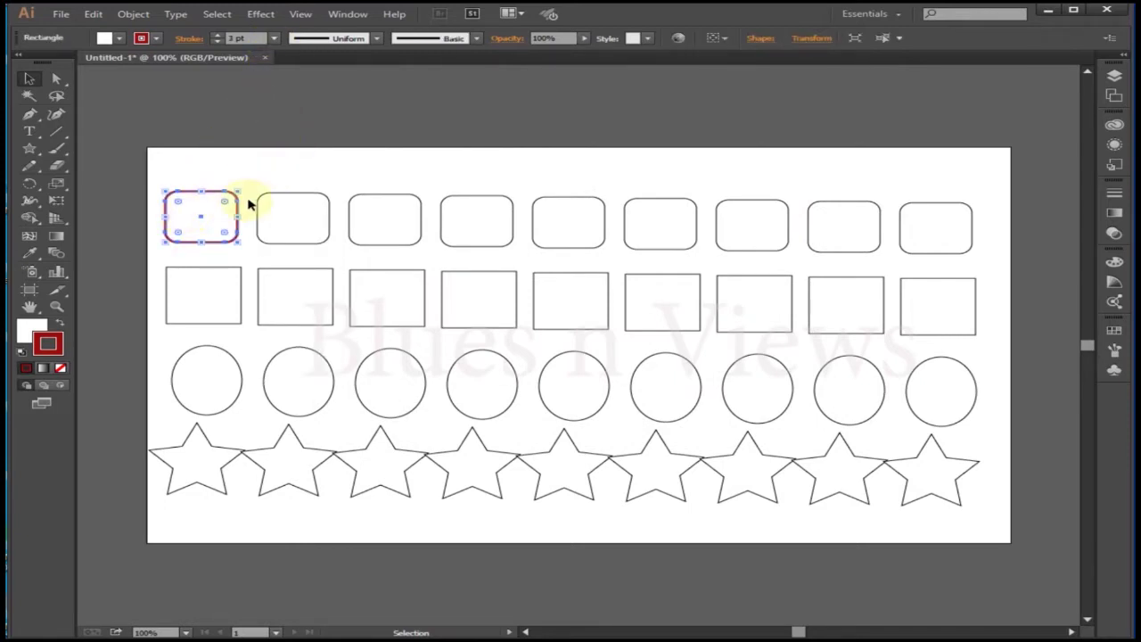
pyautogui.doubleClick(48, 344)
pyautogui.click(589, 347)
pyautogui.click(760, 223)
pyautogui.click(286, 169)
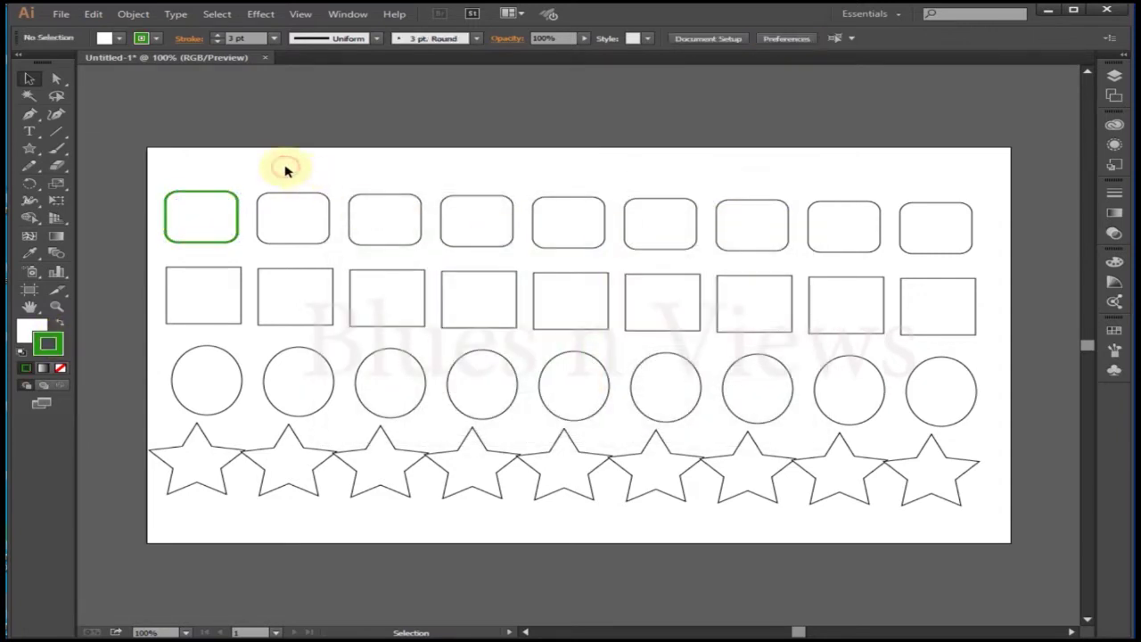
# - Change the first rounded rectangle's outline colour to blue (1D0EDD)
pyautogui.doubleClick(54, 343)
pyautogui.click(598, 281)
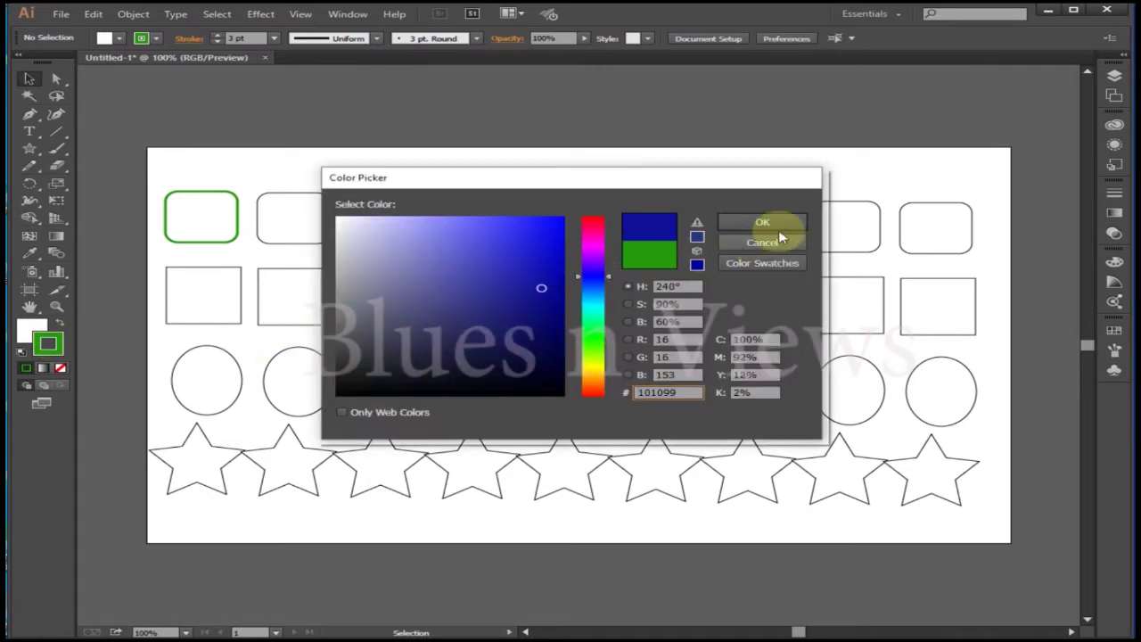
pyautogui.click(759, 224)
pyautogui.click(191, 228)
pyautogui.doubleClick(59, 343)
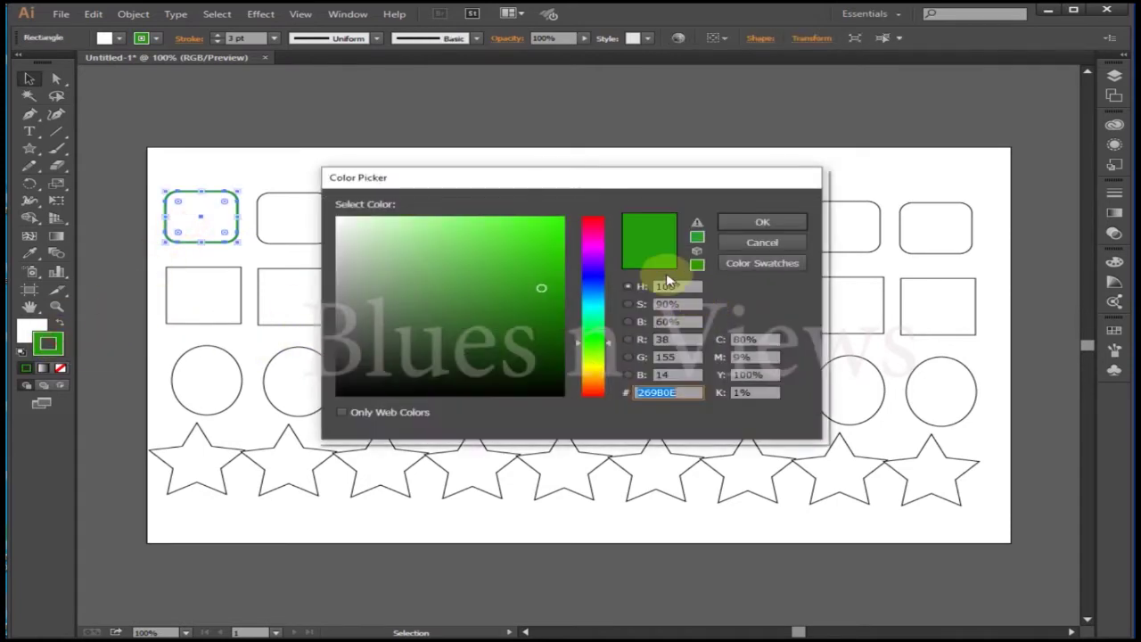
pyautogui.click(594, 274)
pyautogui.click(796, 223)
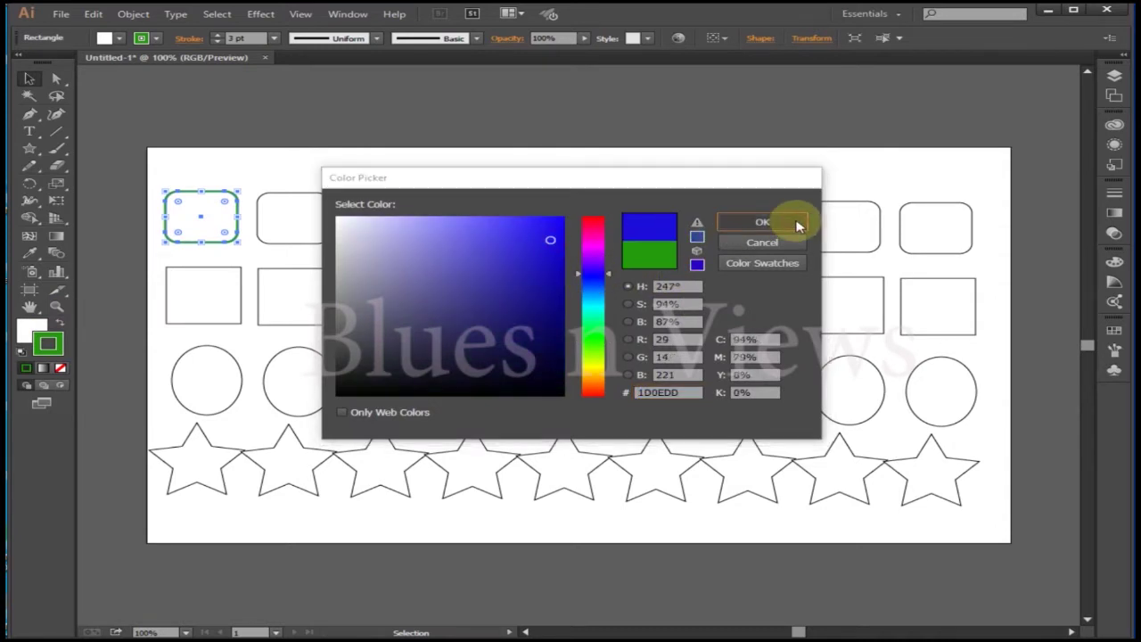
pyautogui.click(284, 181)
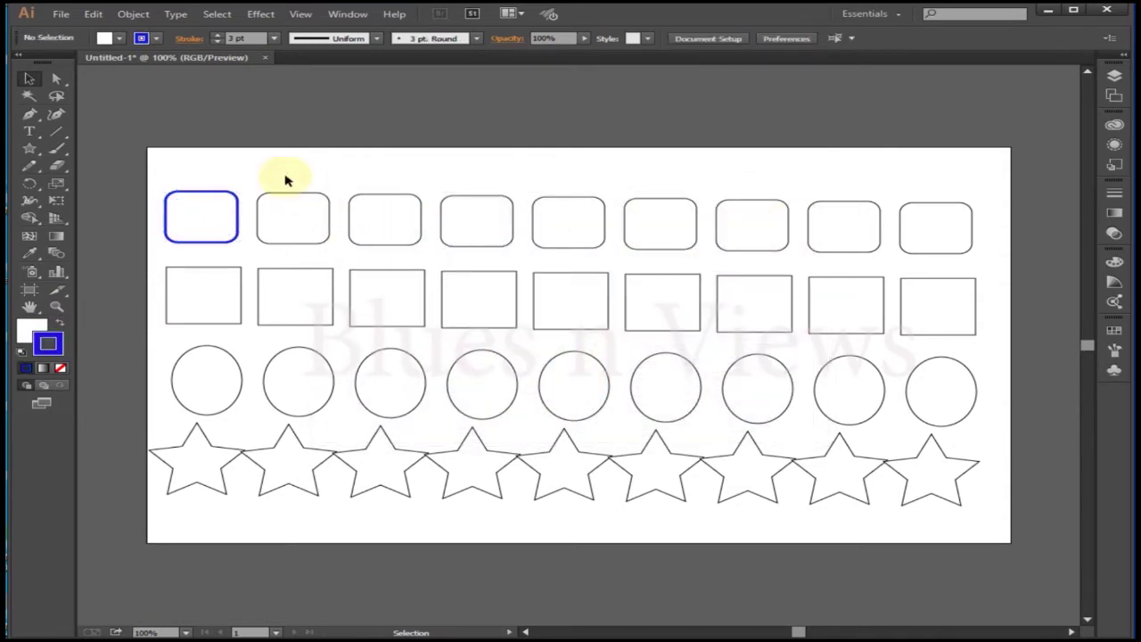
# - Fill the first rounded rectangle with saturated red
pyautogui.click(217, 227)
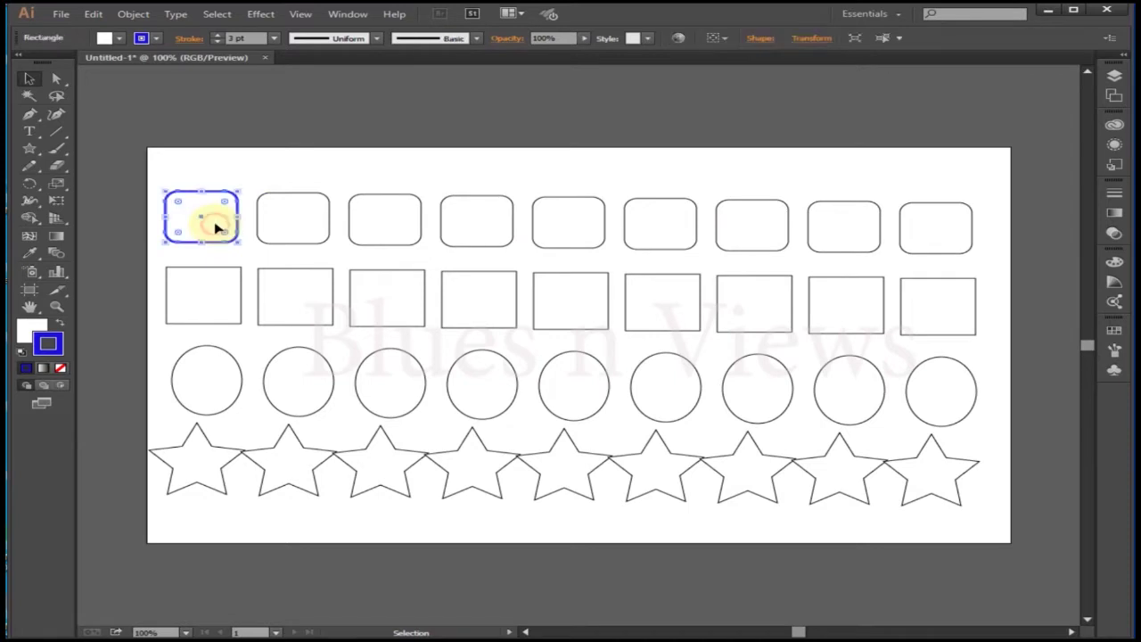
pyautogui.click(30, 329)
pyautogui.doubleClick(31, 329)
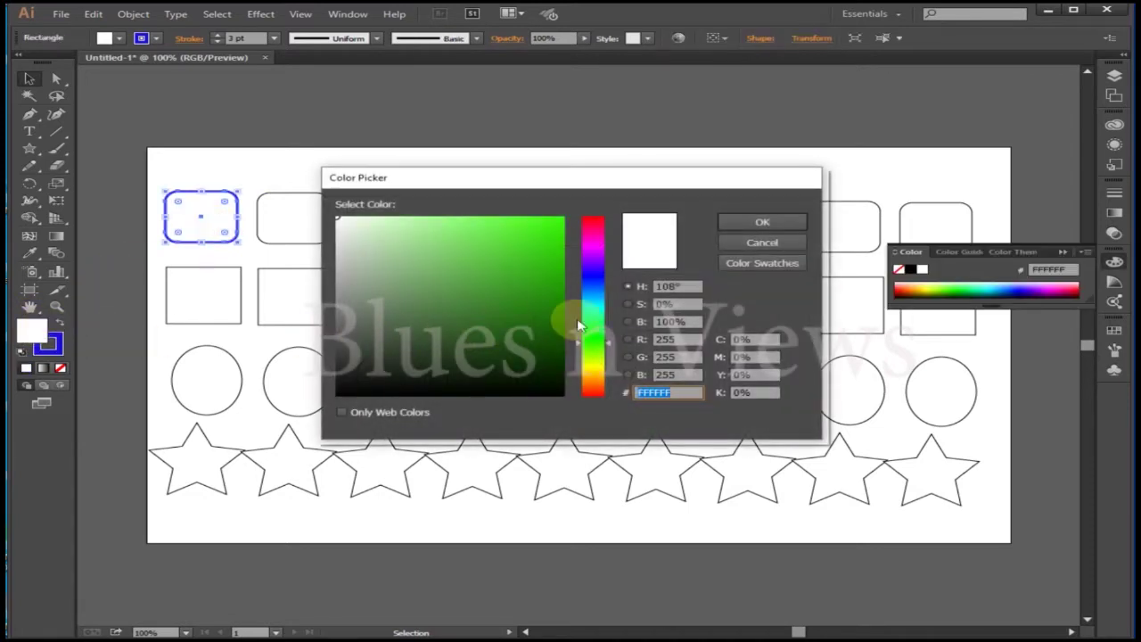
pyautogui.click(598, 223)
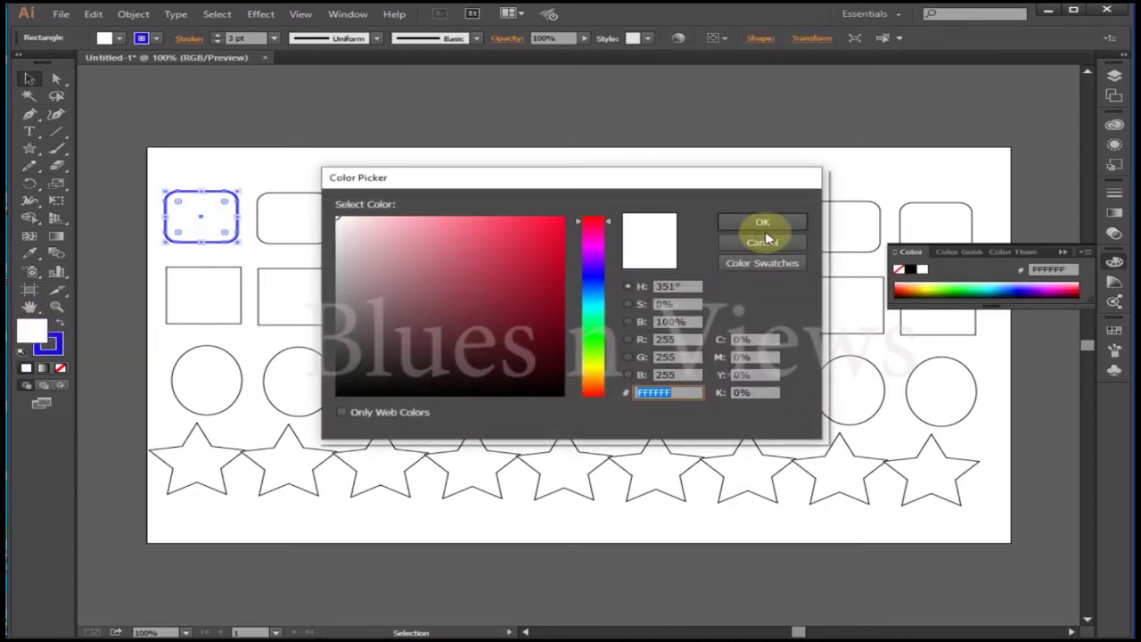
pyautogui.click(781, 222)
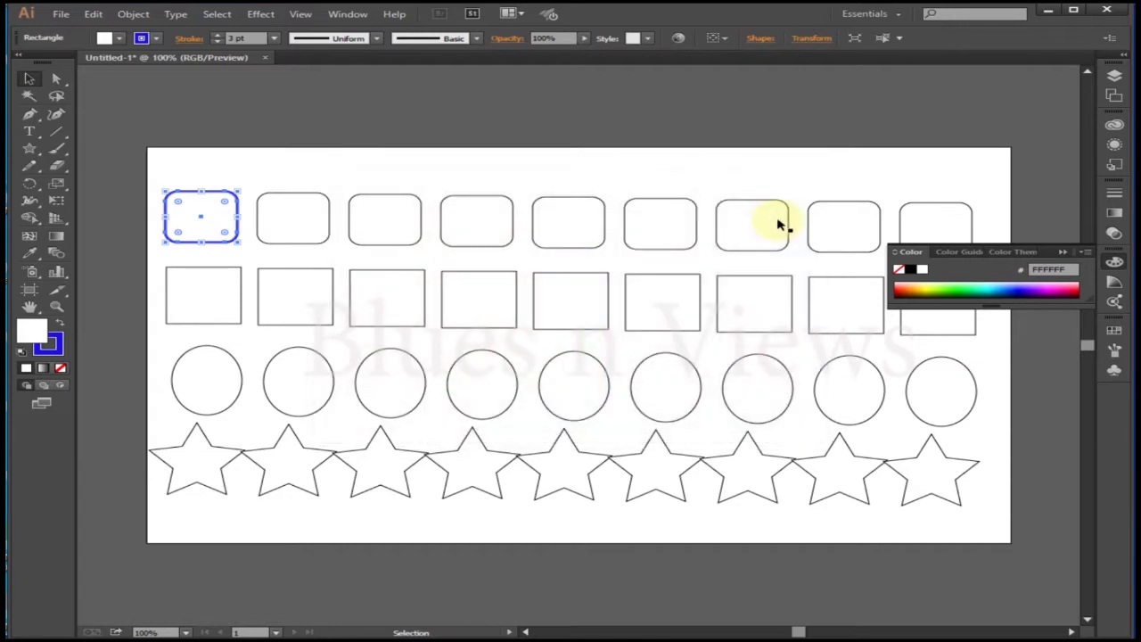
pyautogui.doubleClick(29, 328)
pyautogui.click(598, 226)
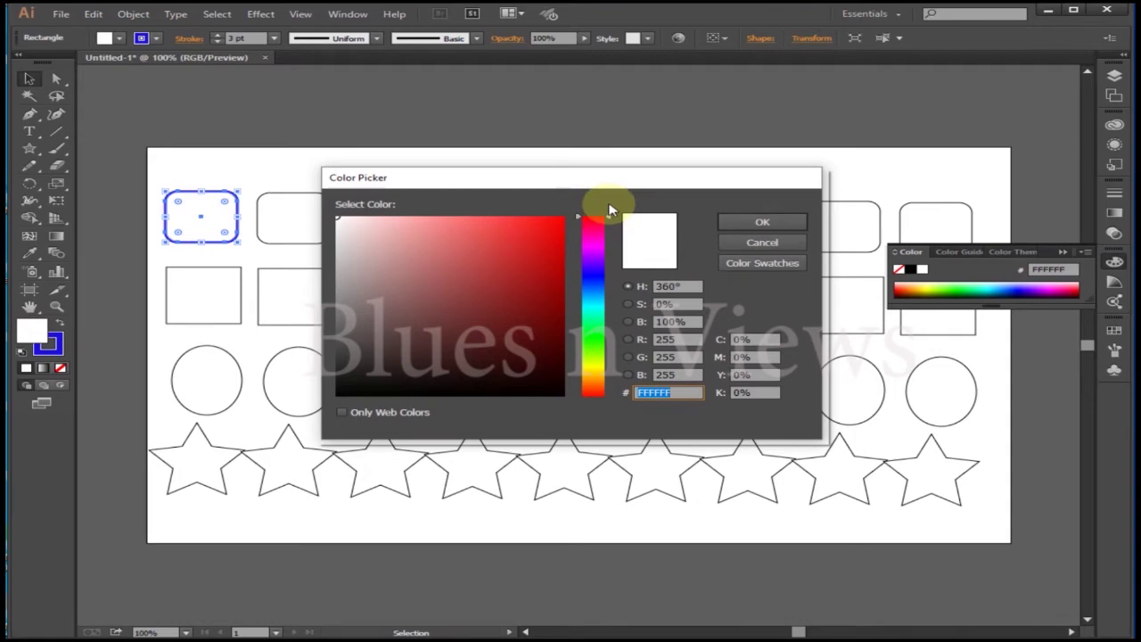
pyautogui.click(551, 221)
pyautogui.click(764, 222)
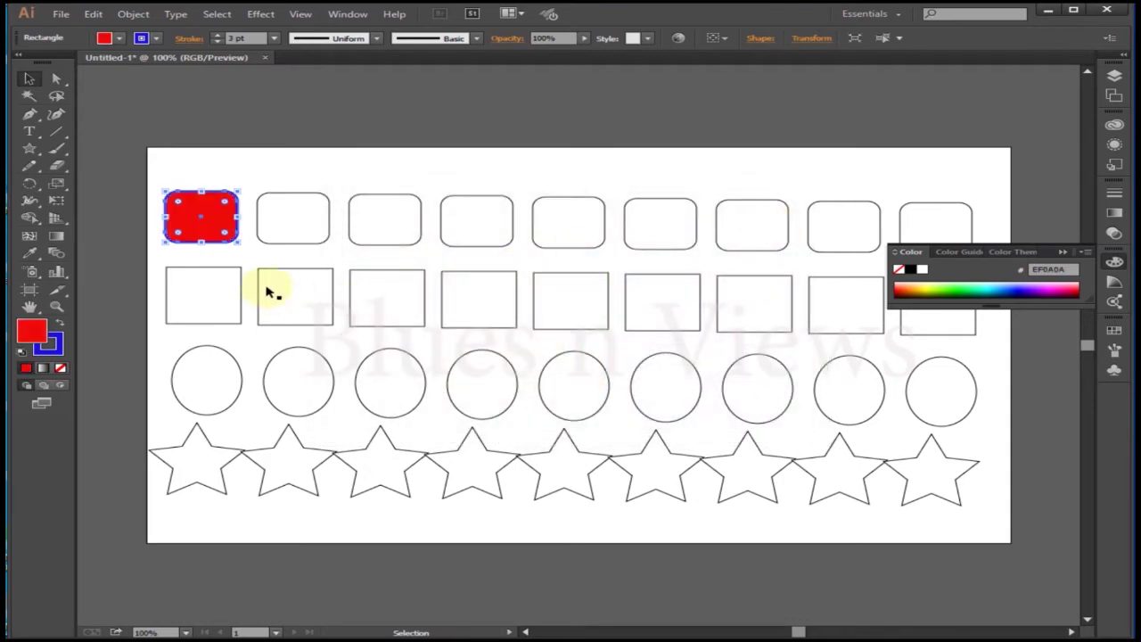
# - Fill the second rounded rectangle dark green
pyautogui.click(297, 228)
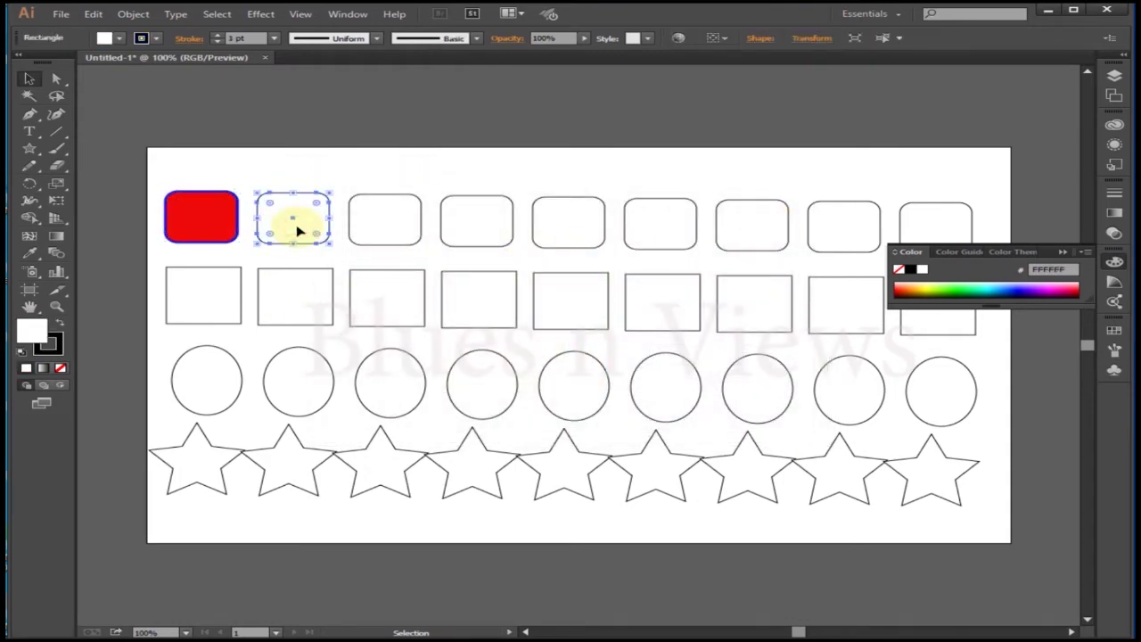
pyautogui.doubleClick(29, 332)
pyautogui.click(553, 312)
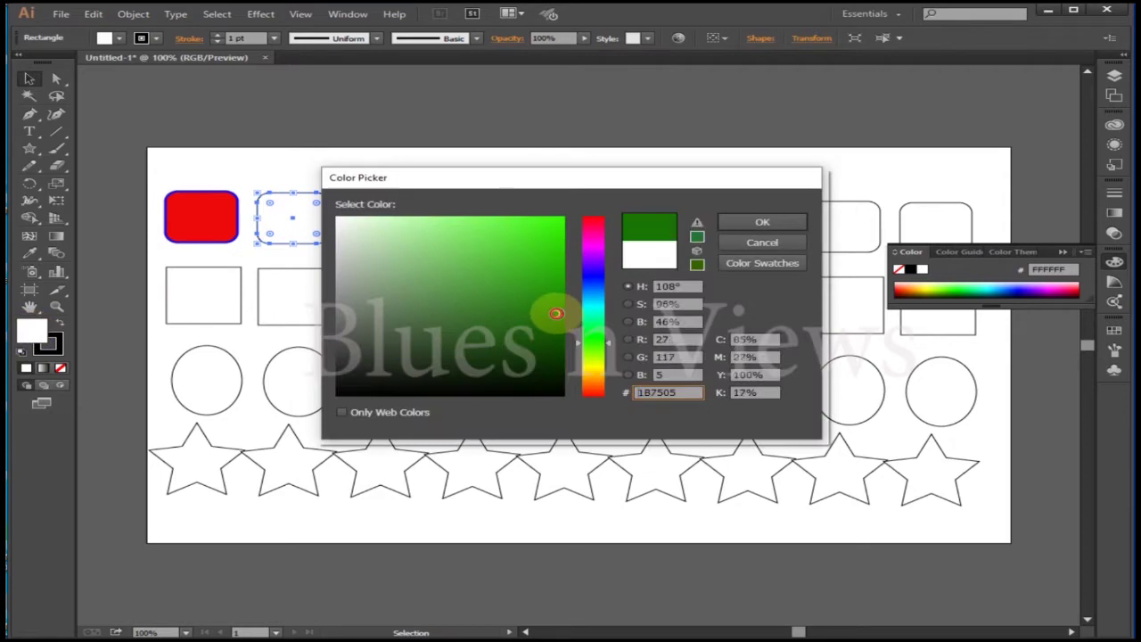
pyautogui.click(759, 224)
# - Fill the fourth square in row two with blue
pyautogui.click(511, 283)
pyautogui.doubleClick(29, 330)
pyautogui.moveTo(588, 382); pyautogui.dragTo(595, 361)
pyautogui.click(759, 241)
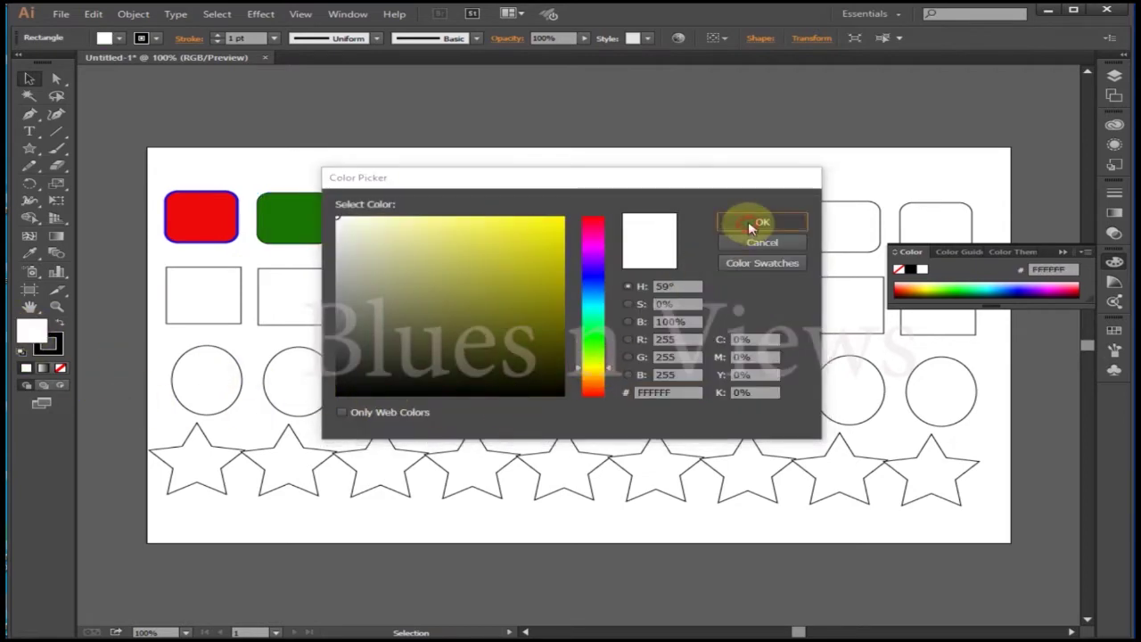
pyautogui.doubleClick(36, 334)
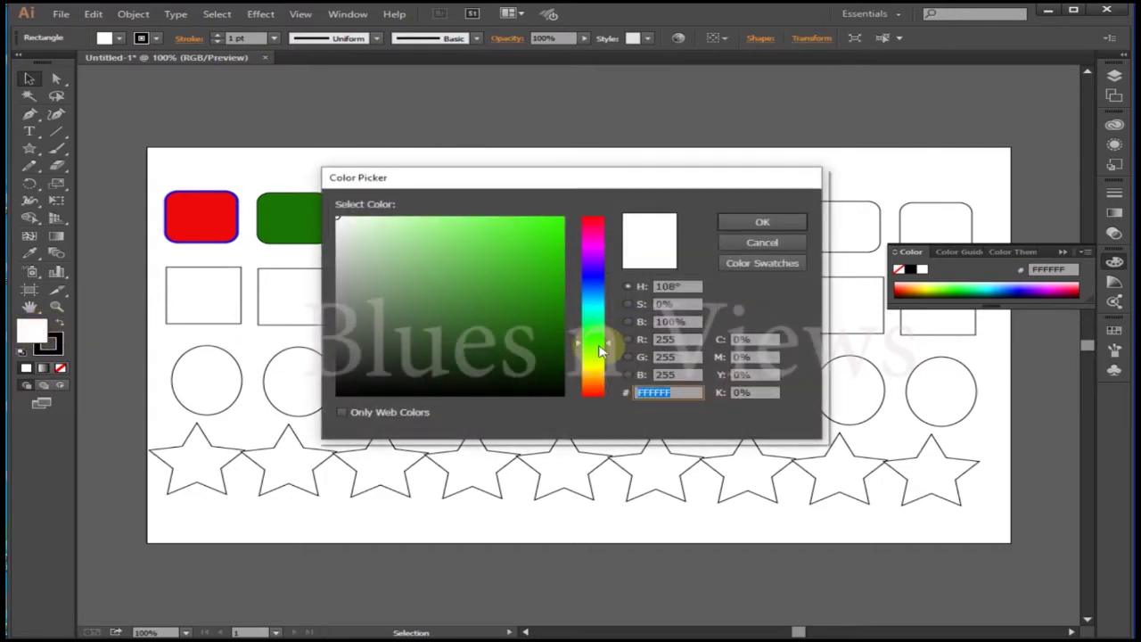
pyautogui.click(543, 286)
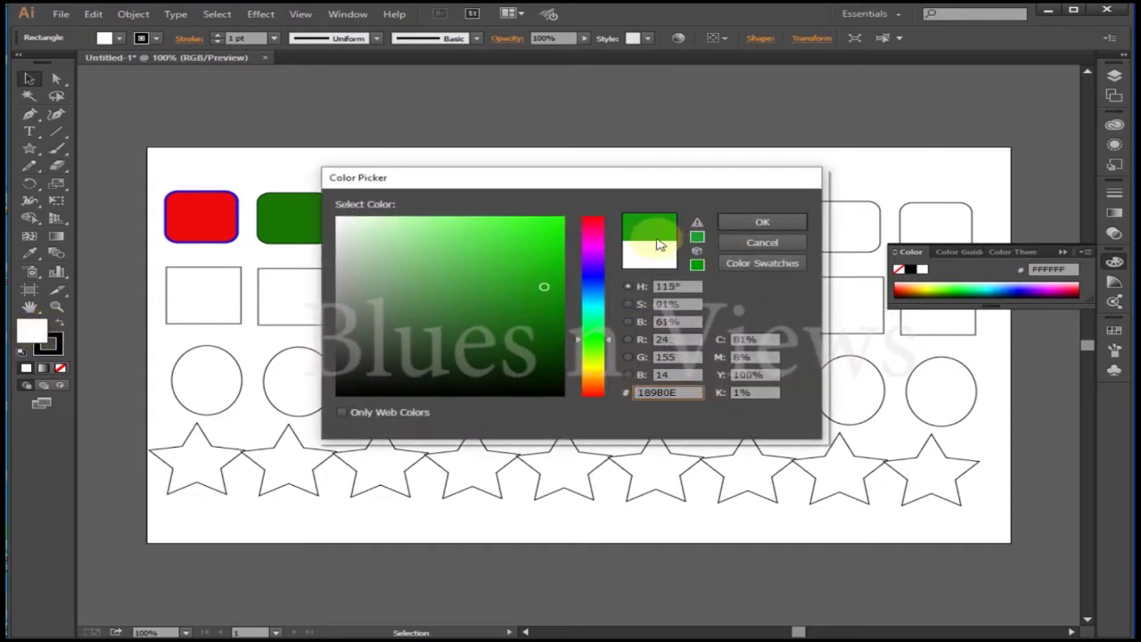
pyautogui.click(590, 280)
pyautogui.click(762, 223)
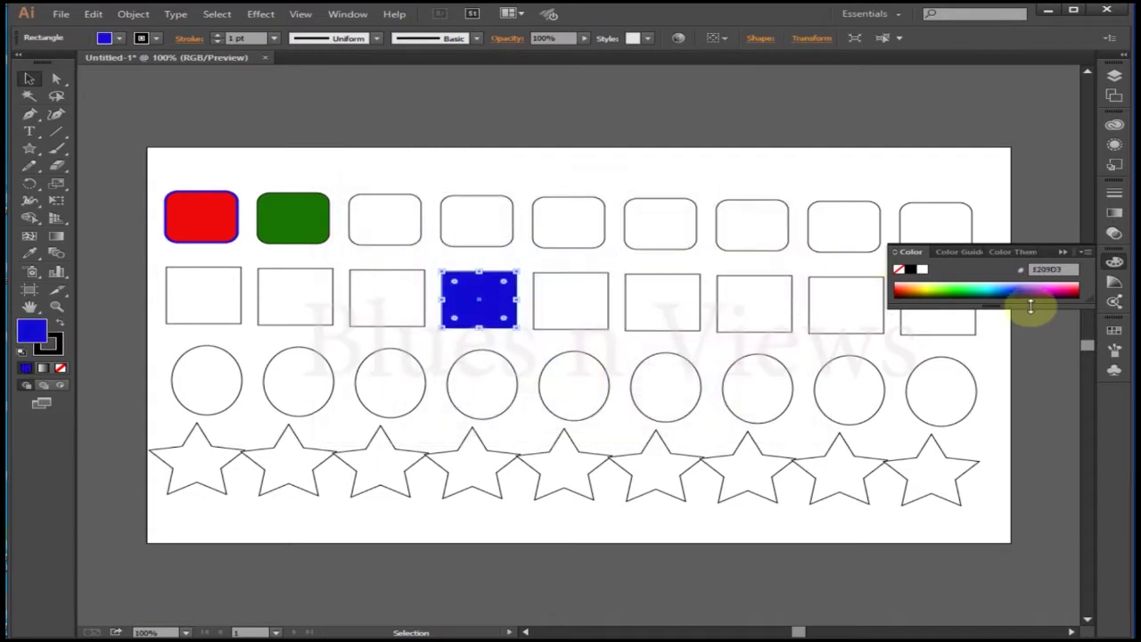
# - Try blue, magenta, green, olive, purple, pink and light blue fills on the square
pyautogui.moveTo(998, 308); pyautogui.dragTo(1006, 437)
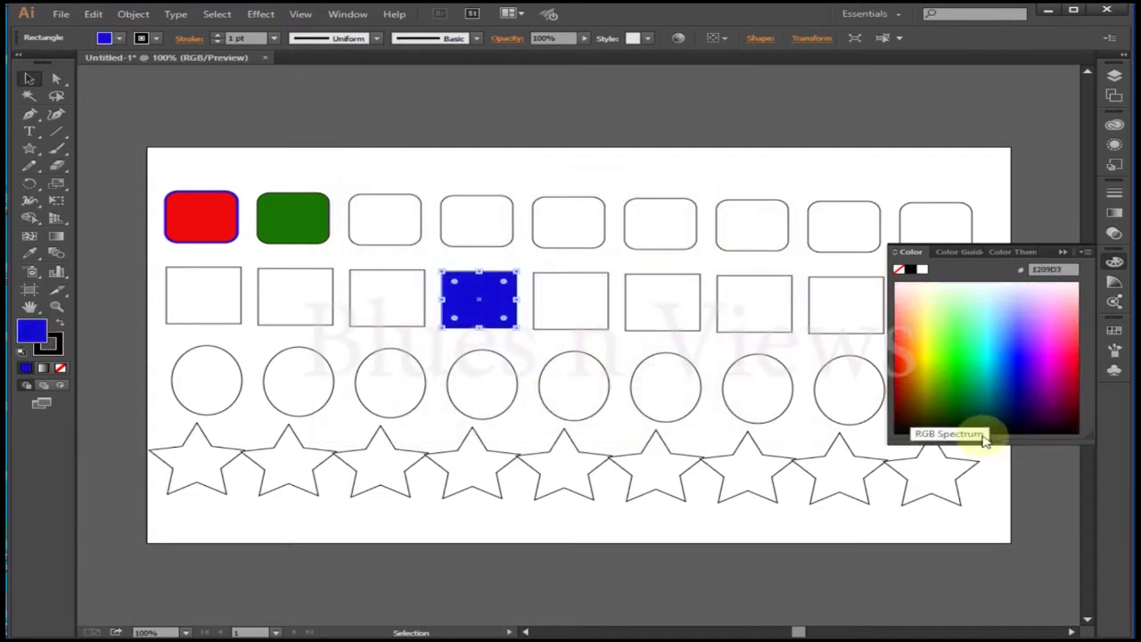
pyautogui.click(1030, 356)
pyautogui.click(1070, 358)
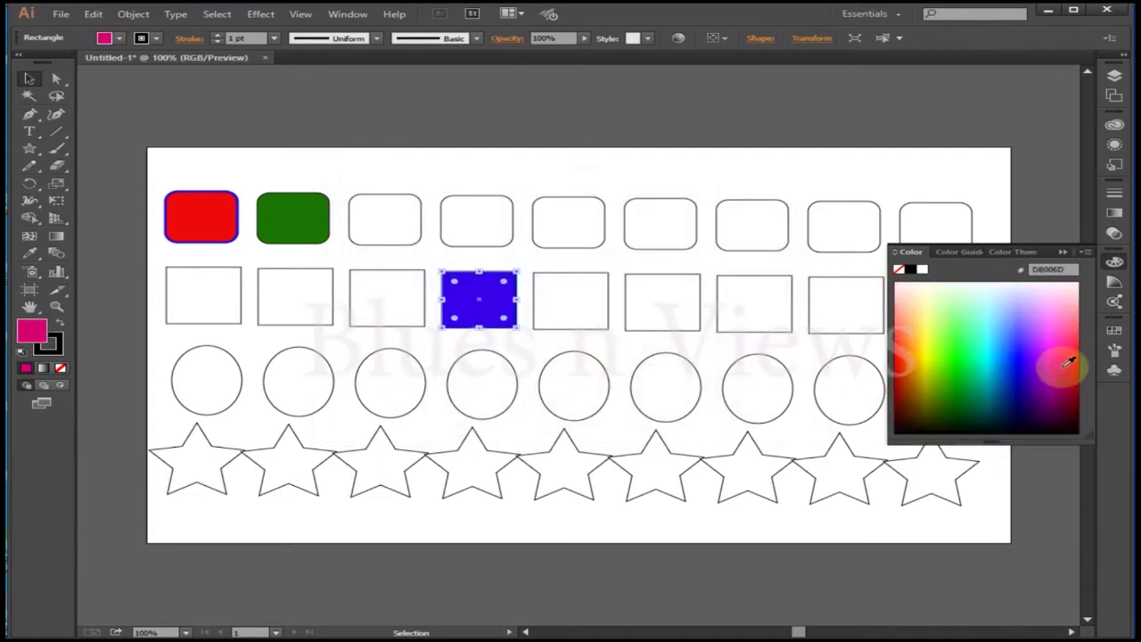
pyautogui.click(958, 357)
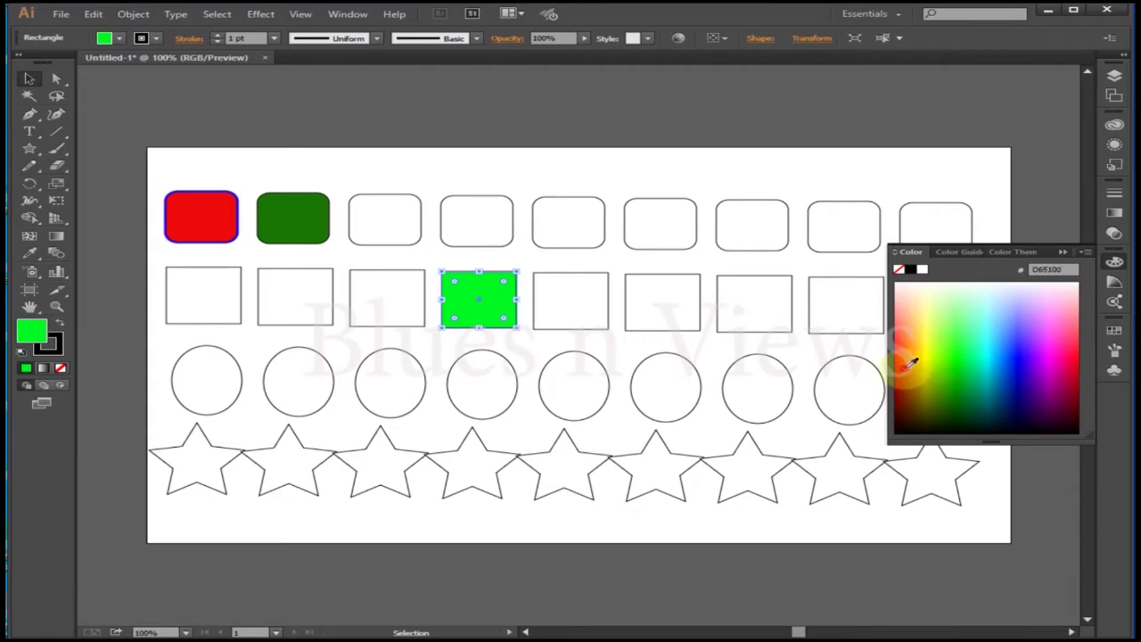
pyautogui.click(905, 368)
pyautogui.click(935, 370)
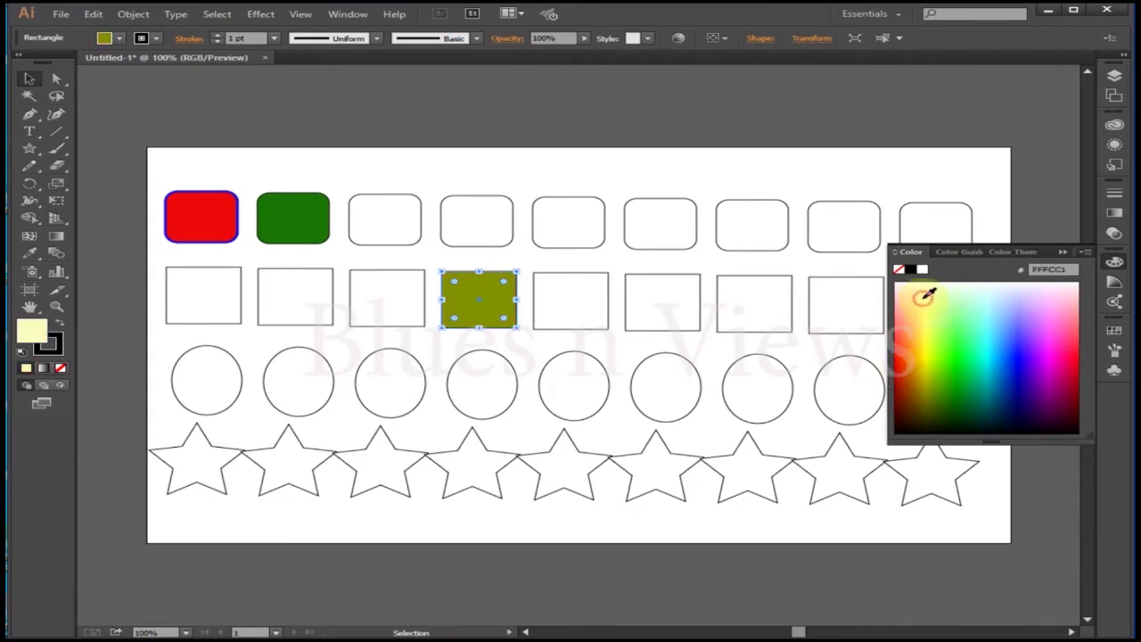
pyautogui.click(983, 321)
pyautogui.click(973, 372)
pyautogui.click(1047, 382)
pyautogui.click(1075, 323)
pyautogui.click(1051, 321)
pyautogui.click(999, 301)
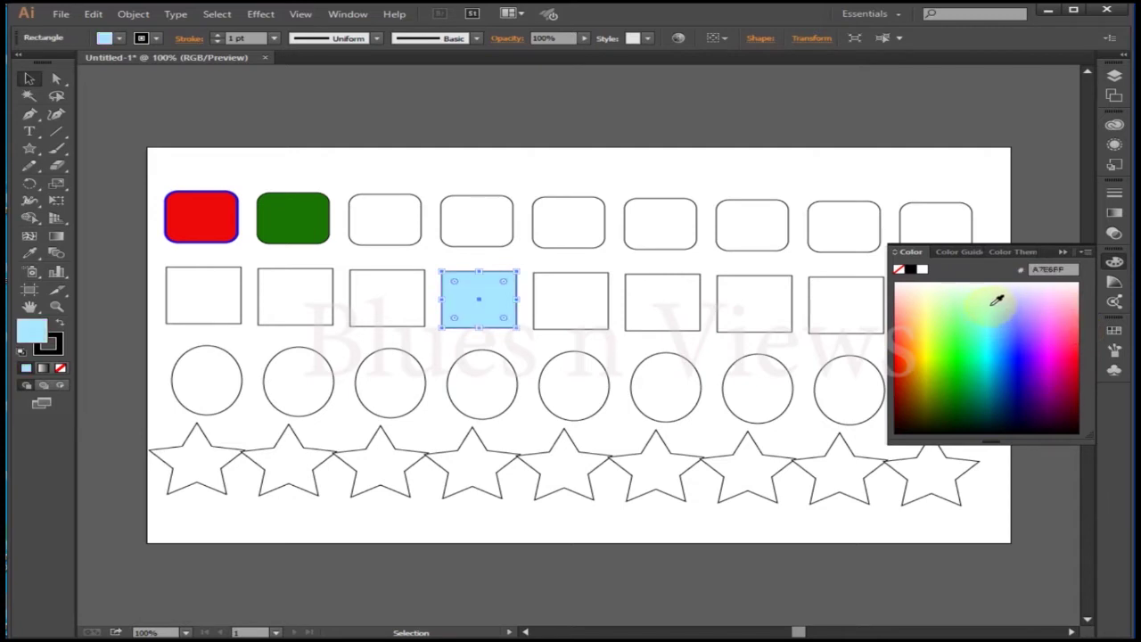
# - Fill the square with the yellow swatch, then select the first two squares of row two
pyautogui.click(1115, 332)
pyautogui.click(954, 360)
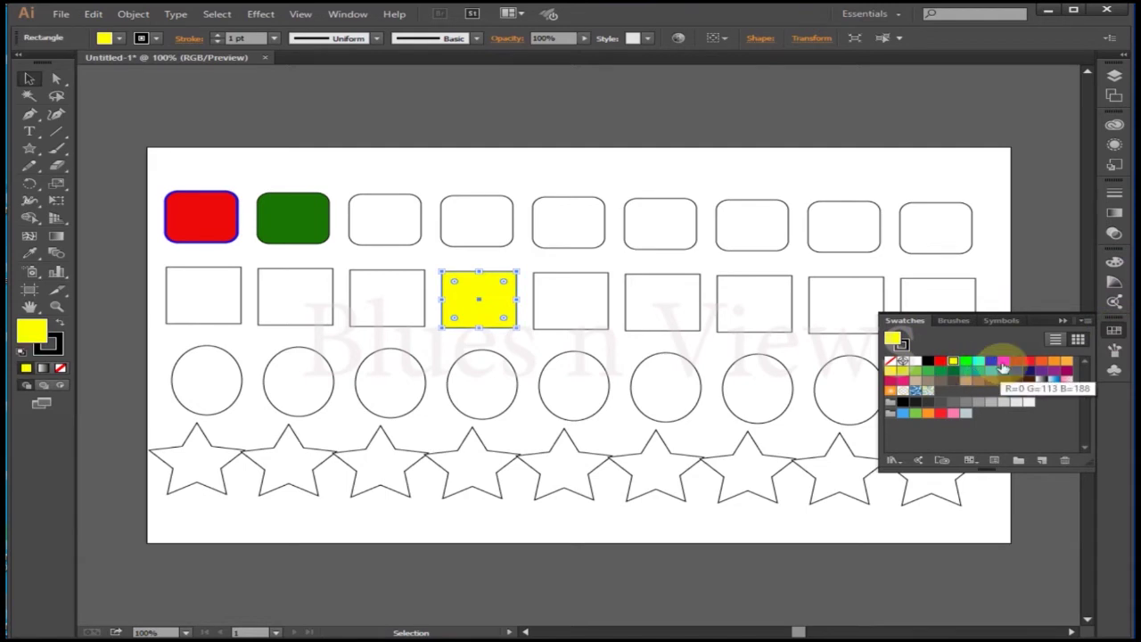
pyautogui.click(1002, 362)
pyautogui.click(1041, 360)
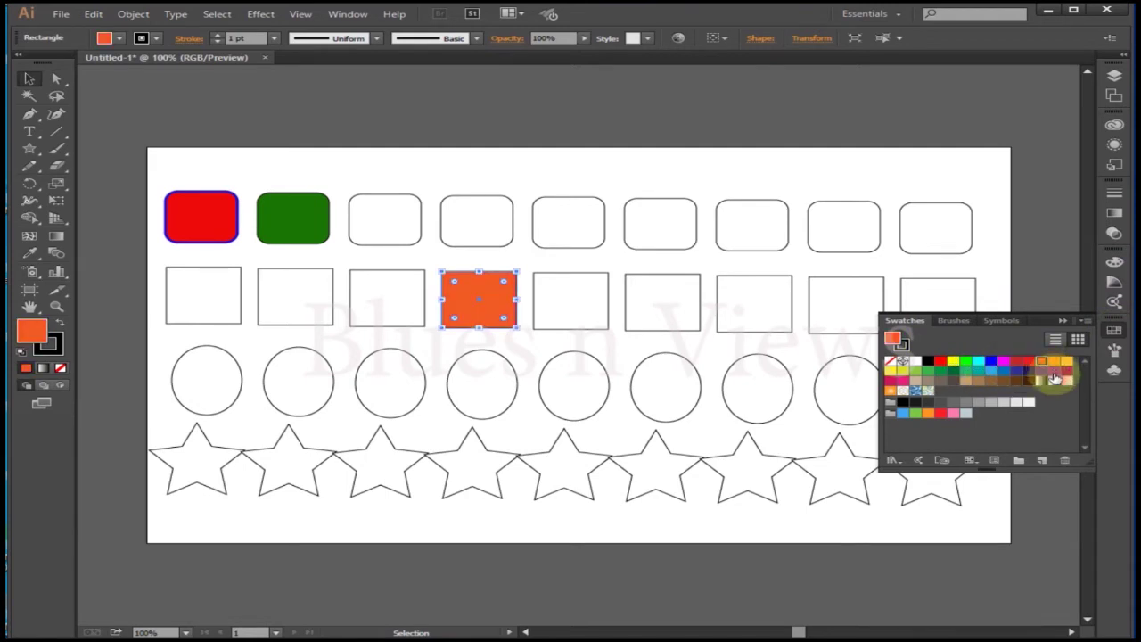
pyautogui.click(952, 361)
pyautogui.click(1063, 322)
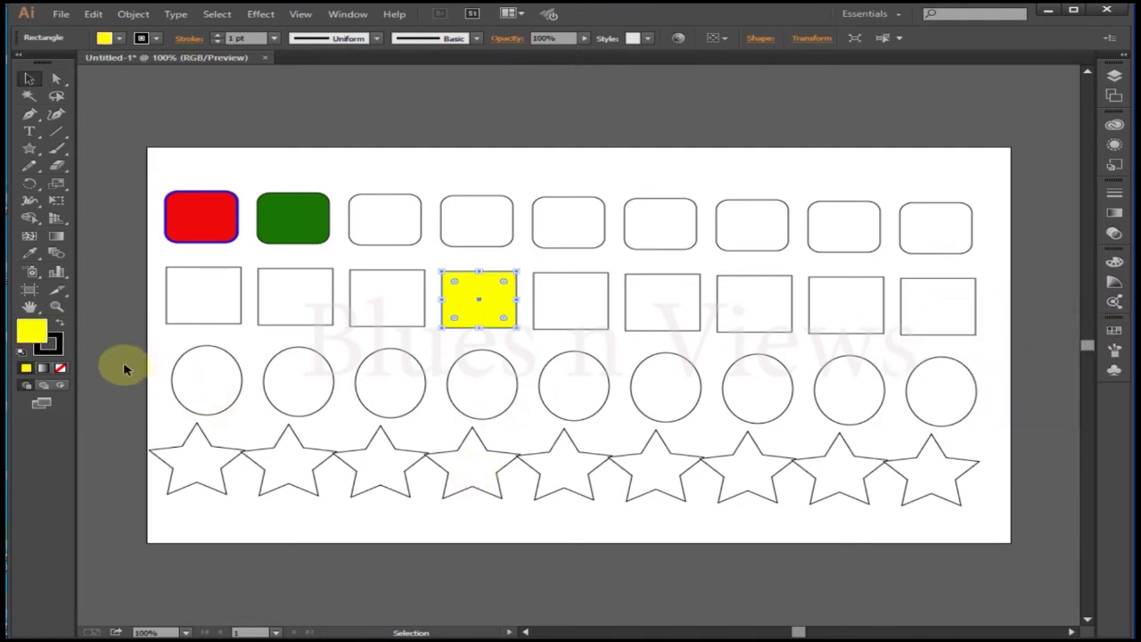
pyautogui.click(206, 306)
pyautogui.keyDown('shift'); pyautogui.click(323, 310); pyautogui.keyUp('shift')
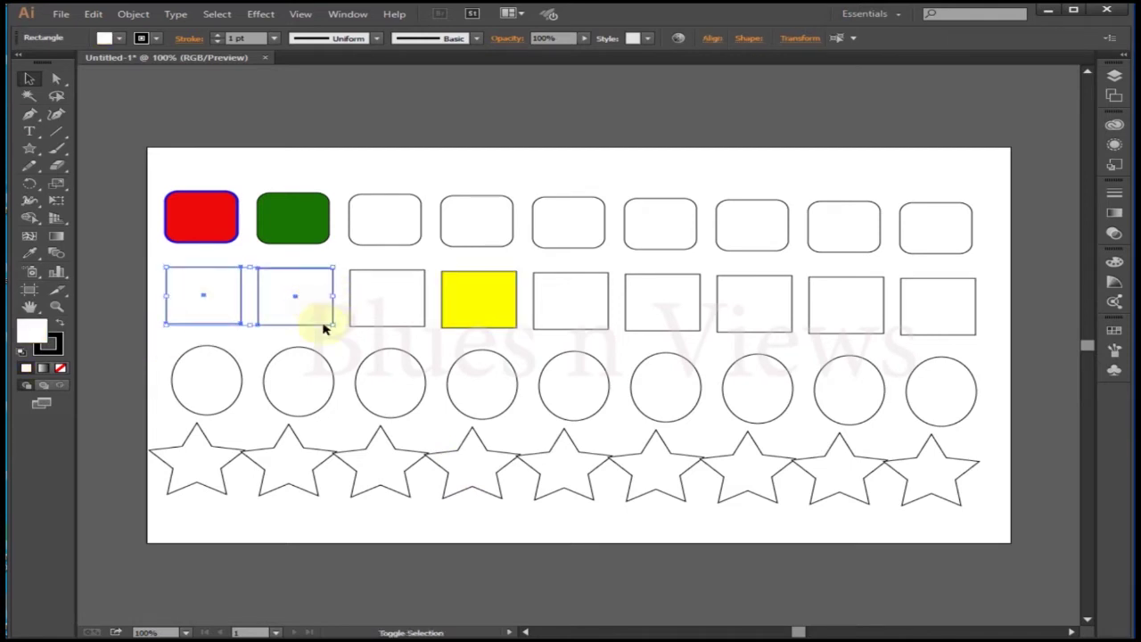
# - Add the third, eighth and ninth stars to the selection and fill everything saturated blue
pyautogui.keyDown('shift'); pyautogui.click(382, 463); pyautogui.keyUp('shift')
pyautogui.keyDown('shift'); pyautogui.click(861, 479); pyautogui.keyUp('shift')
pyautogui.keyDown('shift'); pyautogui.click(942, 491); pyautogui.keyUp('shift')
pyautogui.doubleClick(30, 330)
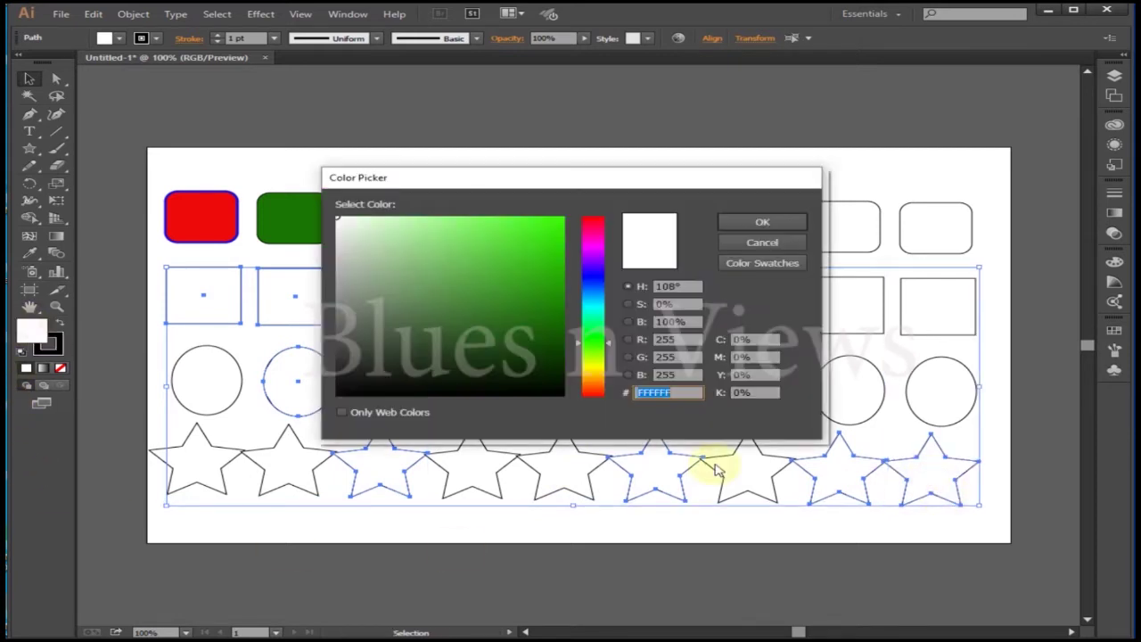
pyautogui.moveTo(595, 332); pyautogui.dragTo(593, 274)
pyautogui.click(753, 223)
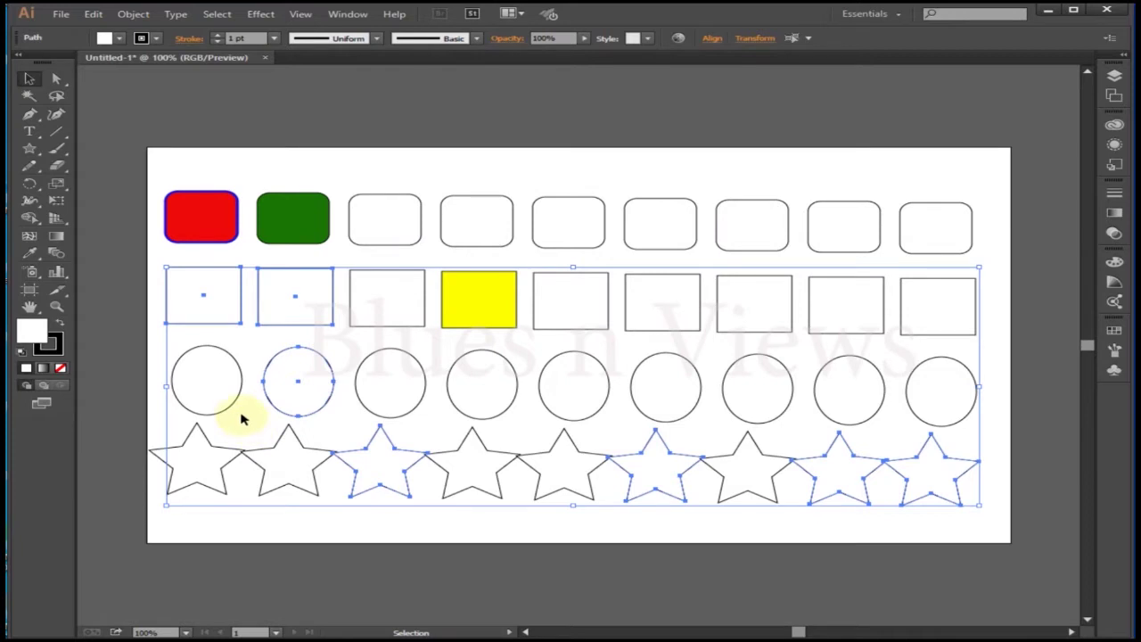
pyautogui.doubleClick(28, 328)
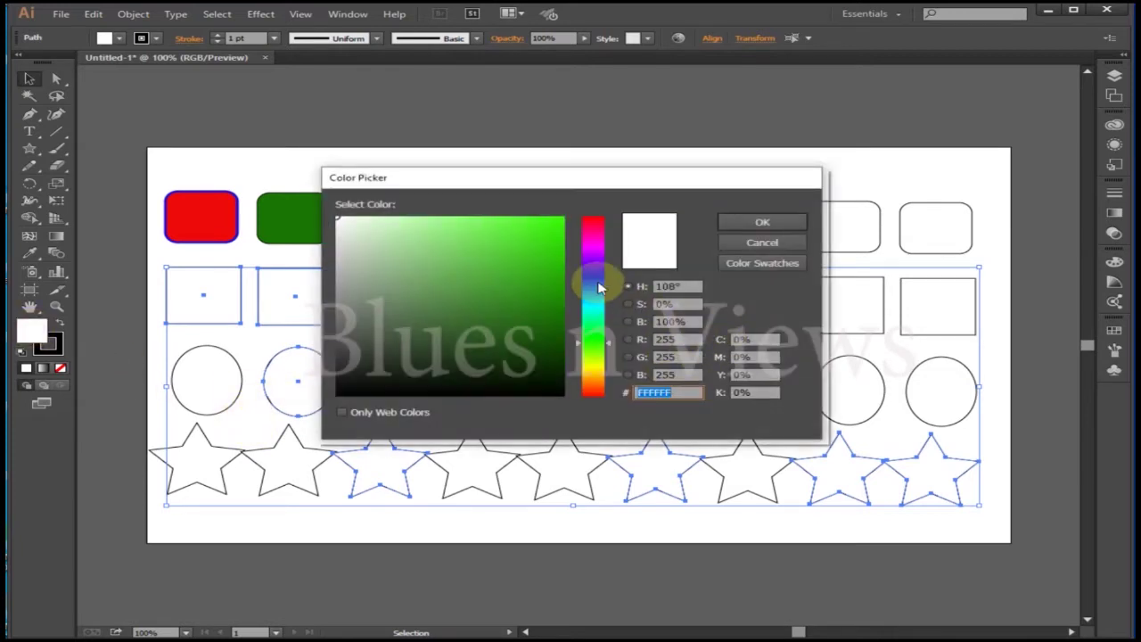
pyautogui.click(558, 235)
pyautogui.click(763, 222)
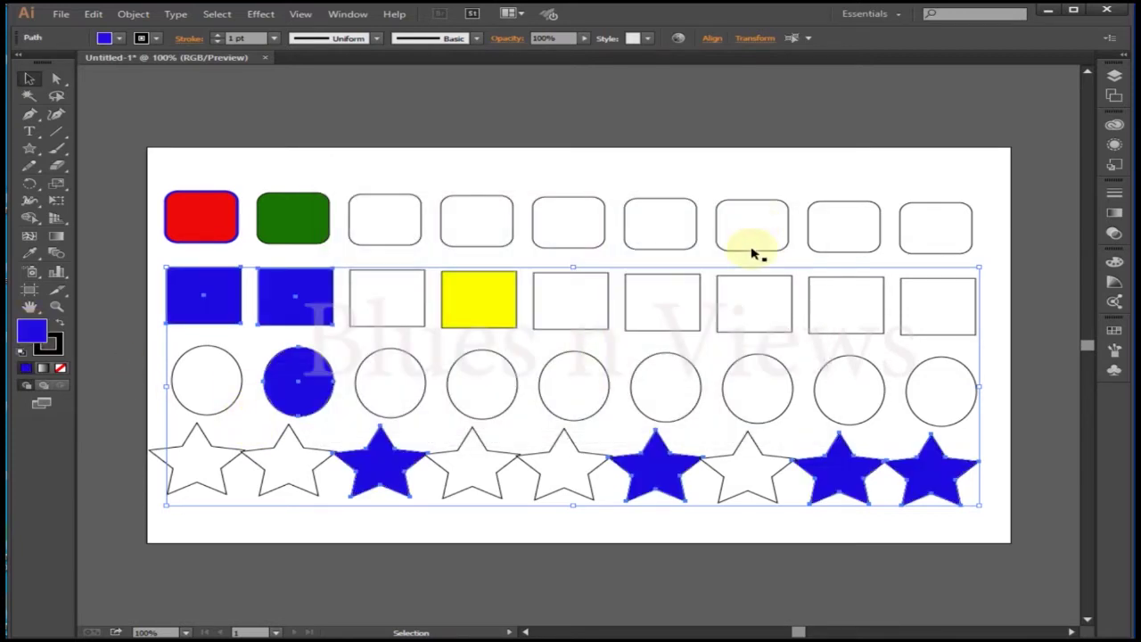
# - Try magenta, red, gradient, brown, grey and black swatch fills, ending on blue
pyautogui.click(1114, 329)
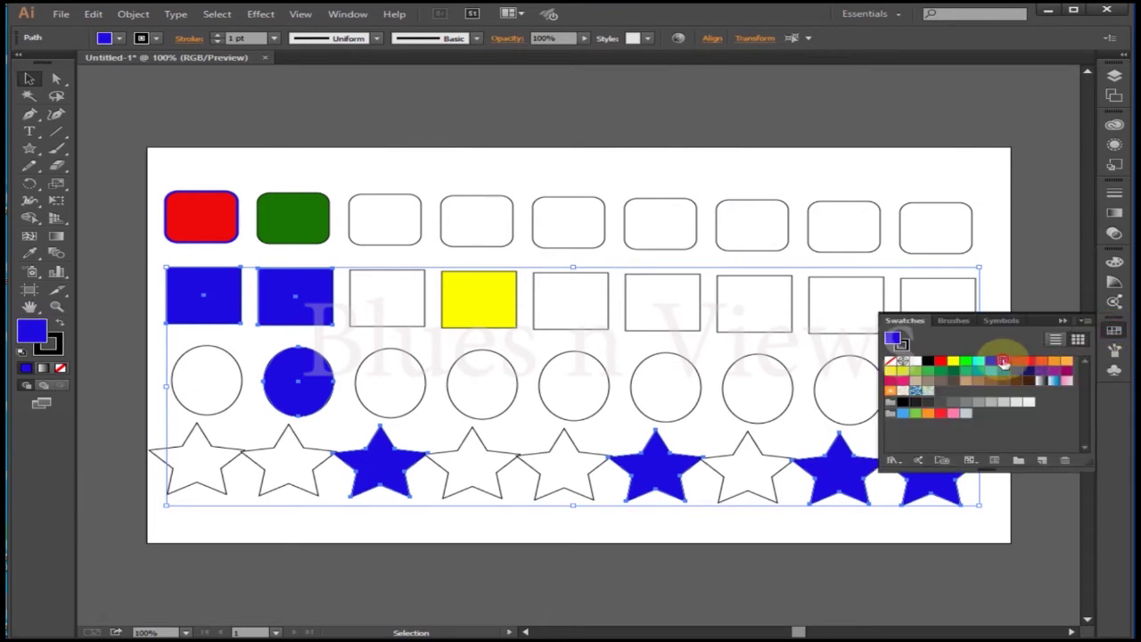
pyautogui.click(1004, 361)
pyautogui.click(1022, 362)
pyautogui.click(1052, 380)
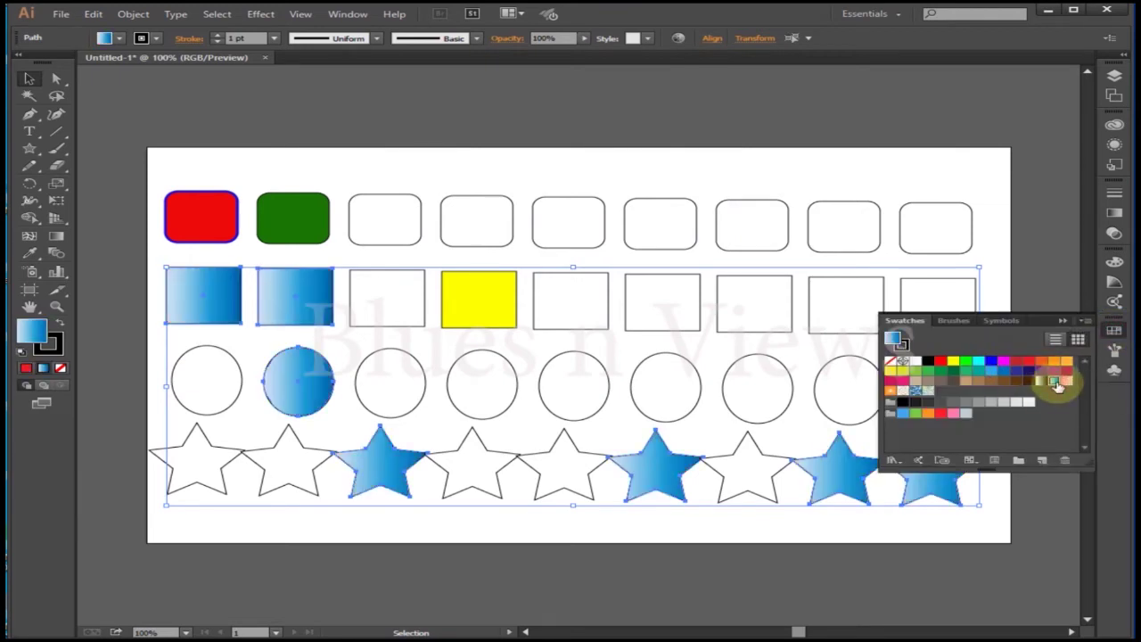
pyautogui.click(1017, 382)
pyautogui.click(992, 382)
pyautogui.click(940, 360)
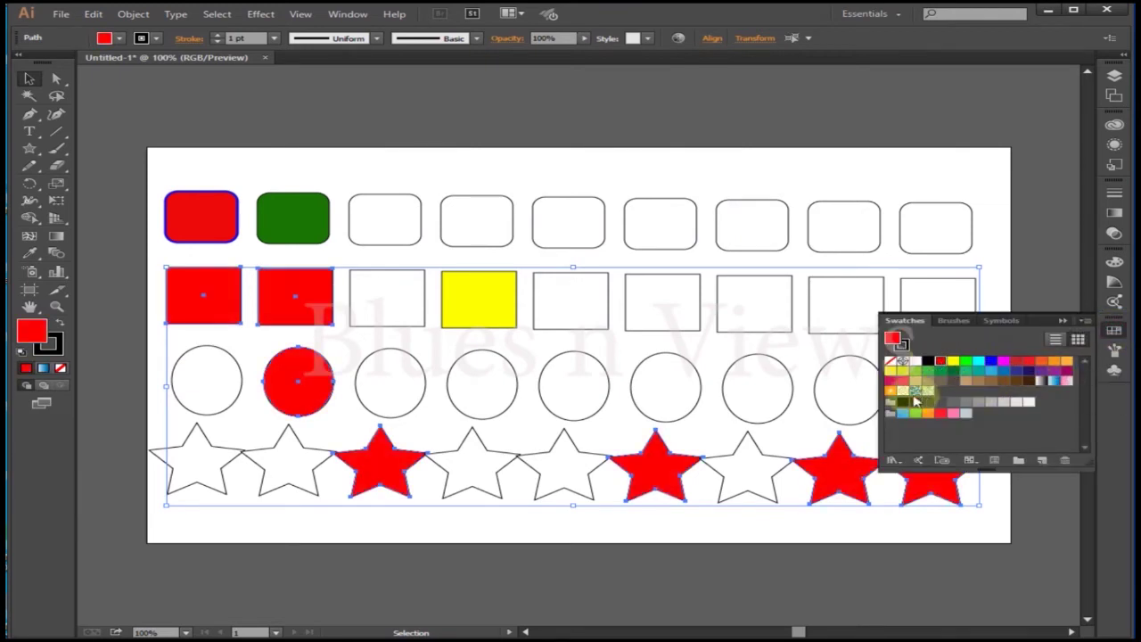
pyautogui.click(966, 401)
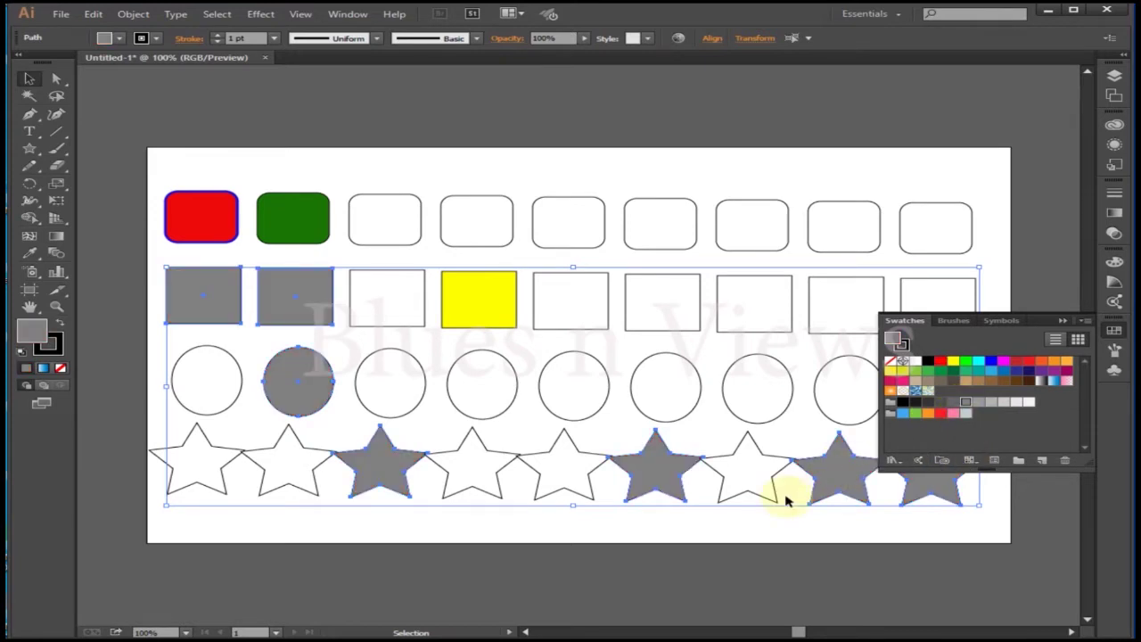
pyautogui.click(926, 361)
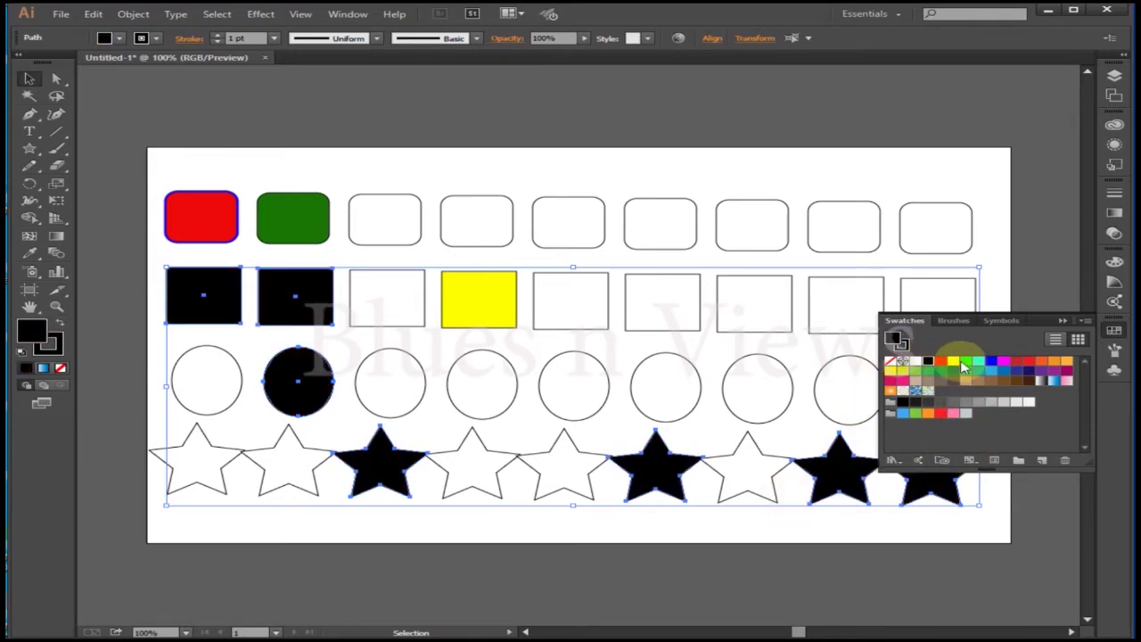
pyautogui.click(994, 363)
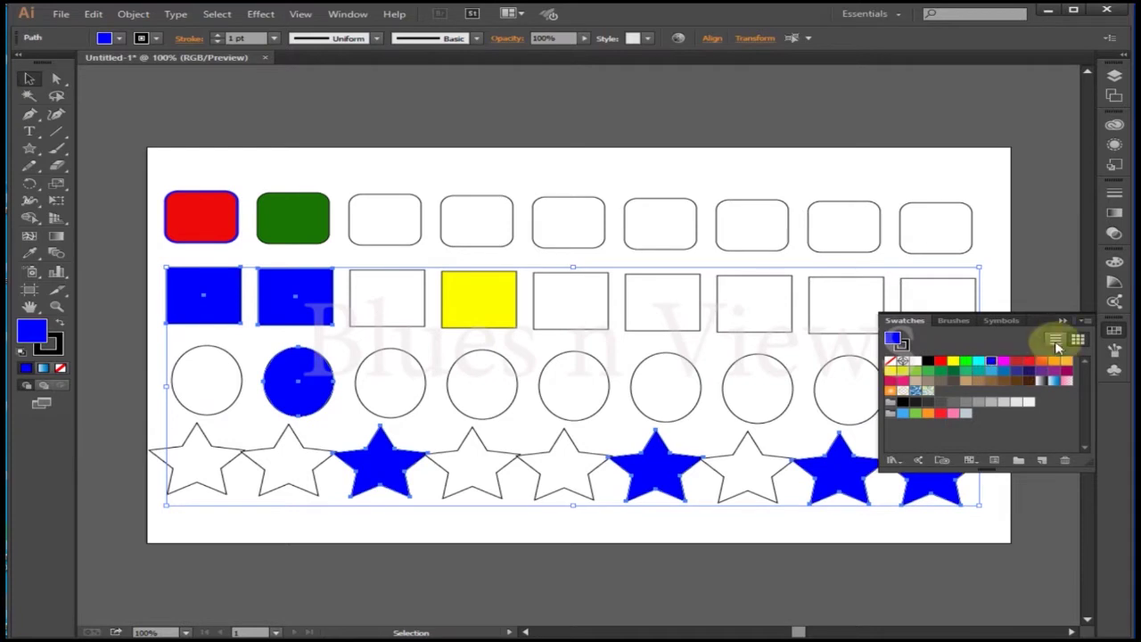
pyautogui.click(1063, 319)
# - Set the selected shapes' fill to pink FF44A1 from the colour spectrum
pyautogui.click(1114, 262)
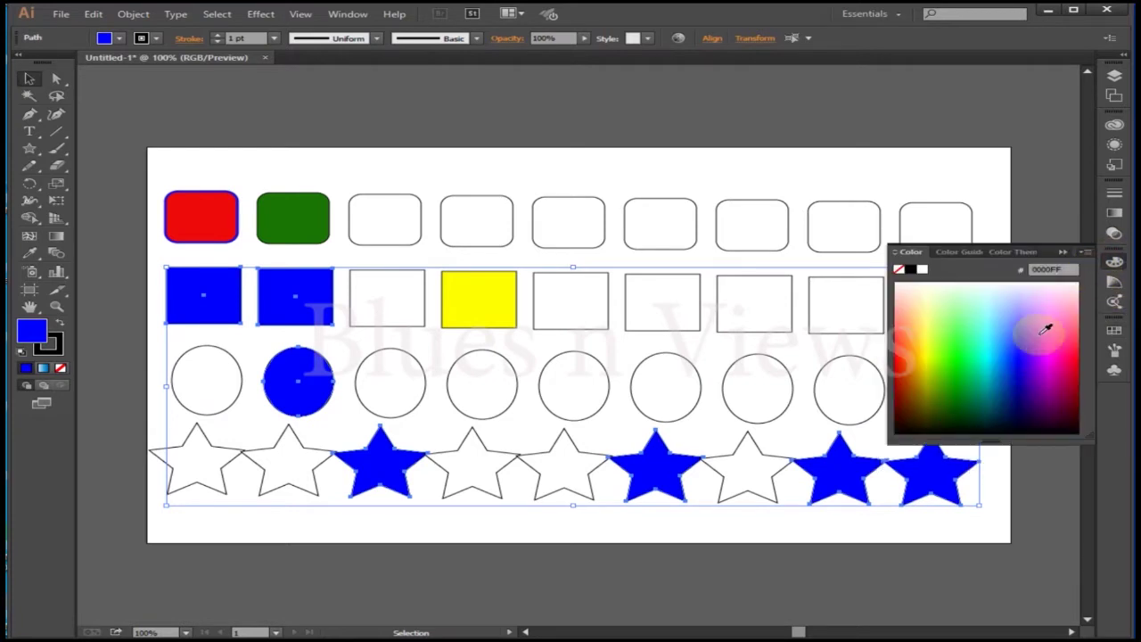
pyautogui.click(951, 357)
pyautogui.click(902, 343)
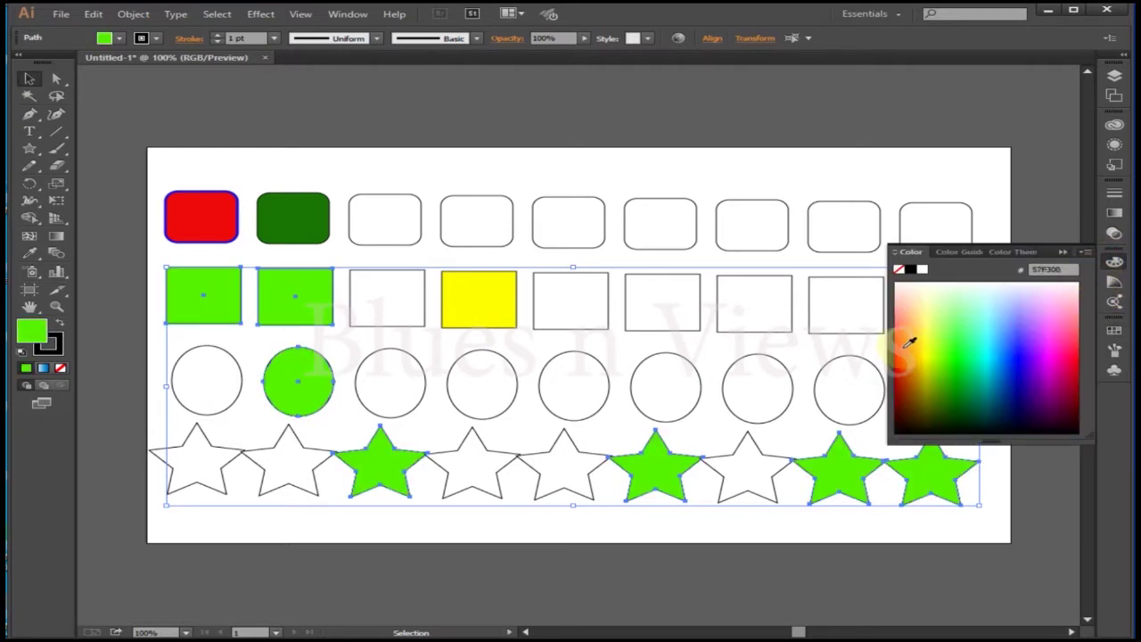
pyautogui.click(1069, 332)
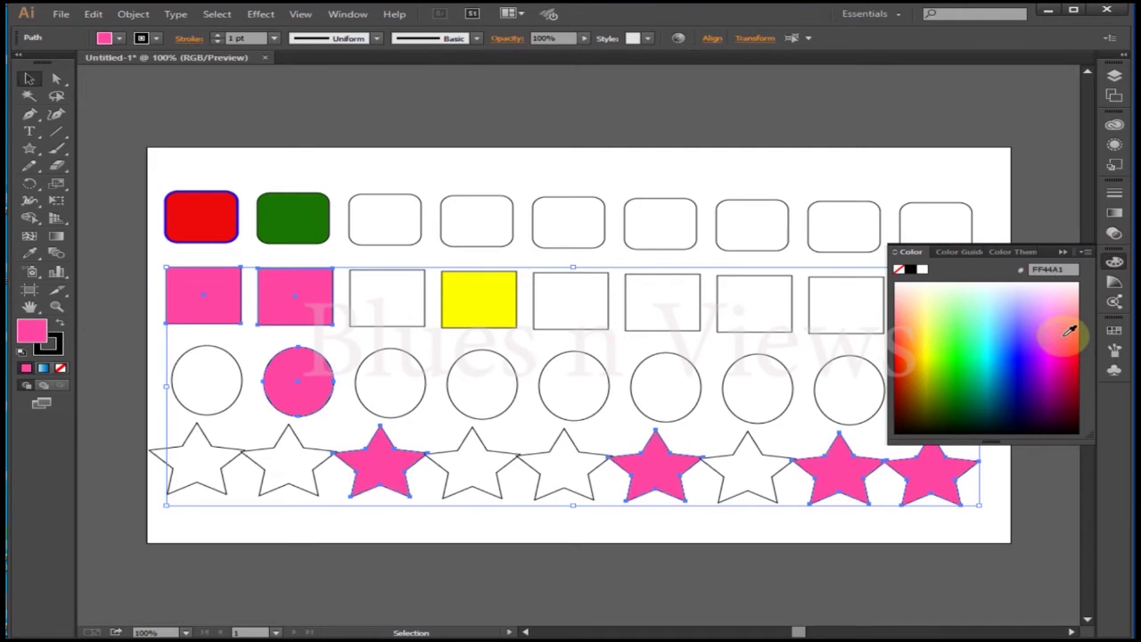
pyautogui.click(1063, 252)
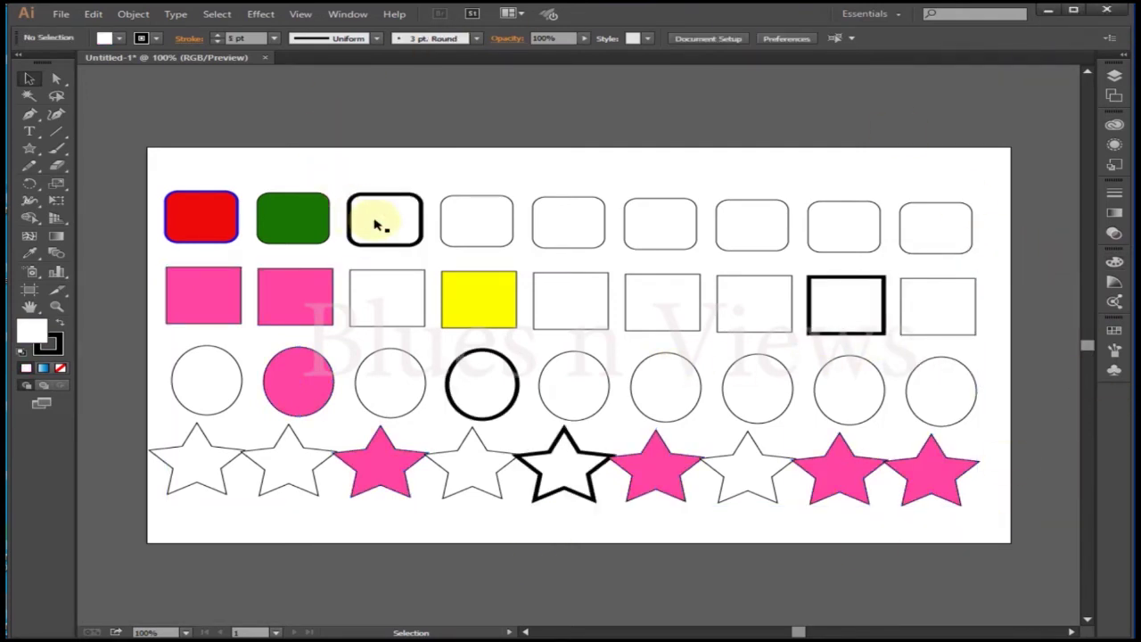
# - Select the four thick-outlined shapes and fill them red ED2814
pyautogui.click(464, 389)
pyautogui.click(393, 217)
pyautogui.keyDown('shift'); pyautogui.click(472, 383); pyautogui.keyUp('shift')
pyautogui.keyDown('shift'); pyautogui.click(566, 466); pyautogui.keyUp('shift')
pyautogui.keyDown('shift'); pyautogui.click(847, 308); pyautogui.keyUp('shift')
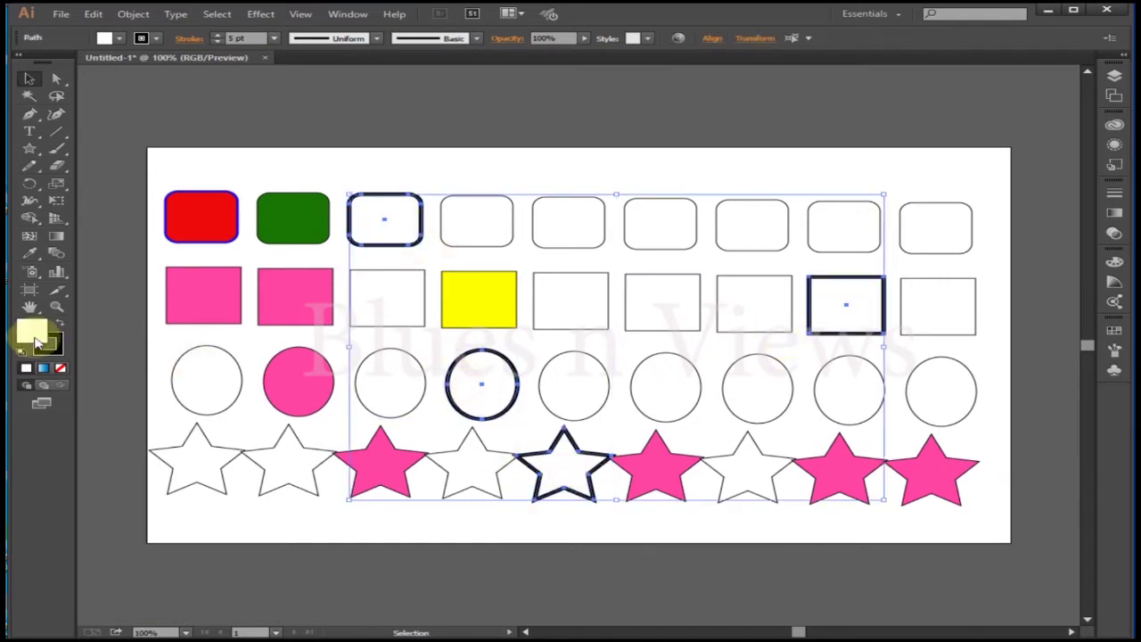
pyautogui.doubleClick(31, 331)
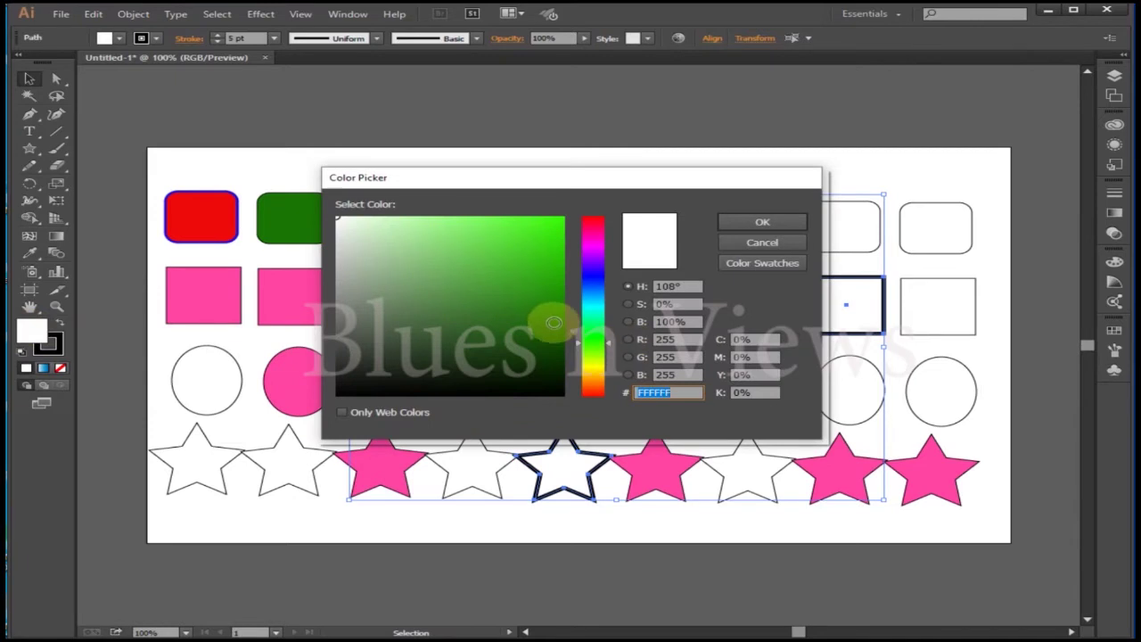
pyautogui.click(599, 390)
pyautogui.click(546, 229)
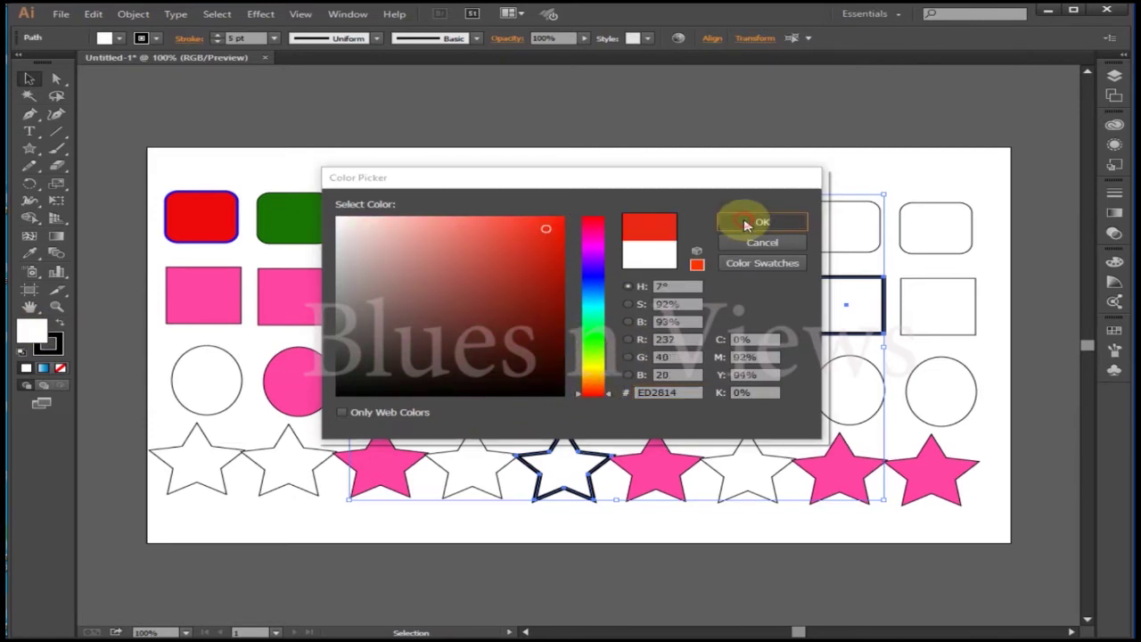
pyautogui.click(747, 223)
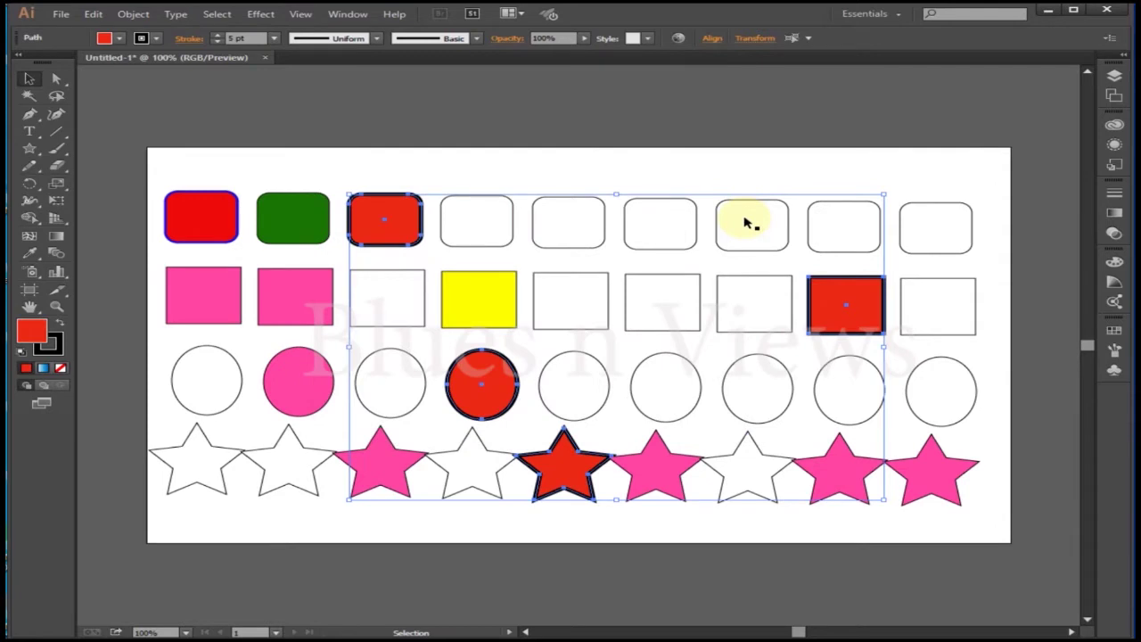
# - Change the four shapes' outlines to blue 0A0AE0 and deselect them
pyautogui.click(51, 348)
pyautogui.doubleClick(51, 349)
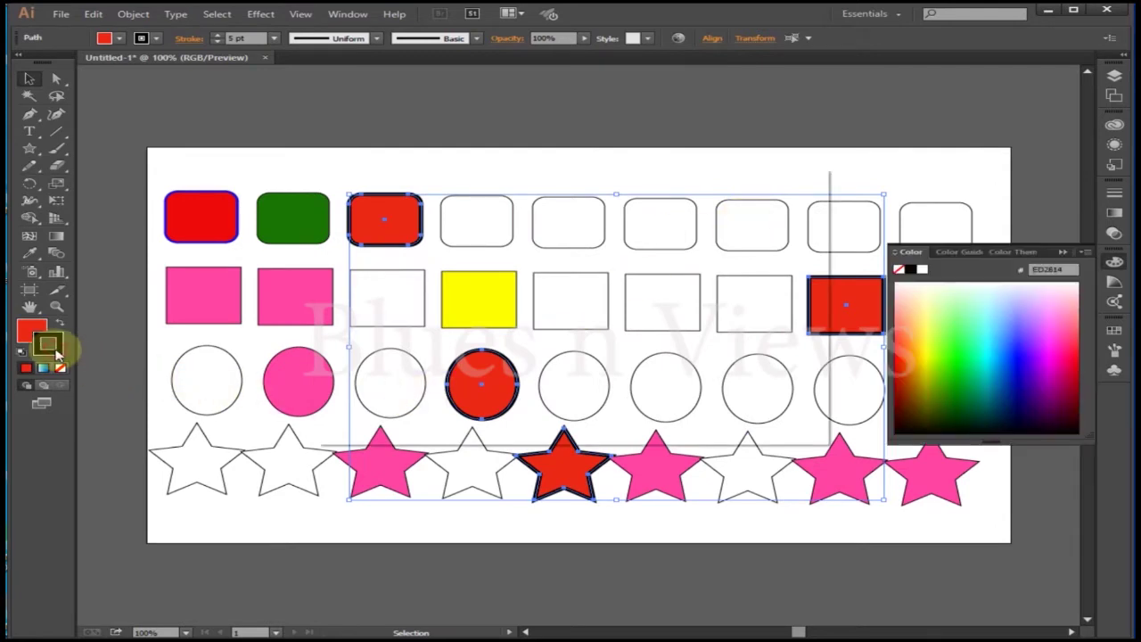
pyautogui.click(597, 281)
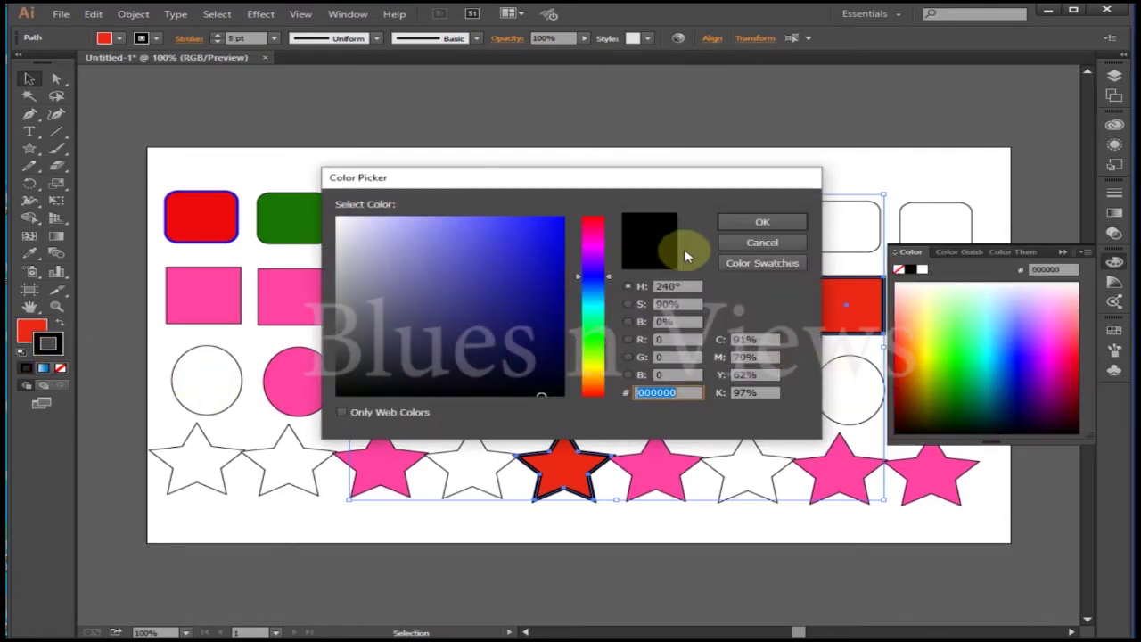
pyautogui.click(554, 236)
pyautogui.click(749, 223)
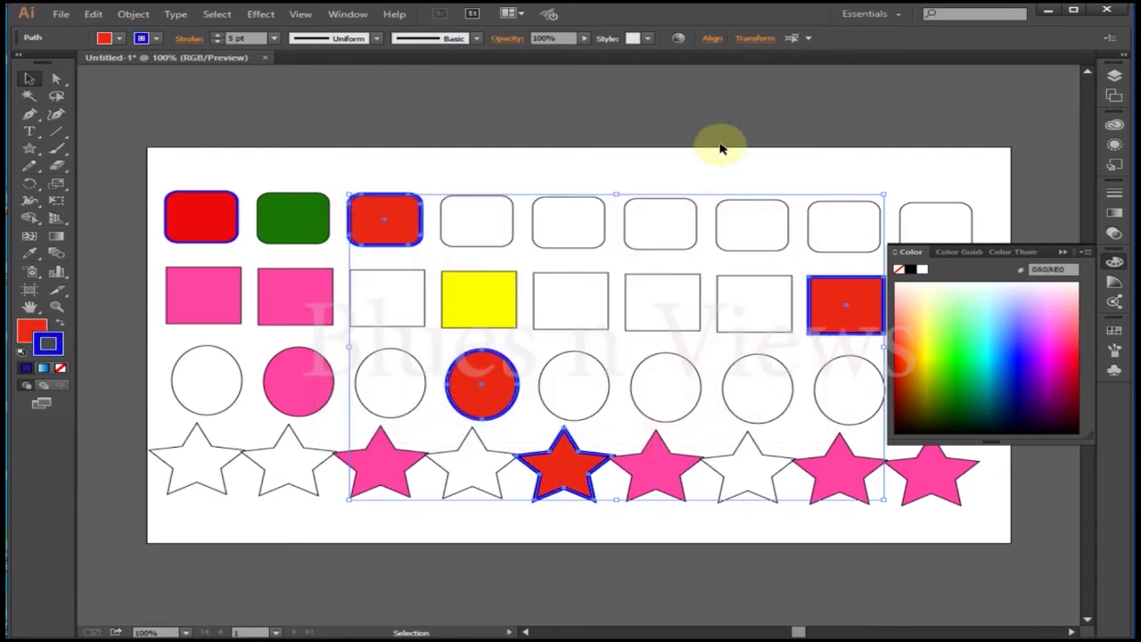
pyautogui.click(721, 150)
pyautogui.click(1063, 253)
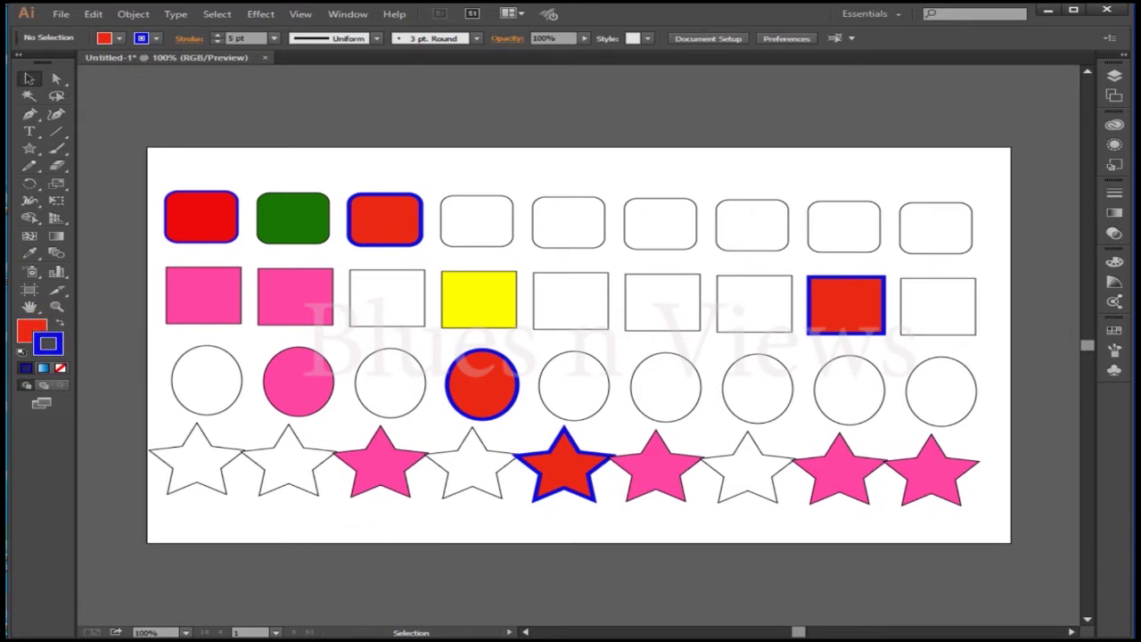
# - Reset the shapes to default fill and stroke, then make their outlines RGB Yellow
pyautogui.press('d')
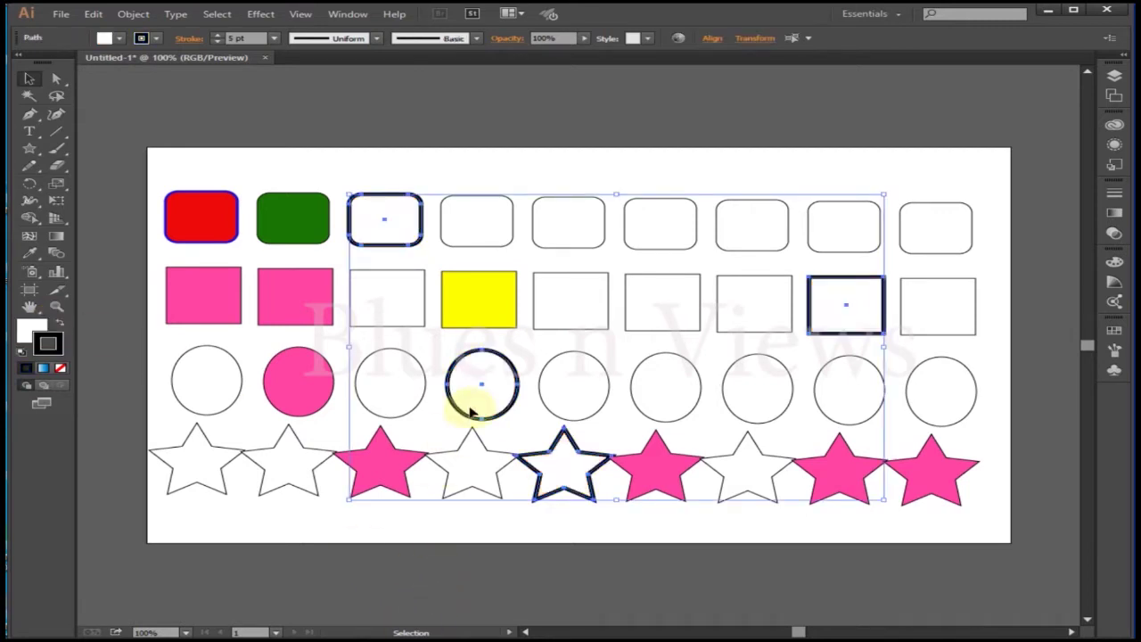
pyautogui.doubleClick(47, 342)
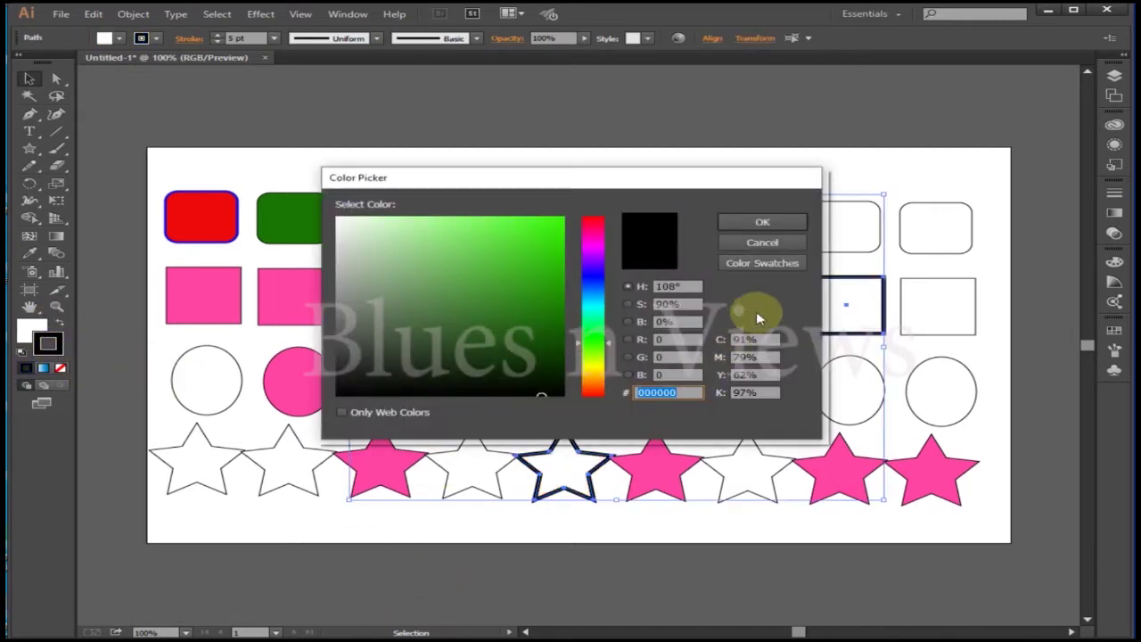
pyautogui.click(760, 262)
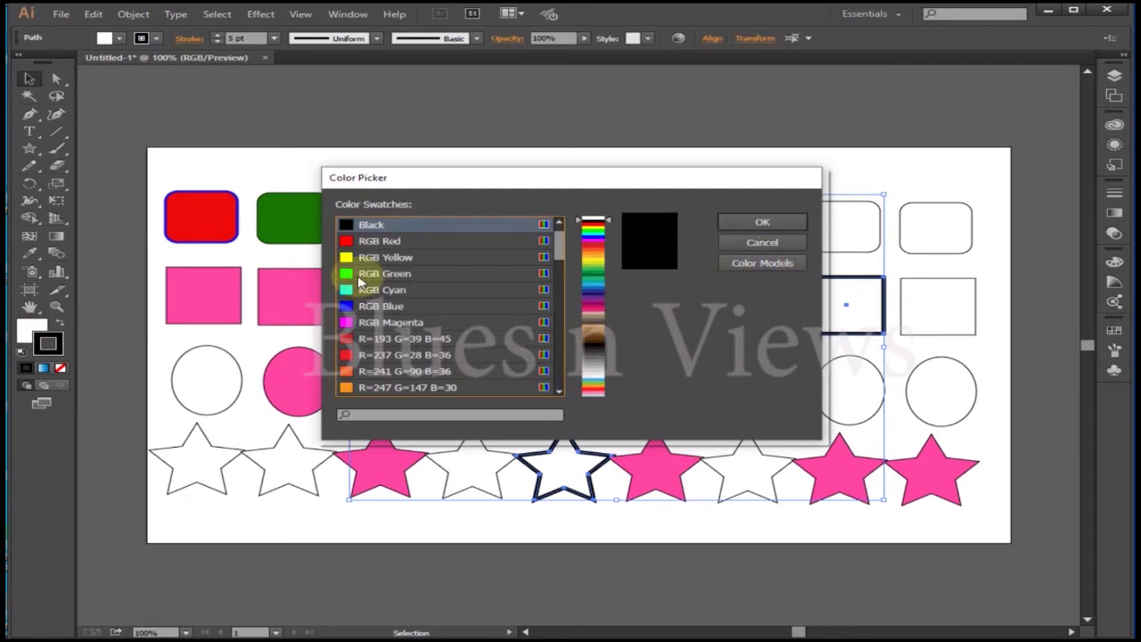
pyautogui.click(347, 257)
pyautogui.click(763, 222)
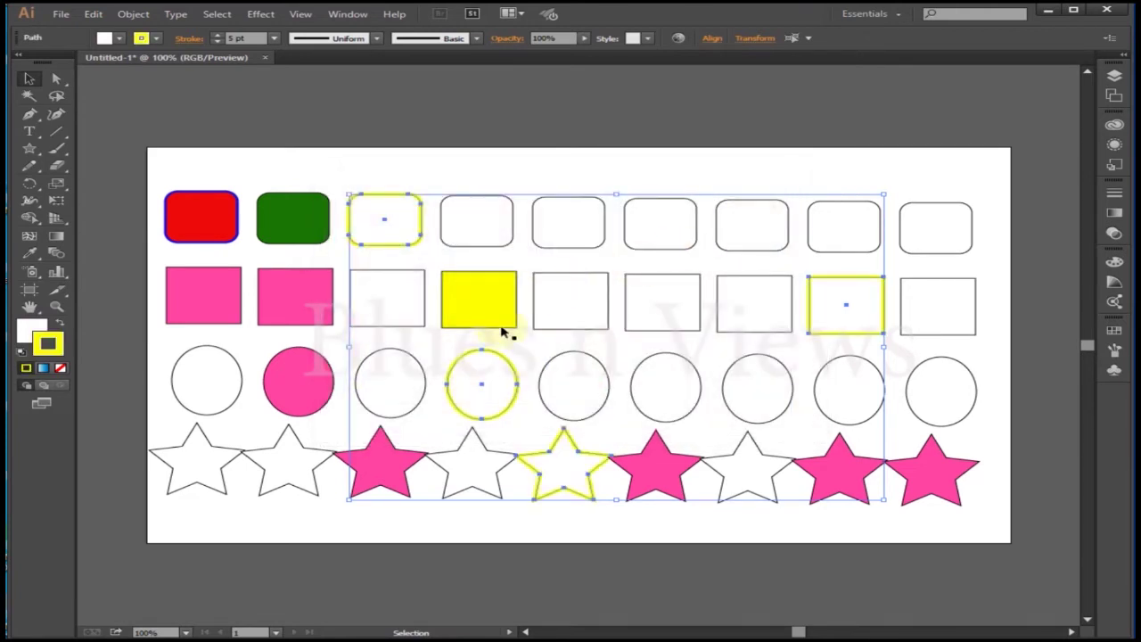
# - Try blue and orange swatches on the outlines, settling on red
pyautogui.click(1114, 329)
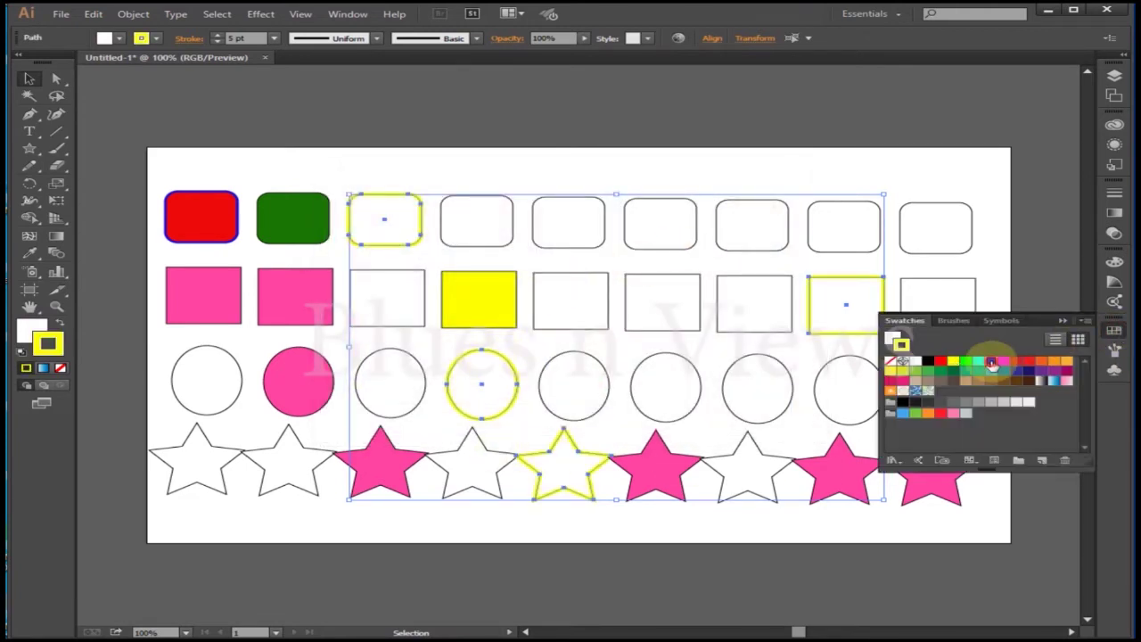
pyautogui.click(992, 362)
pyautogui.click(1054, 360)
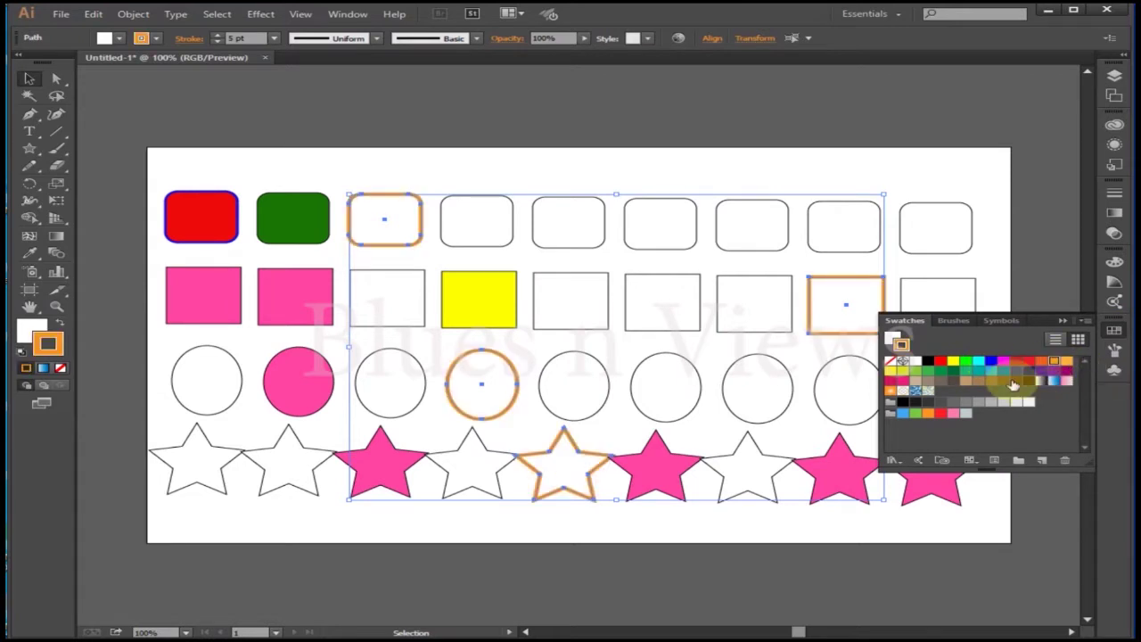
pyautogui.click(991, 362)
pyautogui.click(933, 414)
pyautogui.click(940, 413)
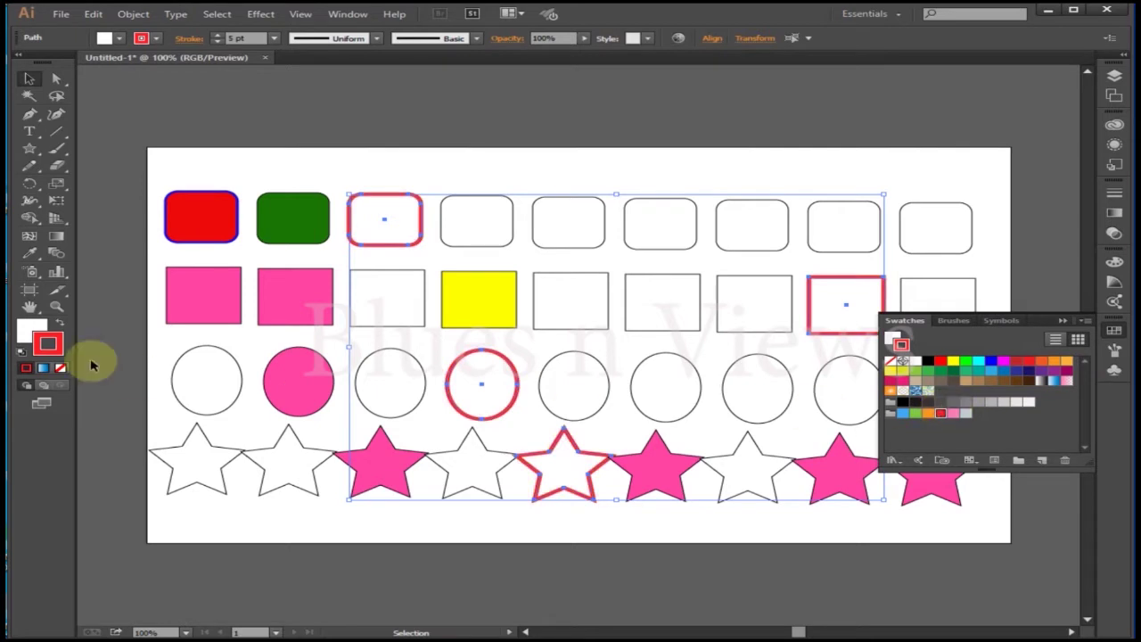
# - Try several fill colours on the four shapes and finish with a blue fill
pyautogui.click(27, 334)
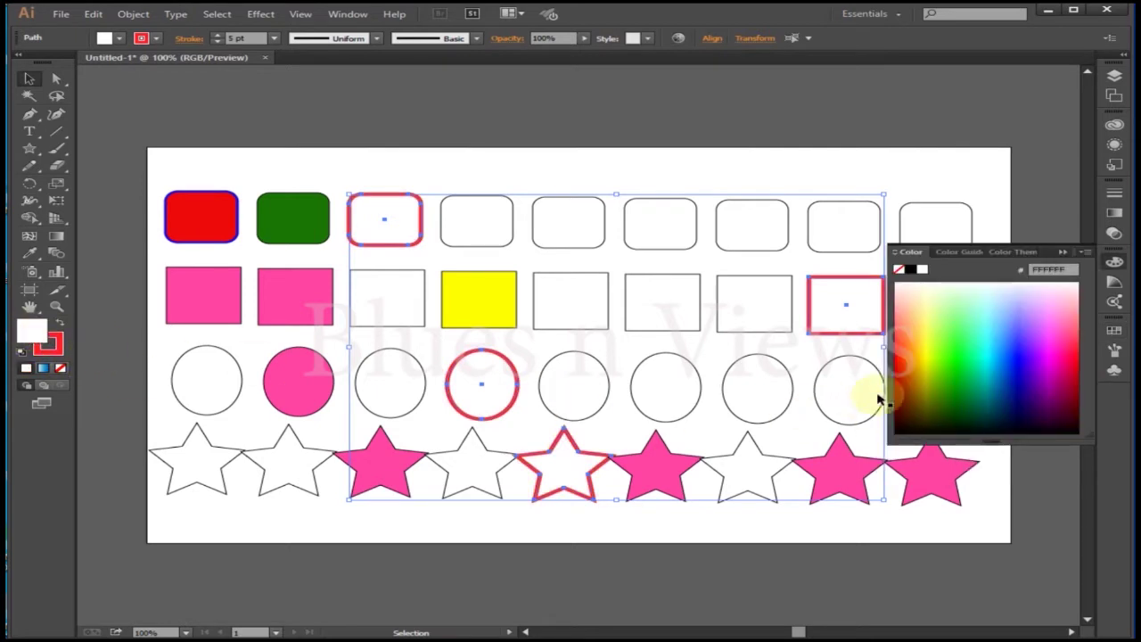
pyautogui.click(1030, 394)
pyautogui.click(1075, 355)
pyautogui.click(959, 353)
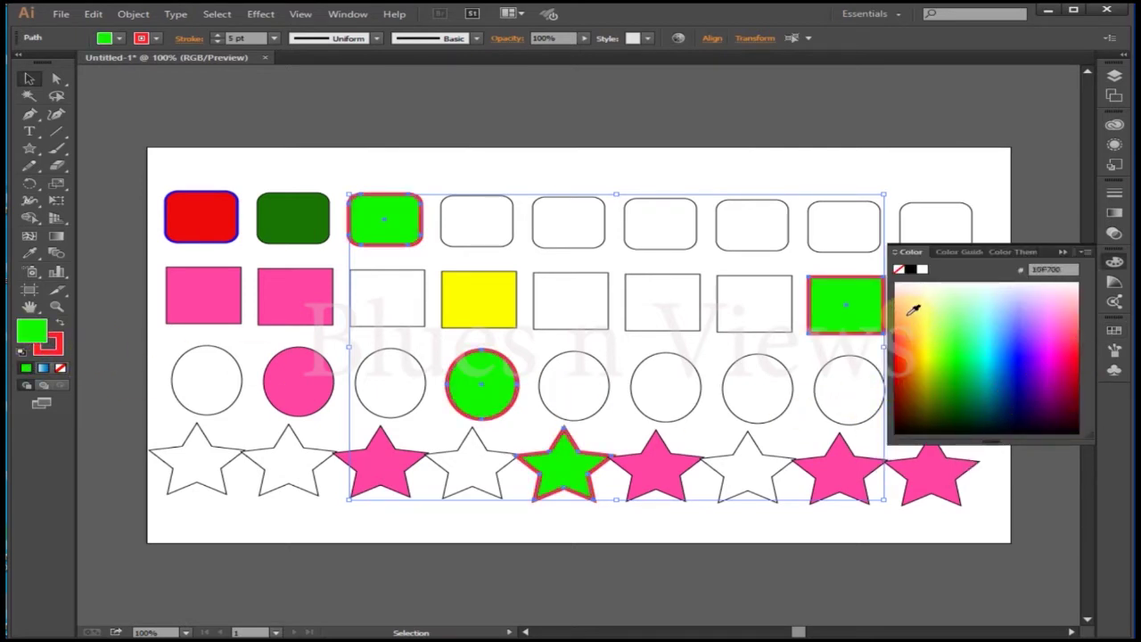
pyautogui.click(902, 385)
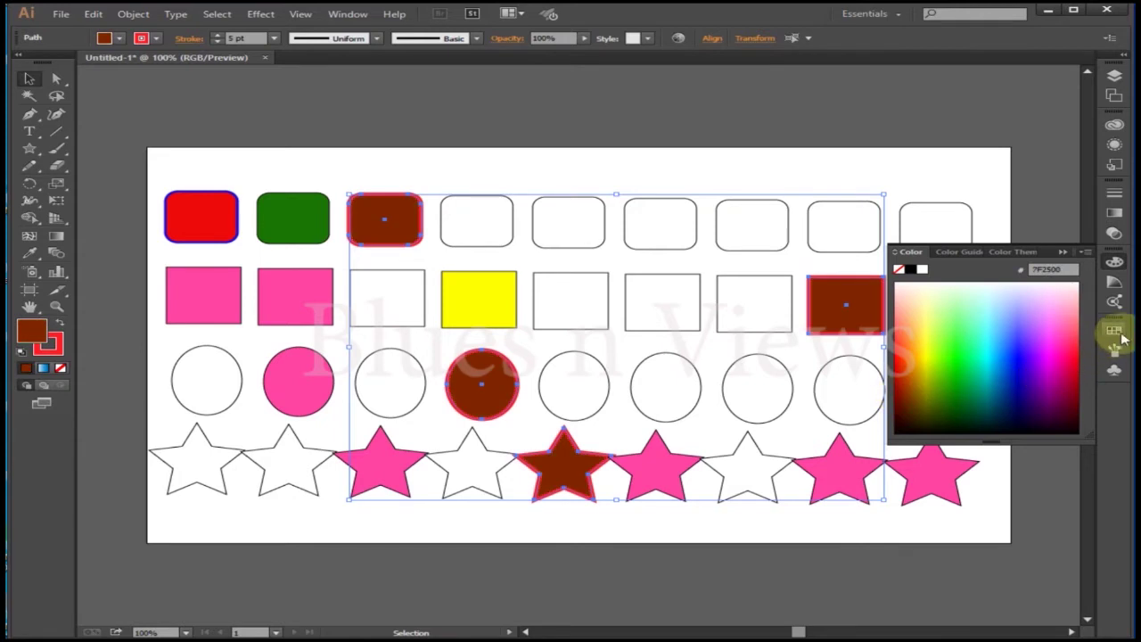
pyautogui.click(1113, 330)
pyautogui.click(1044, 365)
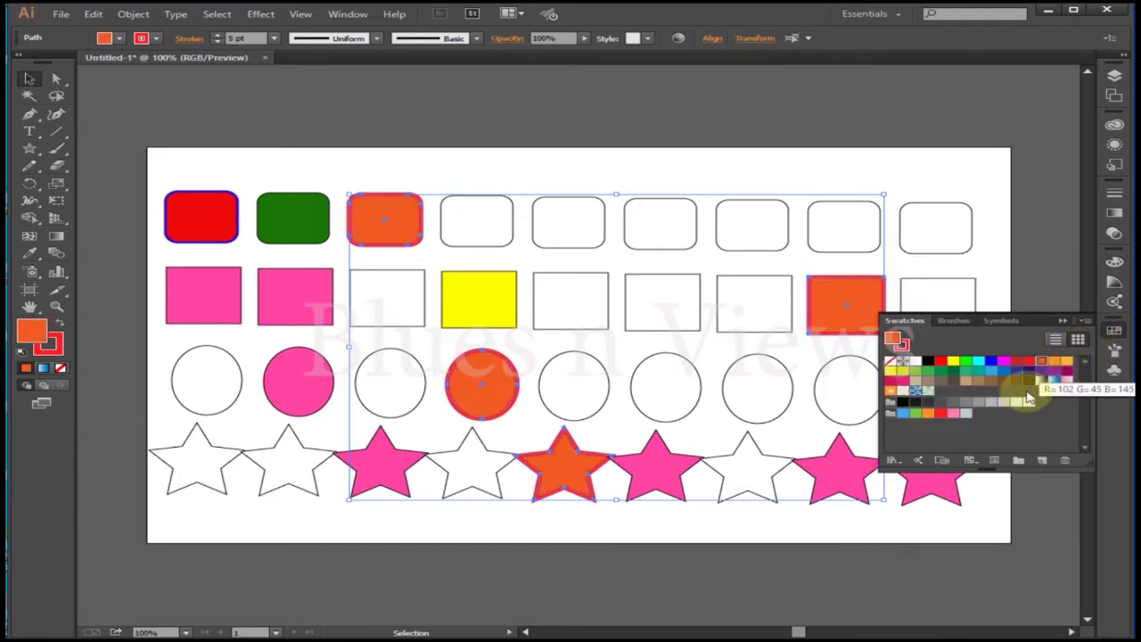
pyautogui.click(994, 365)
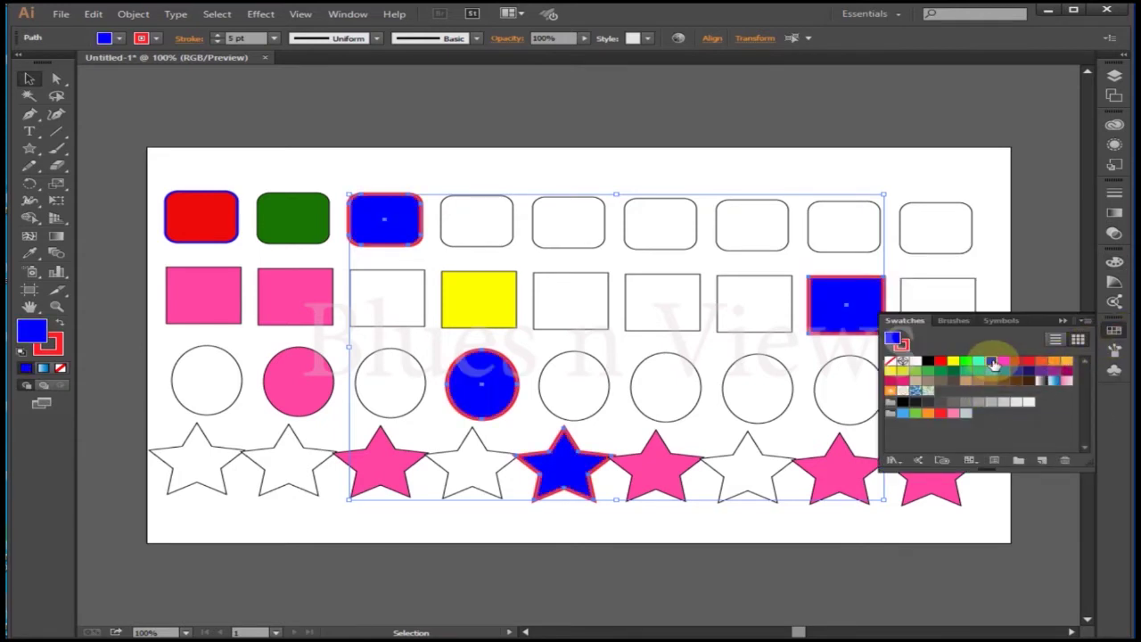
pyautogui.click(1062, 320)
# - Try swapping the blue rounded rectangle's fill and outline colours back and forth
pyautogui.click(384, 218)
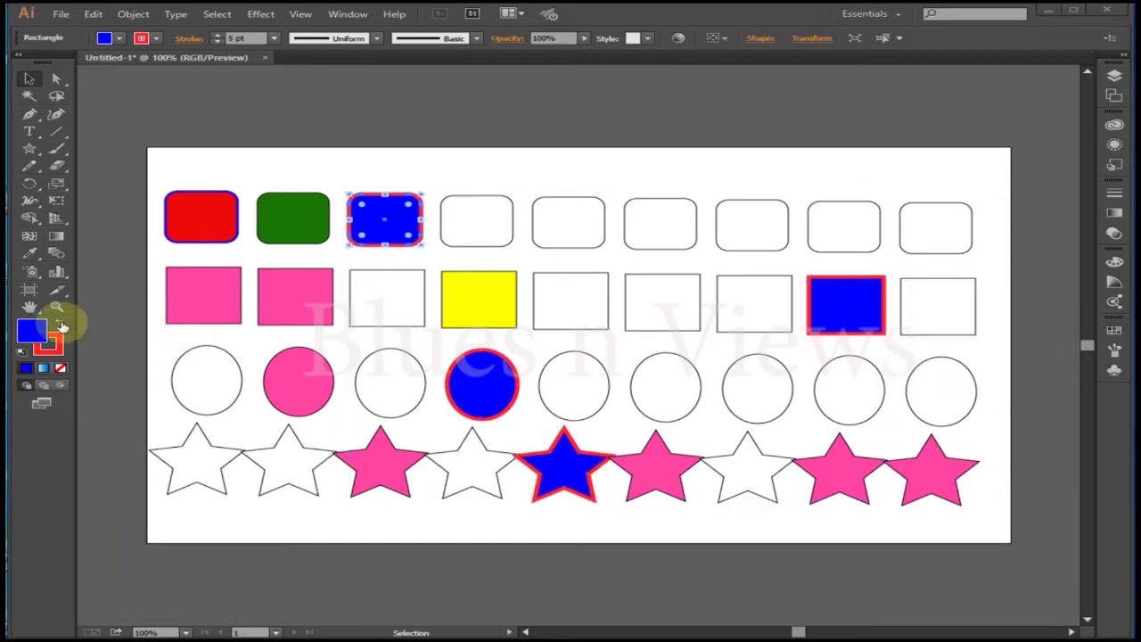
pyautogui.click(59, 325)
pyautogui.click(60, 325)
pyautogui.click(59, 325)
pyautogui.click(59, 324)
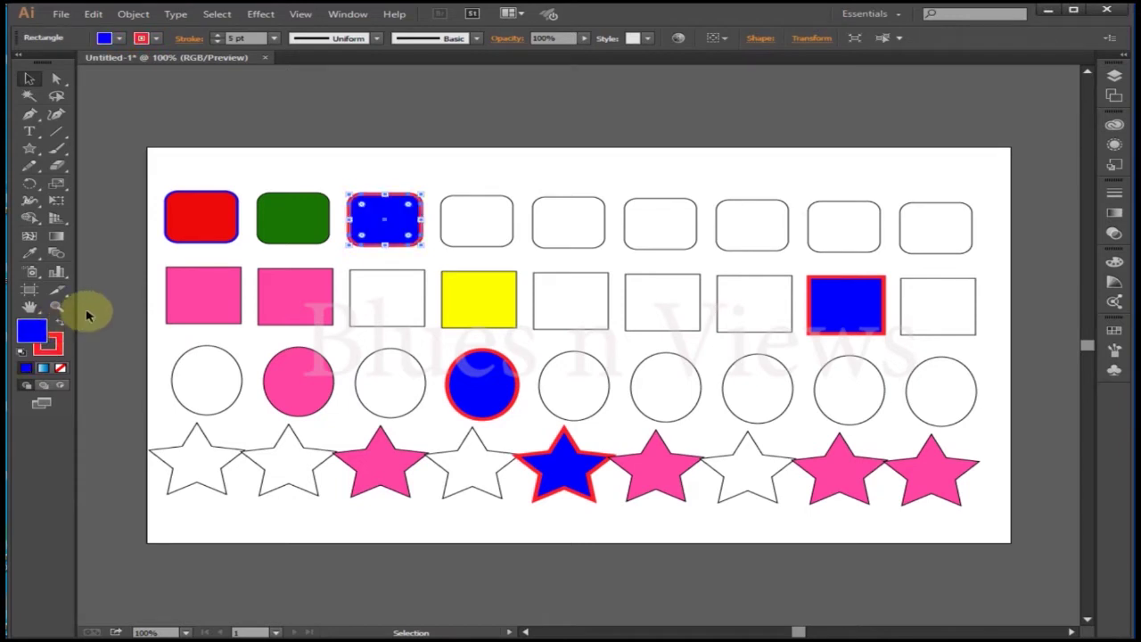
pyautogui.click(120, 248)
# - Swap fill and outline colours on the four blue shapes, then deselect
pyautogui.click(385, 219)
pyautogui.keyDown('shift'); pyautogui.click(475, 387); pyautogui.keyUp('shift')
pyautogui.keyDown('shift'); pyautogui.click(558, 466); pyautogui.keyUp('shift')
pyautogui.keyDown('shift'); pyautogui.click(847, 307); pyautogui.keyUp('shift')
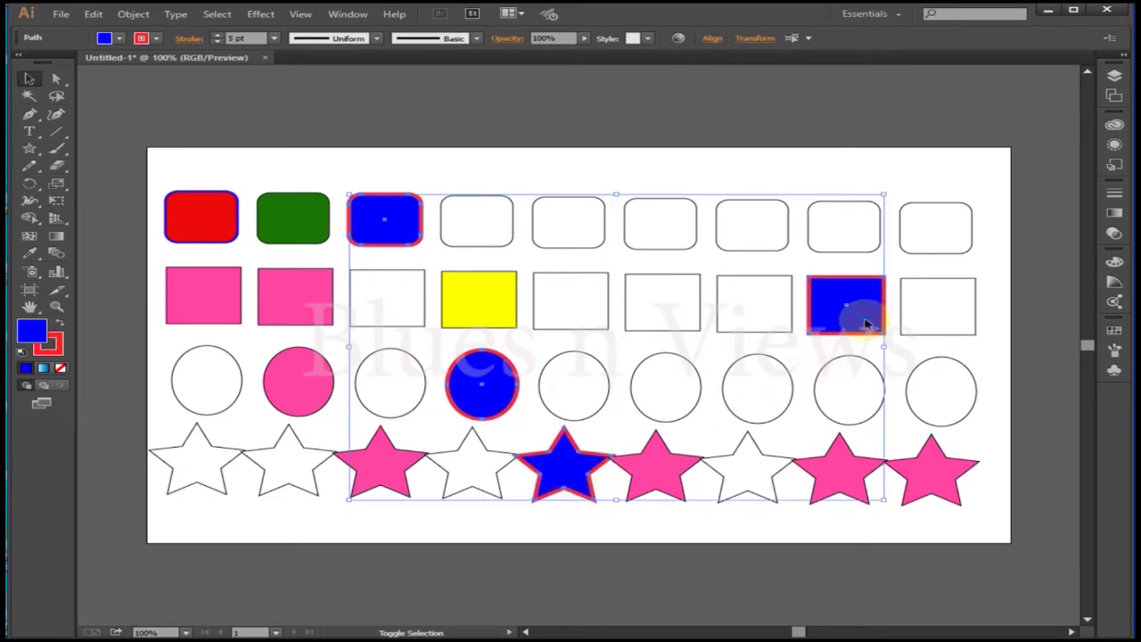
pyautogui.click(63, 326)
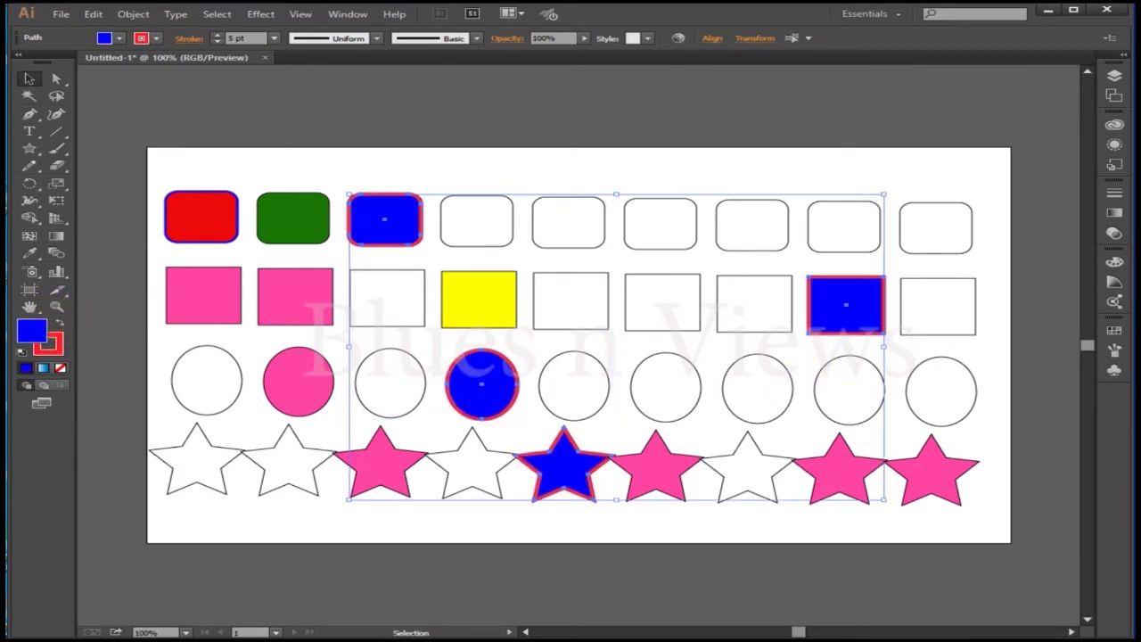
pyautogui.hotkey('ctrl', 'shift', 'a')
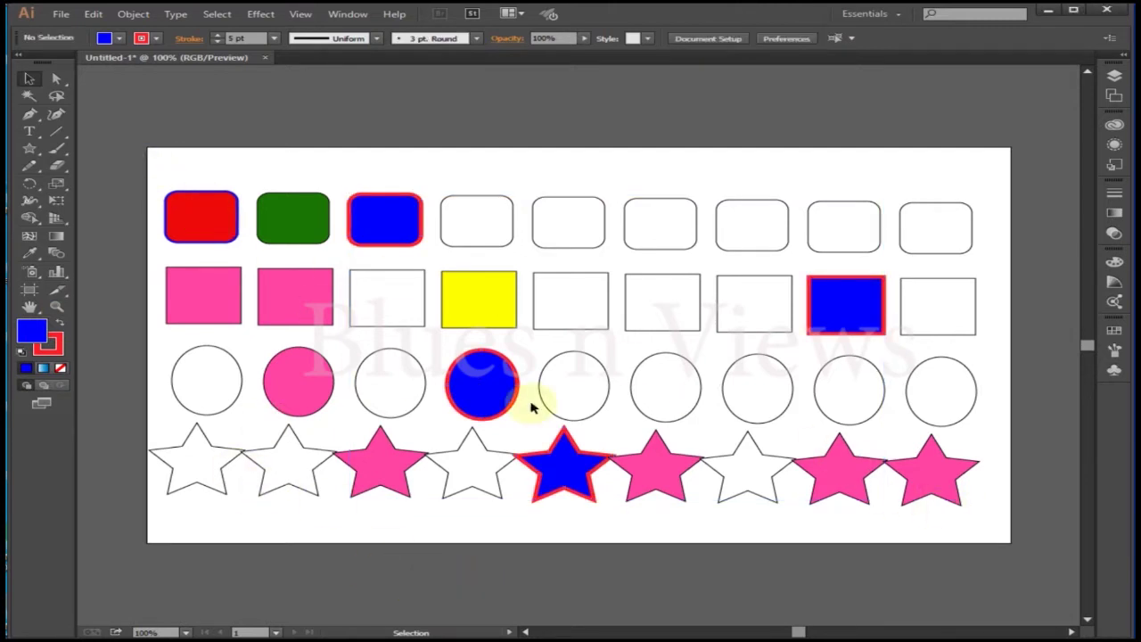
# - Reset every shape on the artboard to the default white fill and black outline
pyautogui.moveTo(122, 175); pyautogui.dragTo(1019, 578)
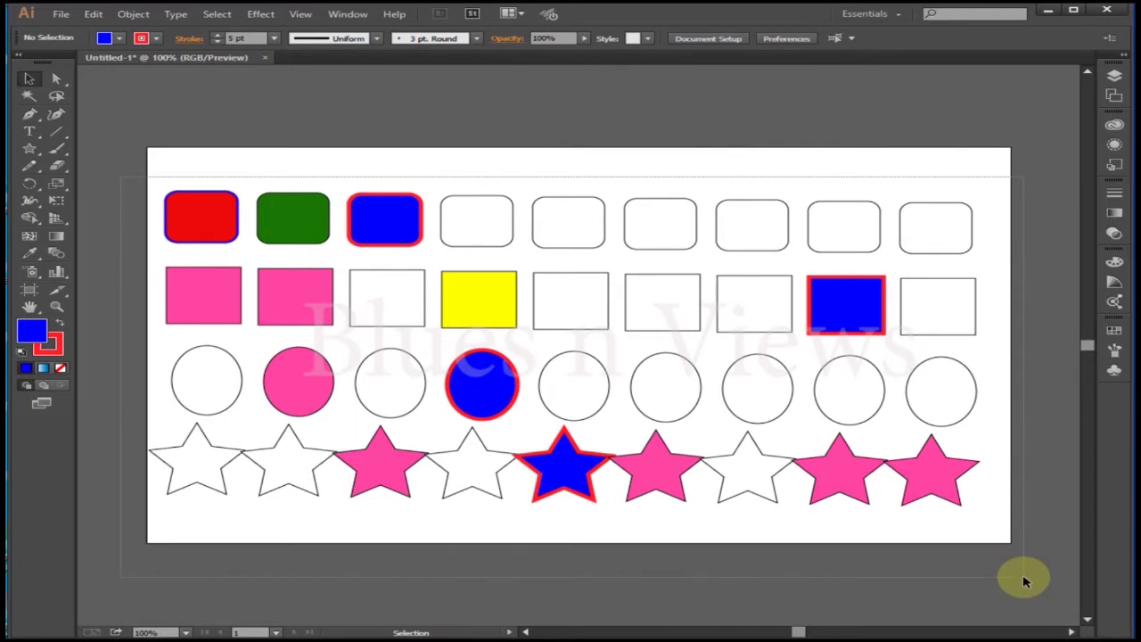
pyautogui.click(21, 351)
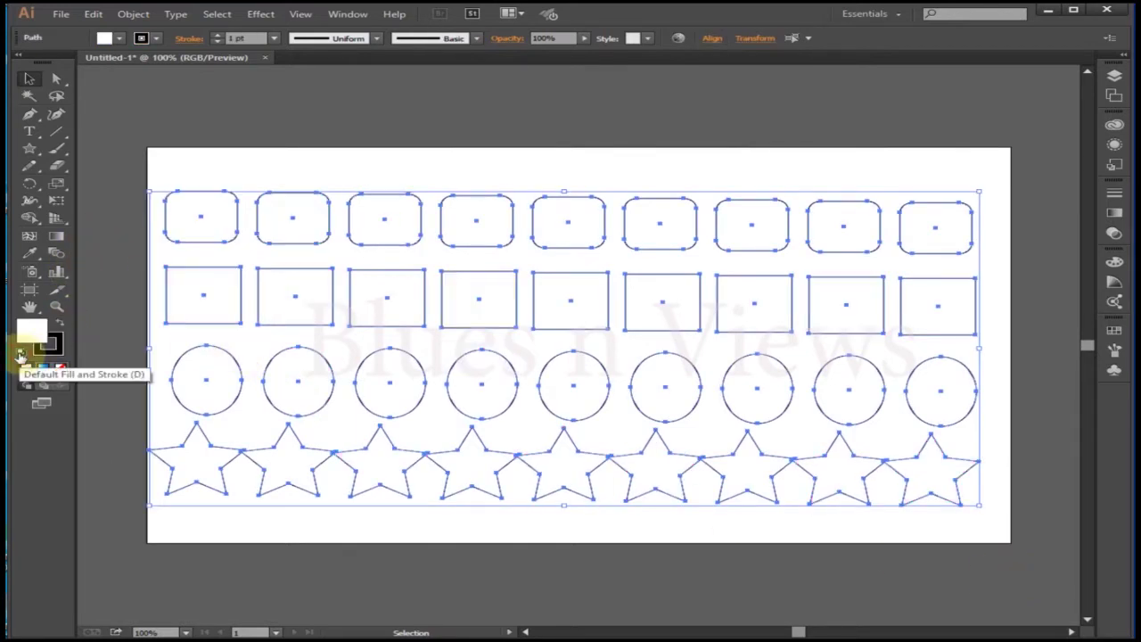
pyautogui.hotkey('ctrl', 'shift', 'a')
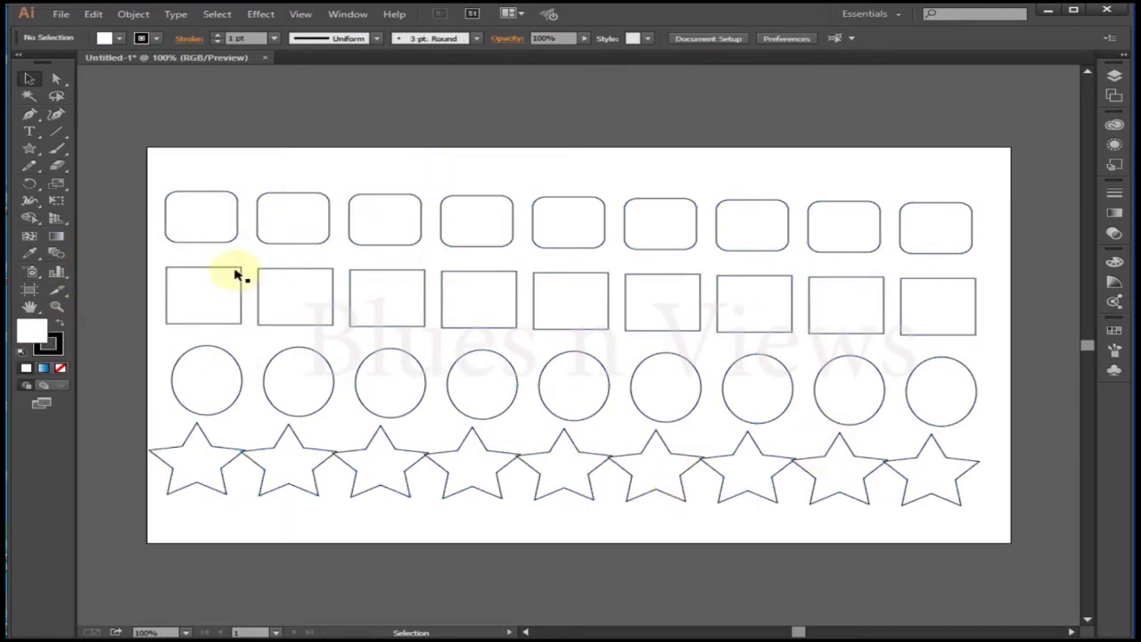
# - Give the first column's rounded rectangle, square, circle and star a saturated blue outline
pyautogui.click(215, 227)
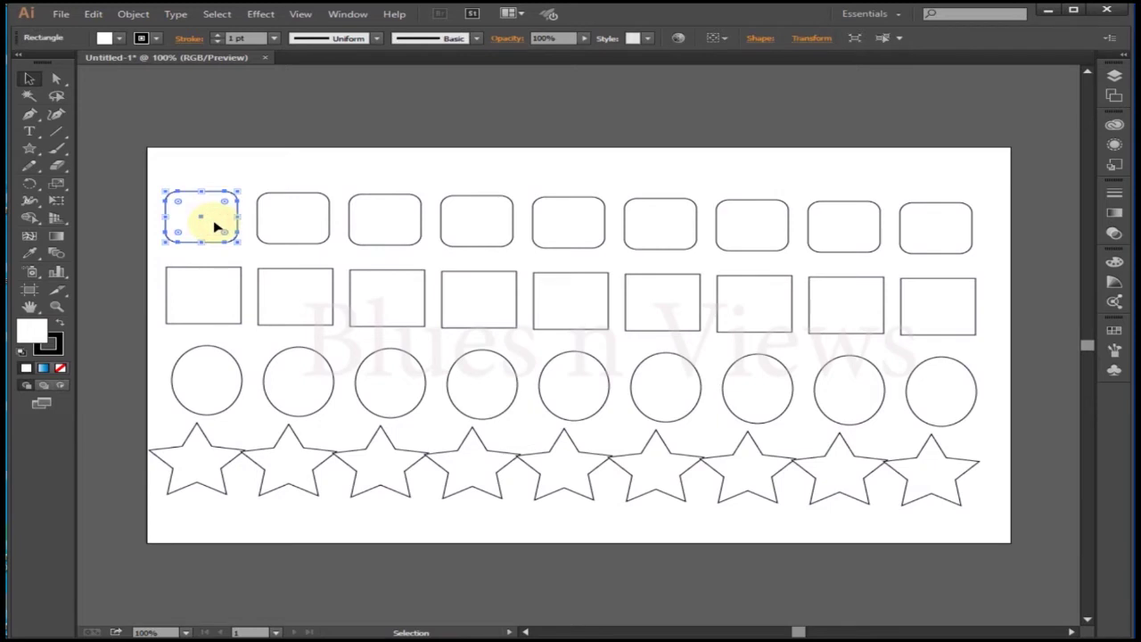
pyautogui.keyDown('shift'); pyautogui.click(201, 305); pyautogui.keyUp('shift')
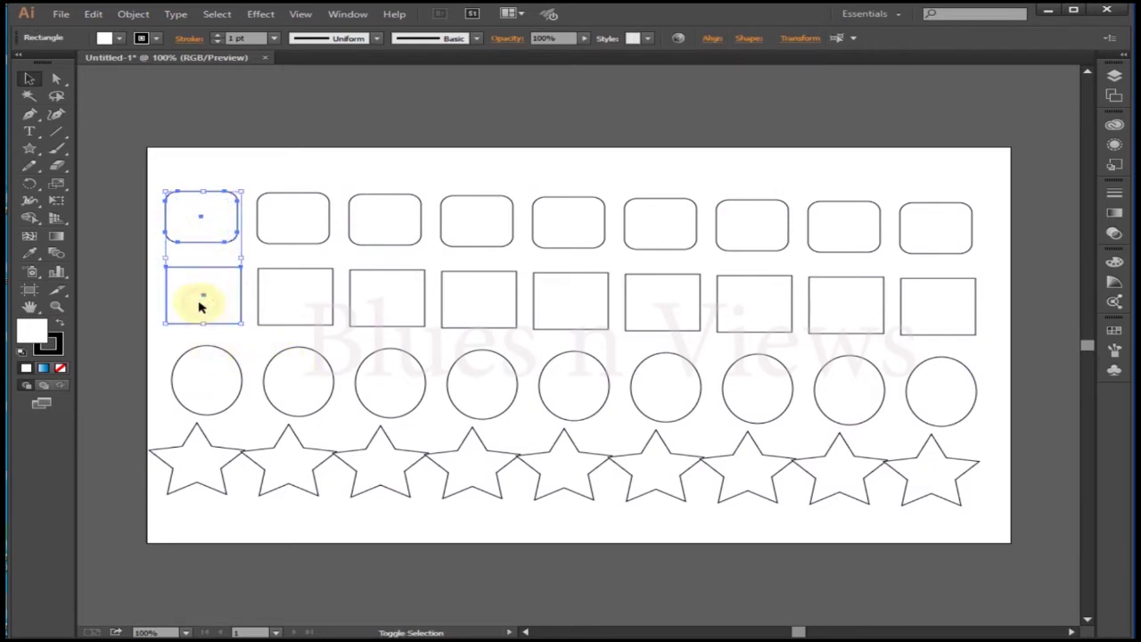
pyautogui.keyDown('shift'); pyautogui.click(210, 381); pyautogui.keyUp('shift')
pyautogui.keyDown('shift'); pyautogui.click(199, 460); pyautogui.keyUp('shift')
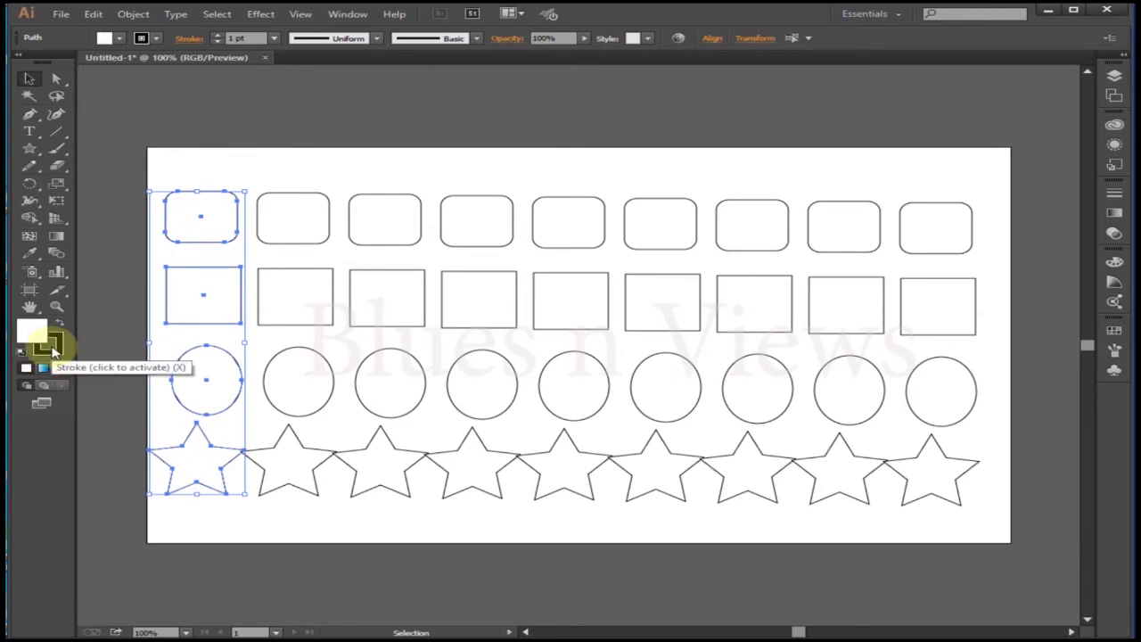
pyautogui.doubleClick(52, 351)
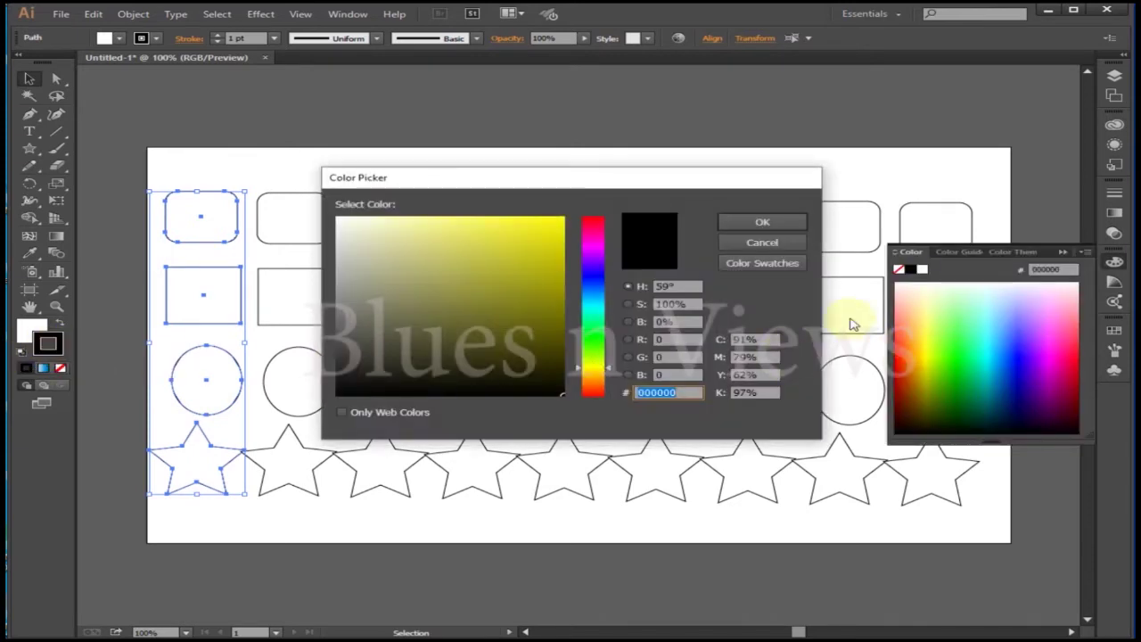
pyautogui.click(593, 274)
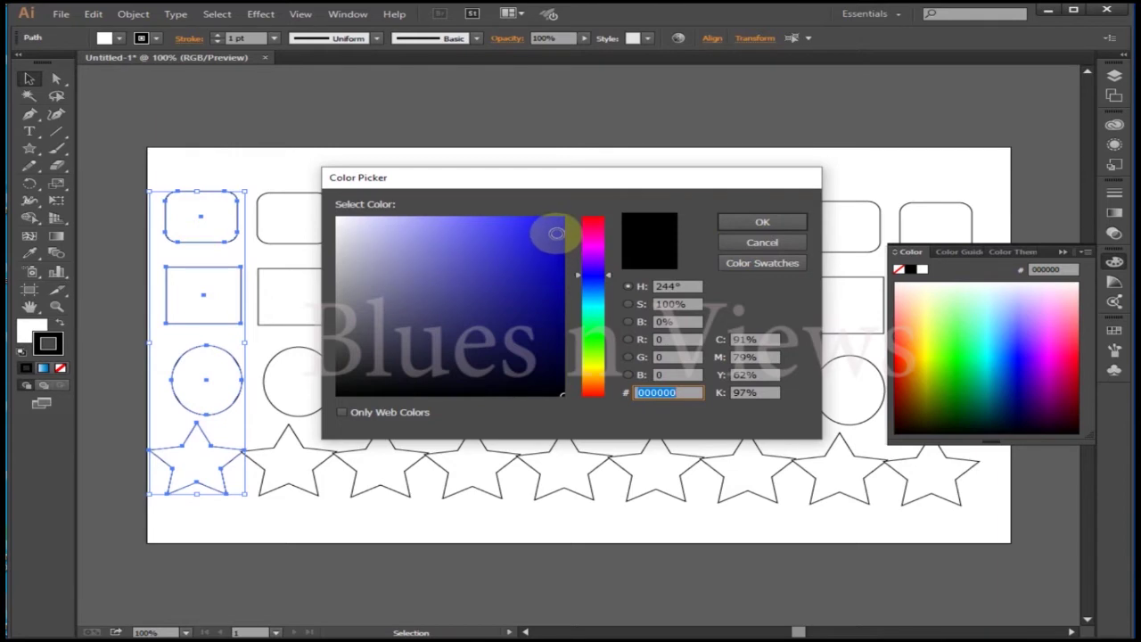
pyautogui.click(556, 233)
pyautogui.click(736, 222)
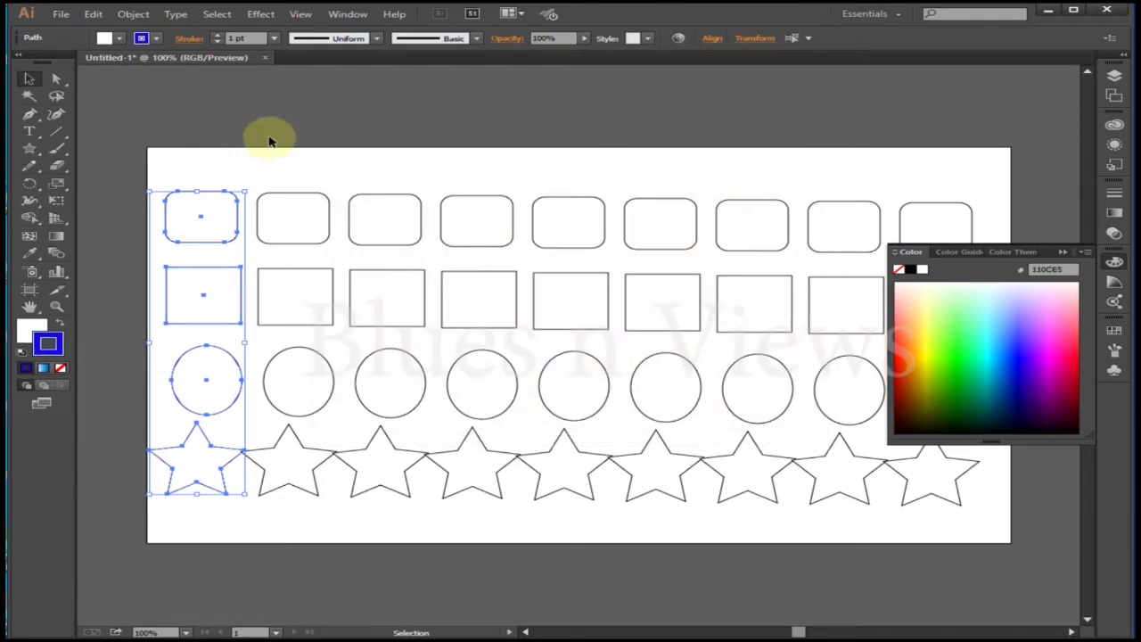
# - Set the first column's outline weight to 3 pt and deselect
pyautogui.click(274, 38)
pyautogui.click(285, 132)
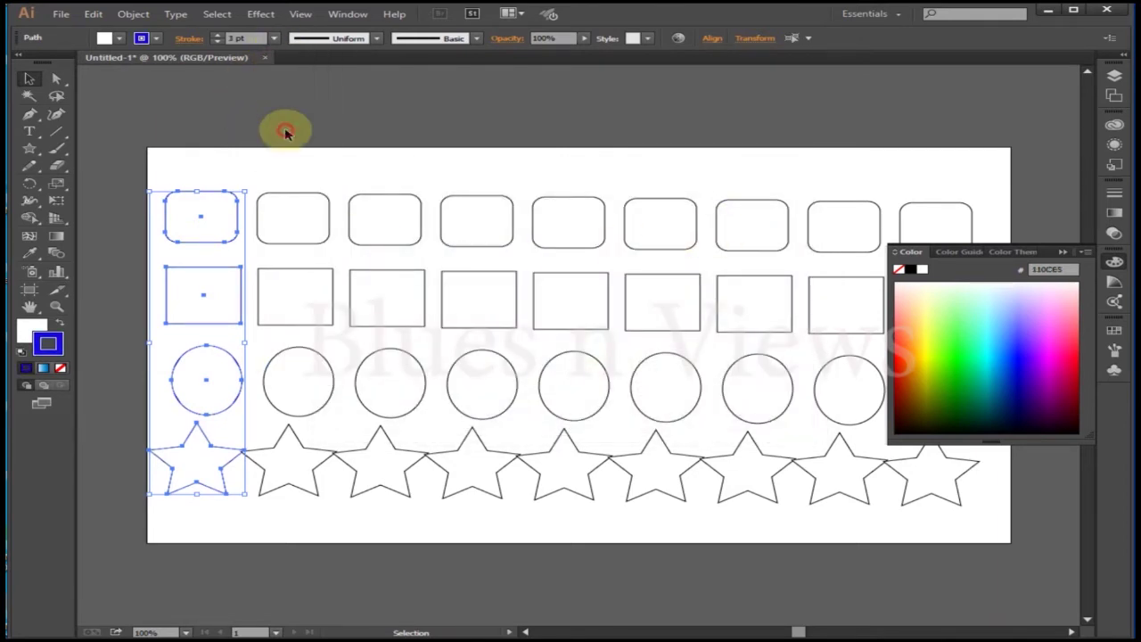
pyautogui.click(322, 182)
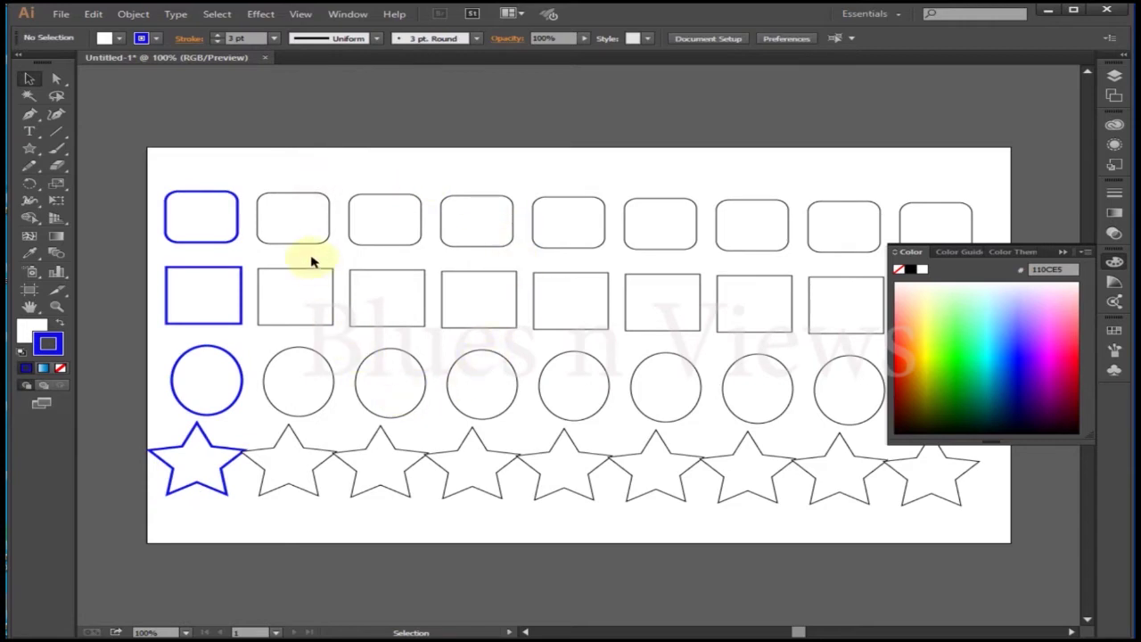
pyautogui.click(310, 227)
# - Give the second column's four shapes 4 pt magenta outlines
pyautogui.keyDown('shift'); pyautogui.click(318, 288); pyautogui.keyUp('shift')
pyautogui.keyDown('shift'); pyautogui.click(306, 375); pyautogui.keyUp('shift')
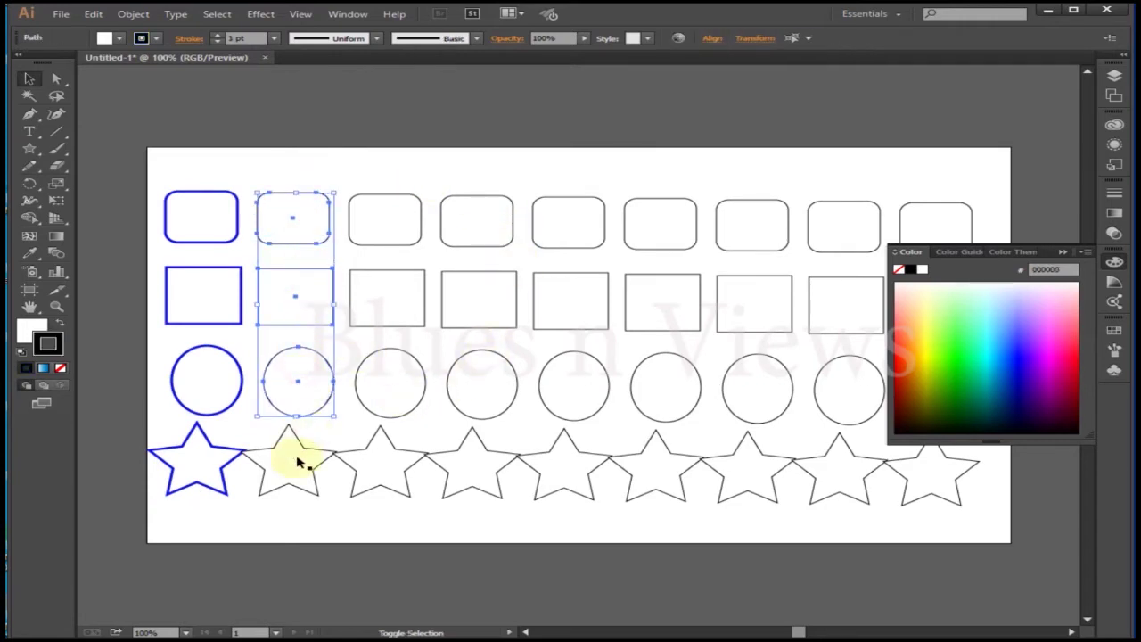
pyautogui.keyDown('shift'); pyautogui.click(303, 461); pyautogui.keyUp('shift')
pyautogui.click(274, 38)
pyautogui.click(286, 149)
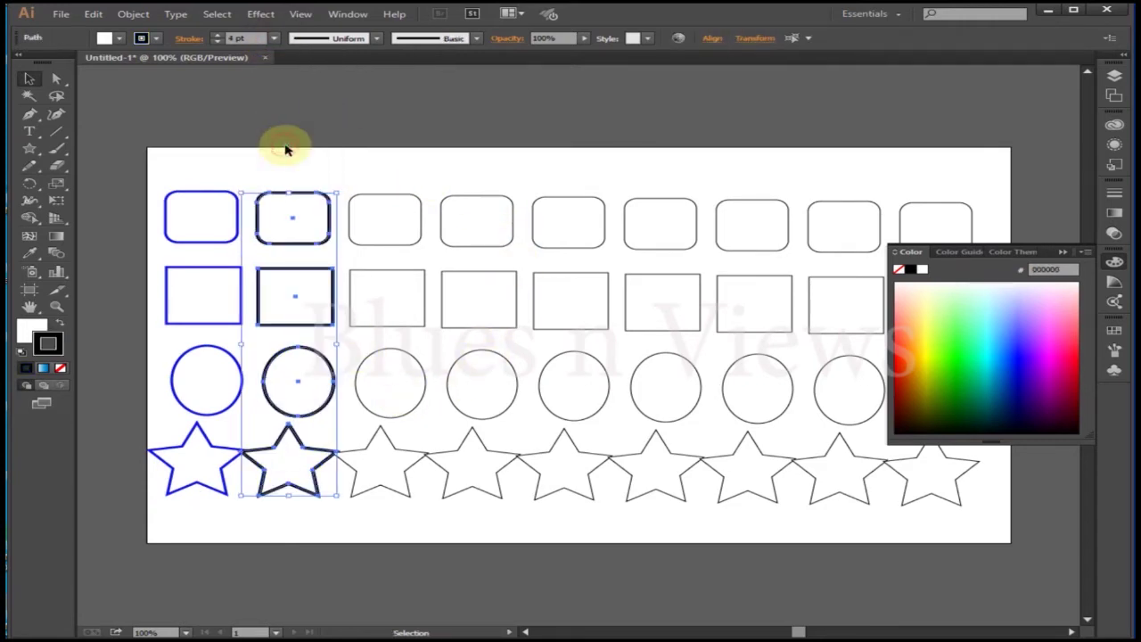
pyautogui.click(964, 373)
pyautogui.click(1065, 371)
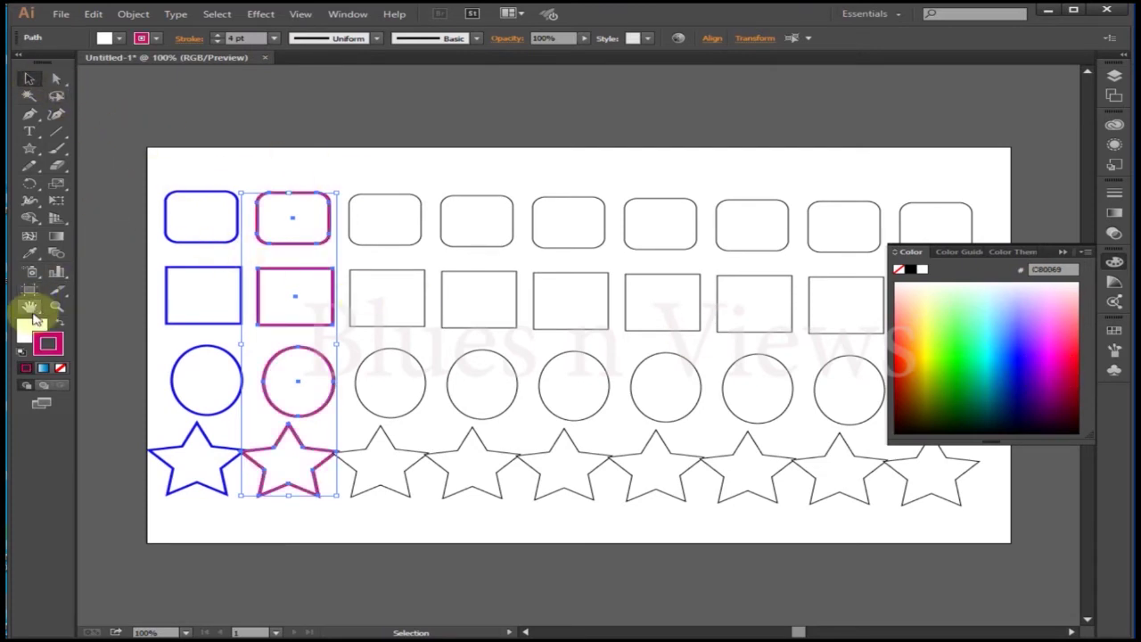
# - Give the third column's four shapes 4 pt green outlines
pyautogui.click(395, 226)
pyautogui.keyDown('shift'); pyautogui.click(383, 294); pyautogui.keyUp('shift')
pyautogui.keyDown('shift'); pyautogui.click(389, 388); pyautogui.keyUp('shift')
pyautogui.keyDown('shift'); pyautogui.click(385, 482); pyautogui.keyUp('shift')
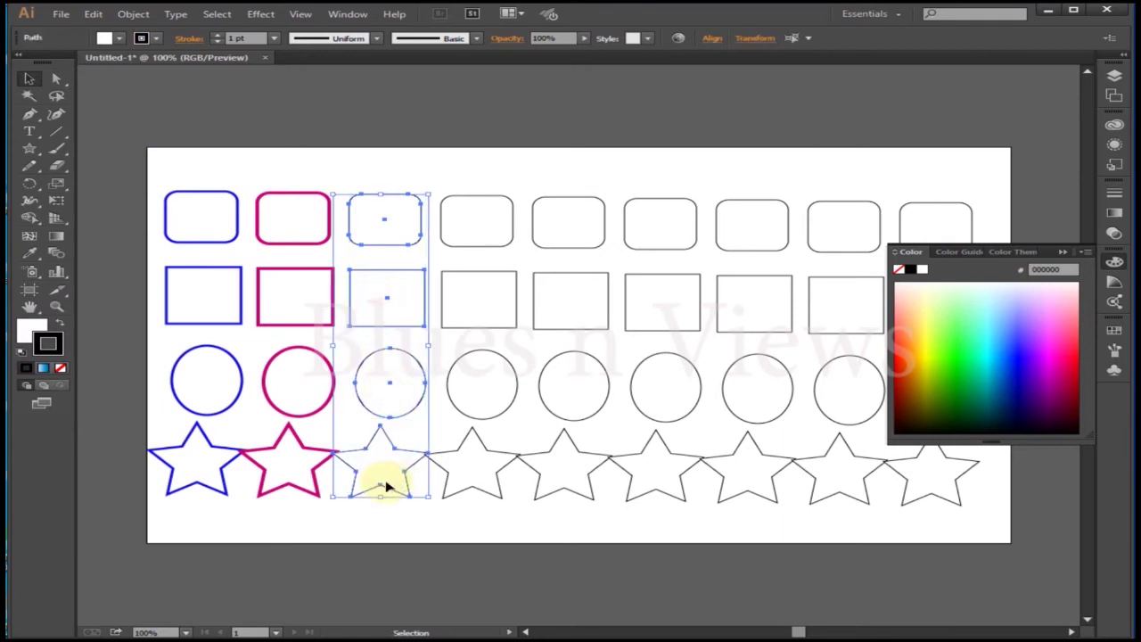
pyautogui.click(966, 378)
pyautogui.click(274, 37)
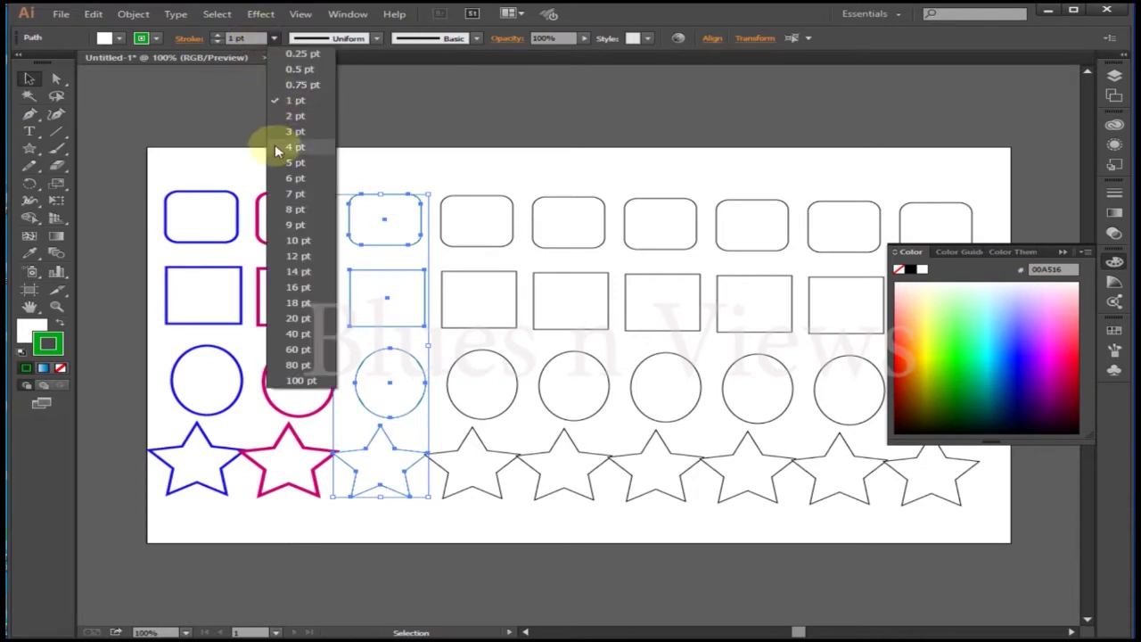
pyautogui.click(284, 148)
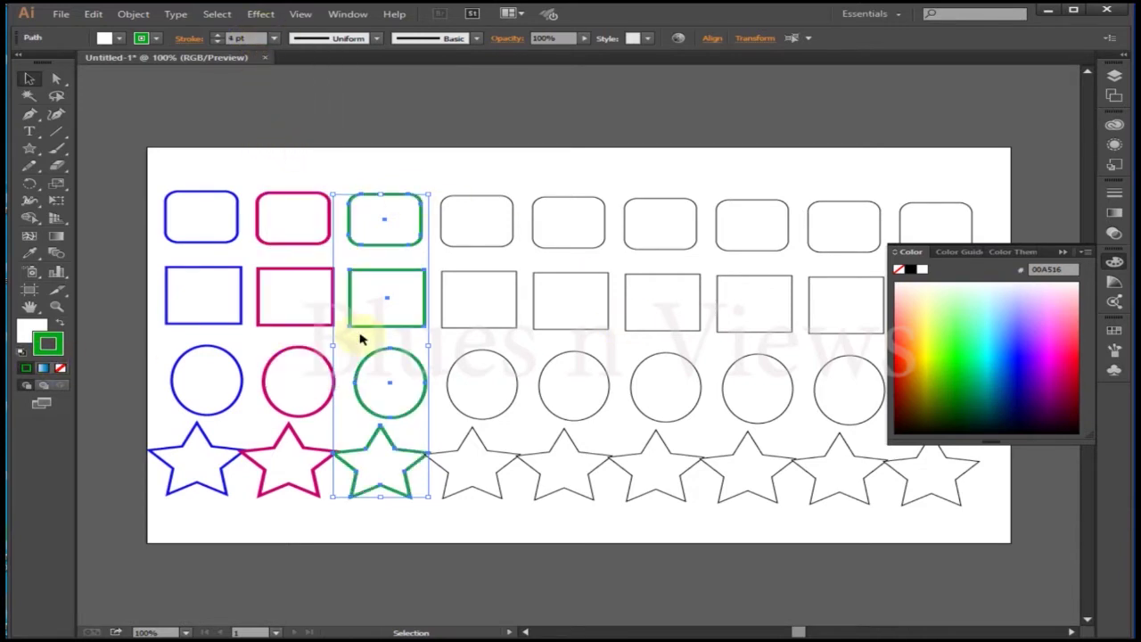
# - Give the fourth column's four shapes 4 pt blue outlines
pyautogui.click(493, 220)
pyautogui.keyDown('shift'); pyautogui.click(479, 288); pyautogui.keyUp('shift')
pyautogui.keyDown('shift'); pyautogui.click(491, 390); pyautogui.keyUp('shift')
pyautogui.keyDown('shift'); pyautogui.click(485, 467); pyautogui.keyUp('shift')
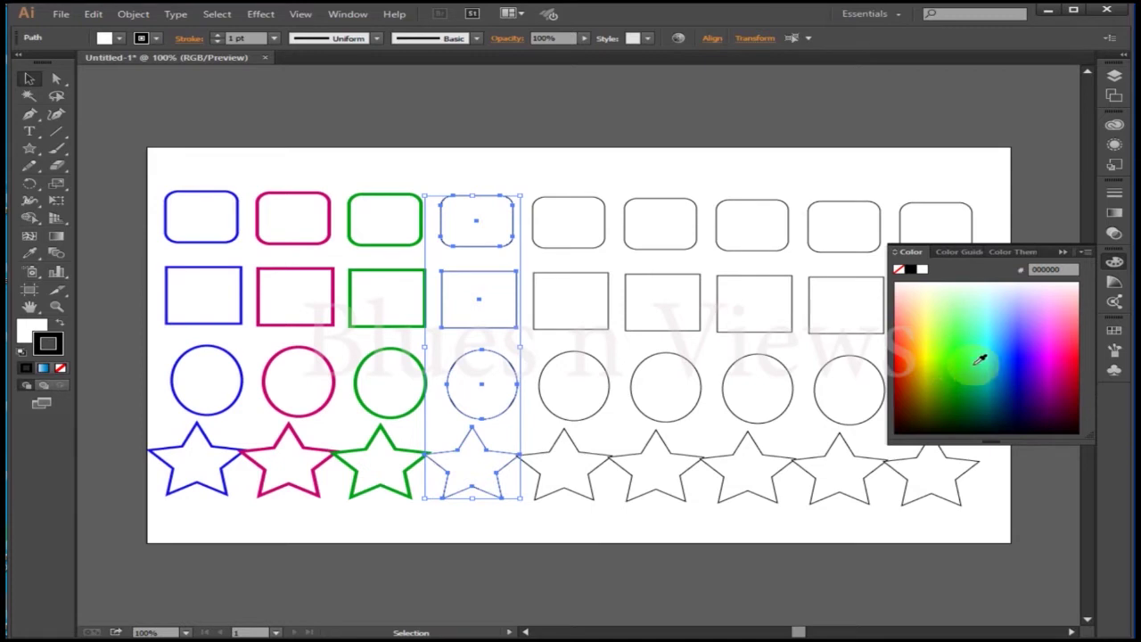
pyautogui.moveTo(966, 359); pyautogui.dragTo(1032, 358)
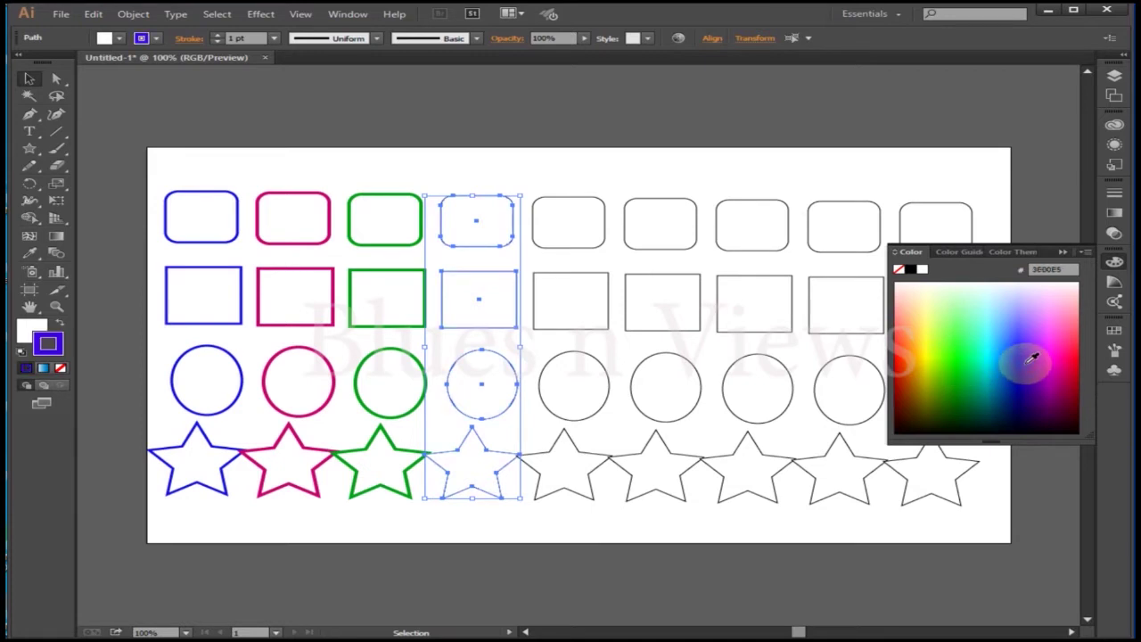
pyautogui.click(274, 38)
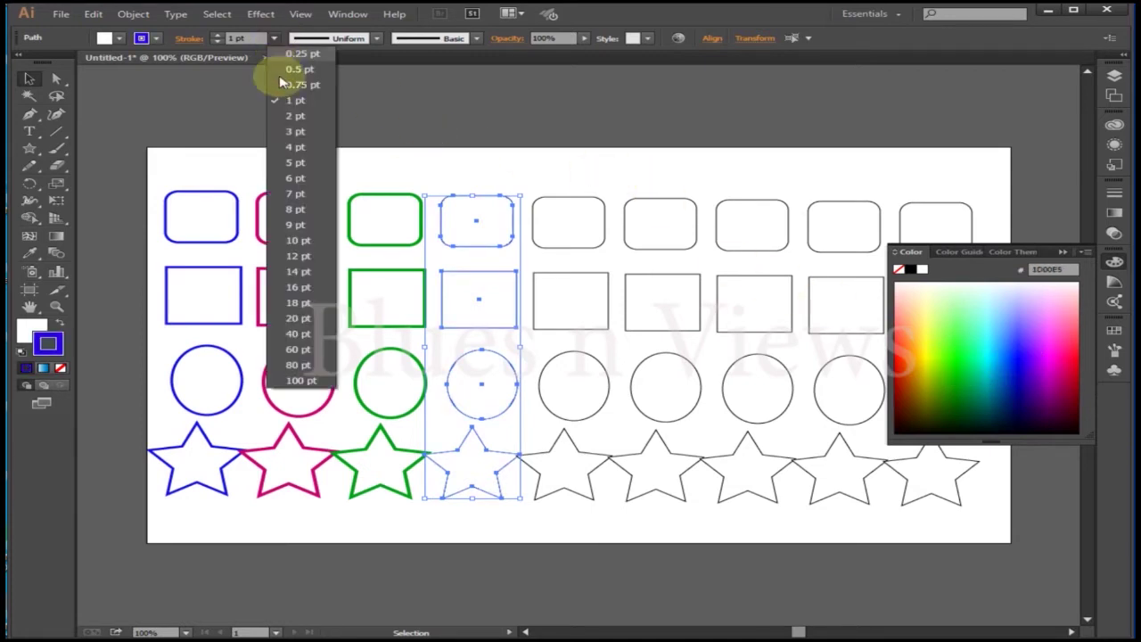
pyautogui.click(294, 147)
pyautogui.click(464, 171)
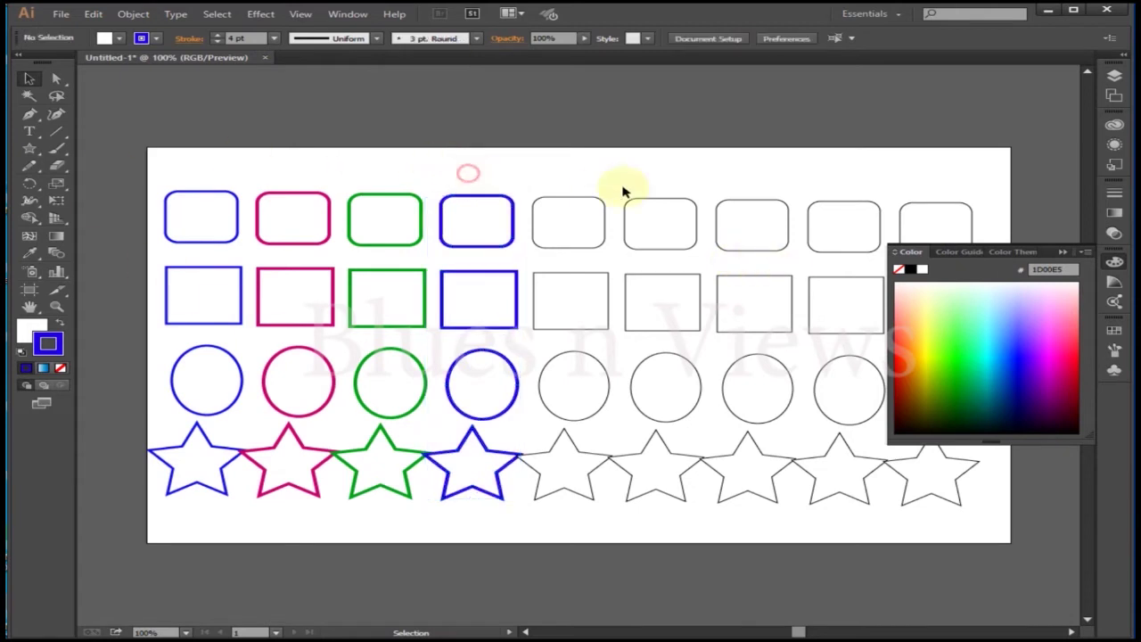
# - Give the fifth column's four shapes 4 pt dark red outlines
pyautogui.click(575, 230)
pyautogui.press('a')
pyautogui.press('v')
pyautogui.click(570, 222)
pyautogui.keyDown('shift'); pyautogui.click(571, 308); pyautogui.keyUp('shift')
pyautogui.keyDown('shift'); pyautogui.click(576, 390); pyautogui.keyUp('shift')
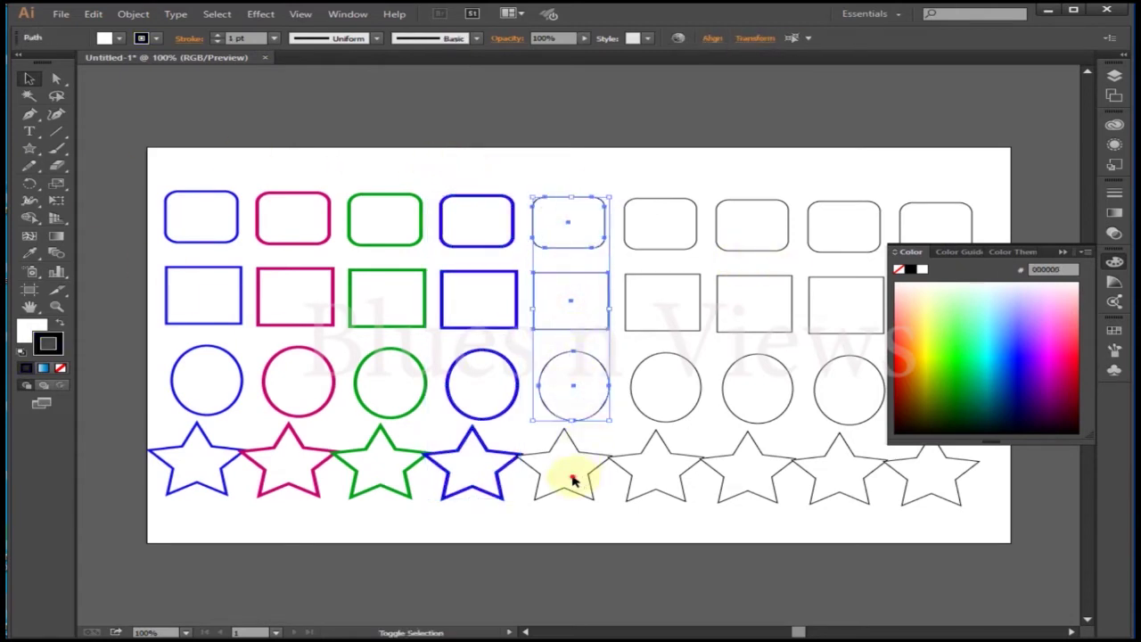
pyautogui.keyDown('shift'); pyautogui.click(572, 480); pyautogui.keyUp('shift')
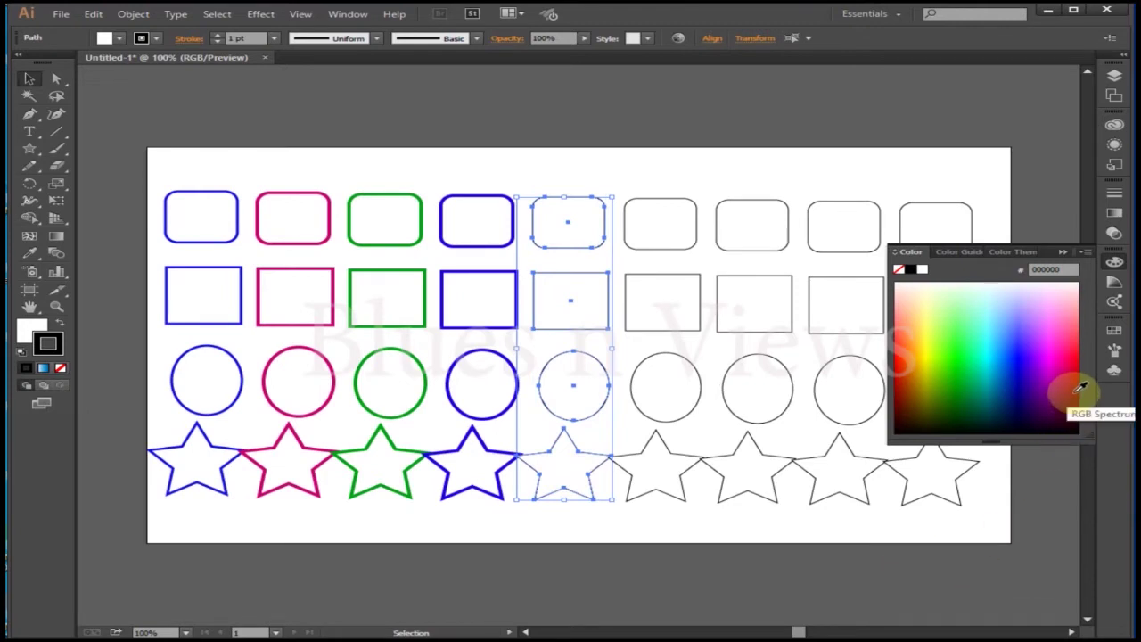
pyautogui.click(1084, 389)
pyautogui.click(273, 38)
pyautogui.click(294, 147)
pyautogui.click(568, 175)
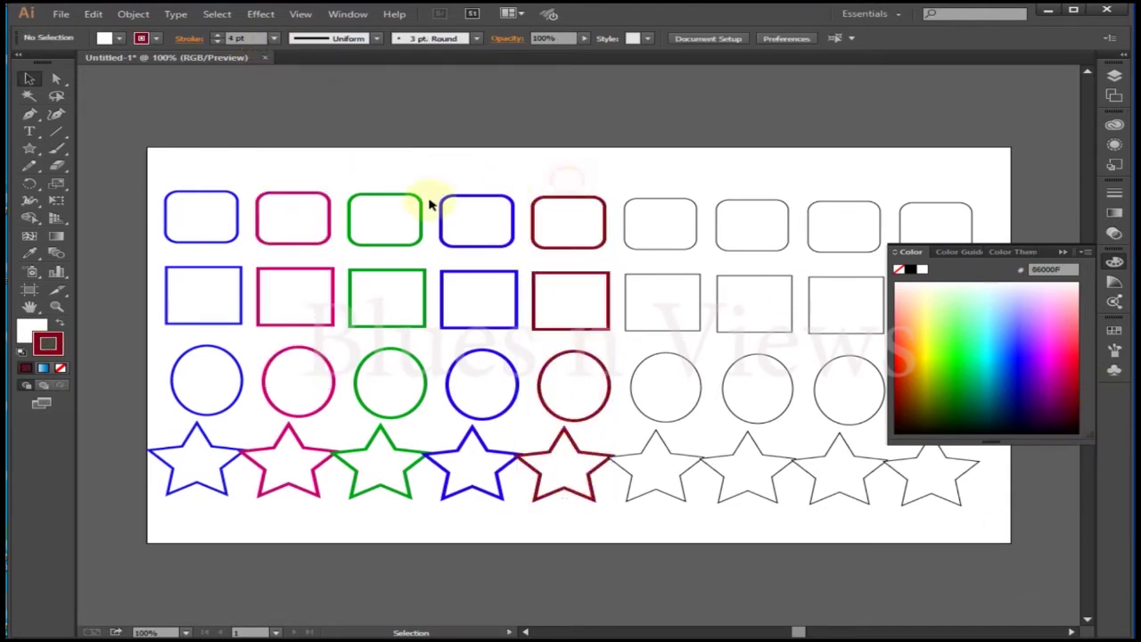
# - Set the sixth column's four shapes to 4 pt outlines
pyautogui.click(648, 215)
pyautogui.keyDown('shift'); pyautogui.click(667, 303); pyautogui.keyUp('shift')
pyautogui.keyDown('shift'); pyautogui.click(660, 383); pyautogui.keyUp('shift')
pyautogui.keyDown('shift'); pyautogui.click(675, 468); pyautogui.keyUp('shift')
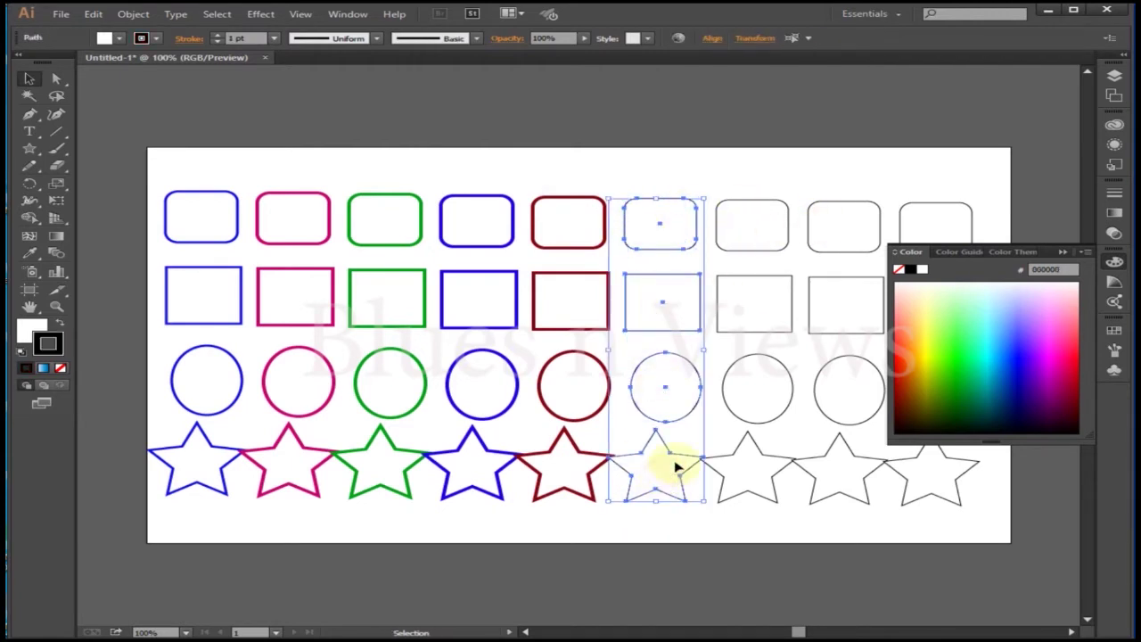
pyautogui.click(274, 38)
pyautogui.click(296, 149)
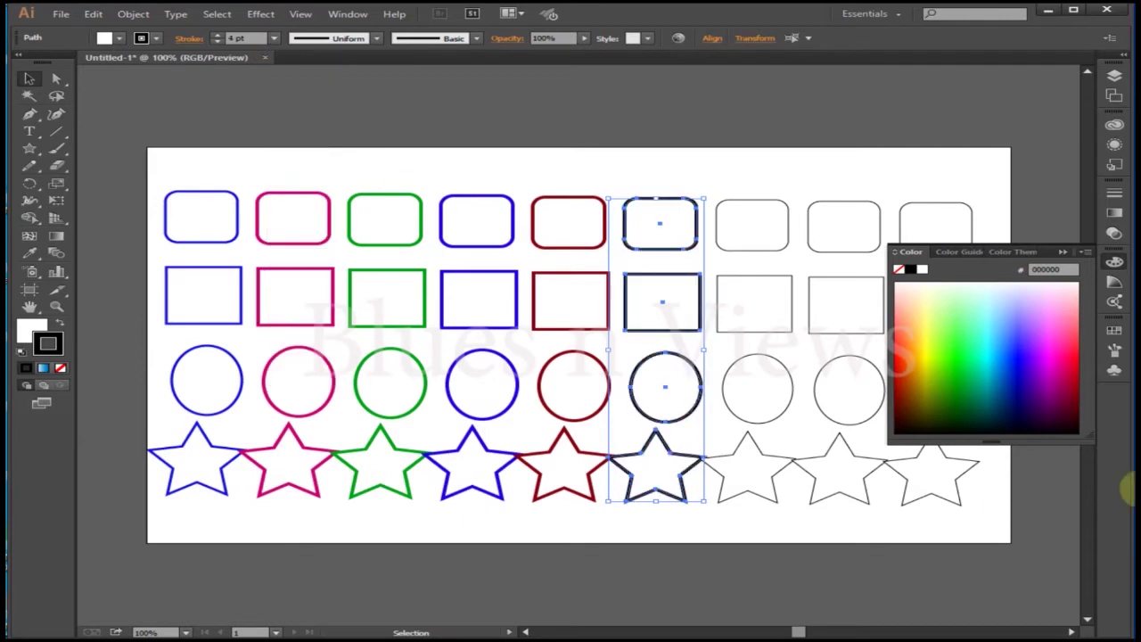
pyautogui.click(1115, 330)
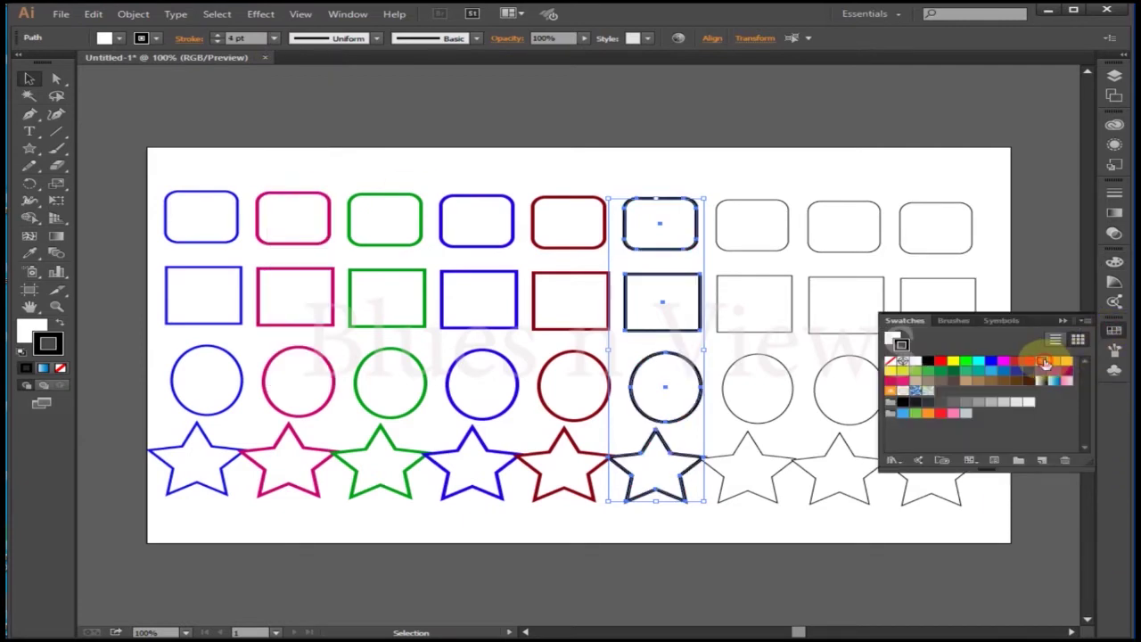
# - Colour the sixth column's outlines dark brown after trying orange and green
pyautogui.click(1044, 362)
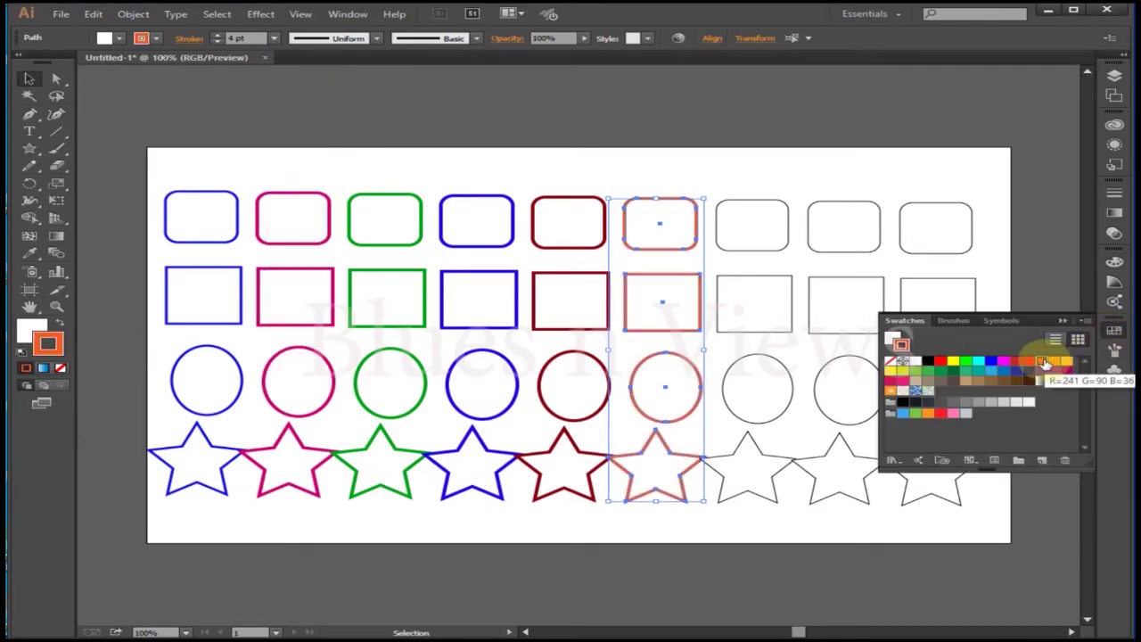
pyautogui.click(965, 364)
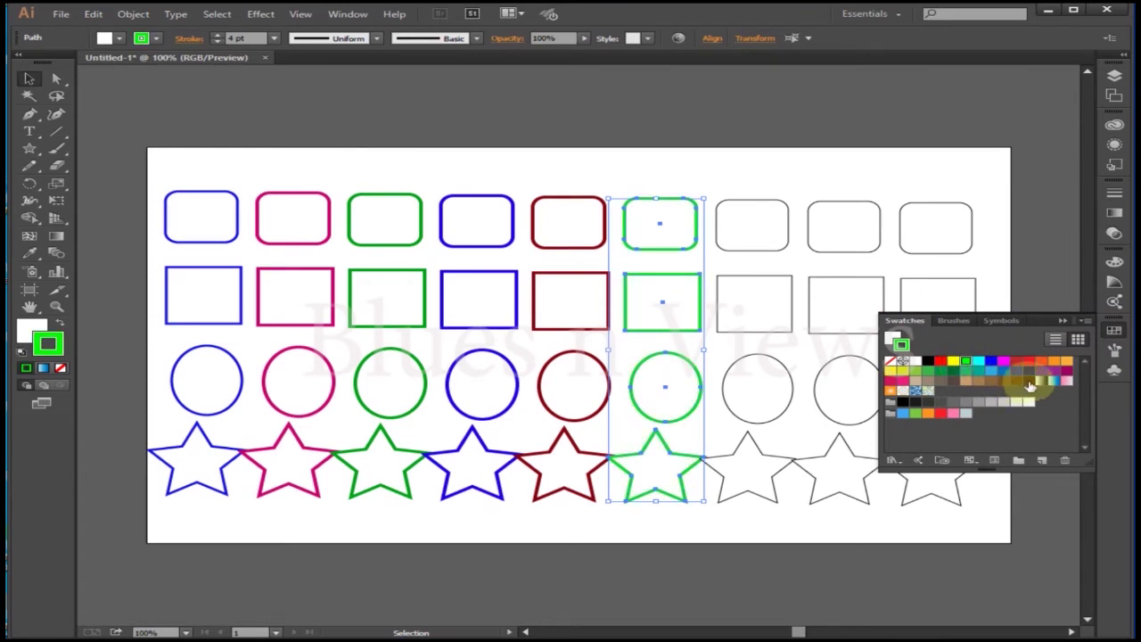
pyautogui.click(1030, 382)
pyautogui.click(676, 531)
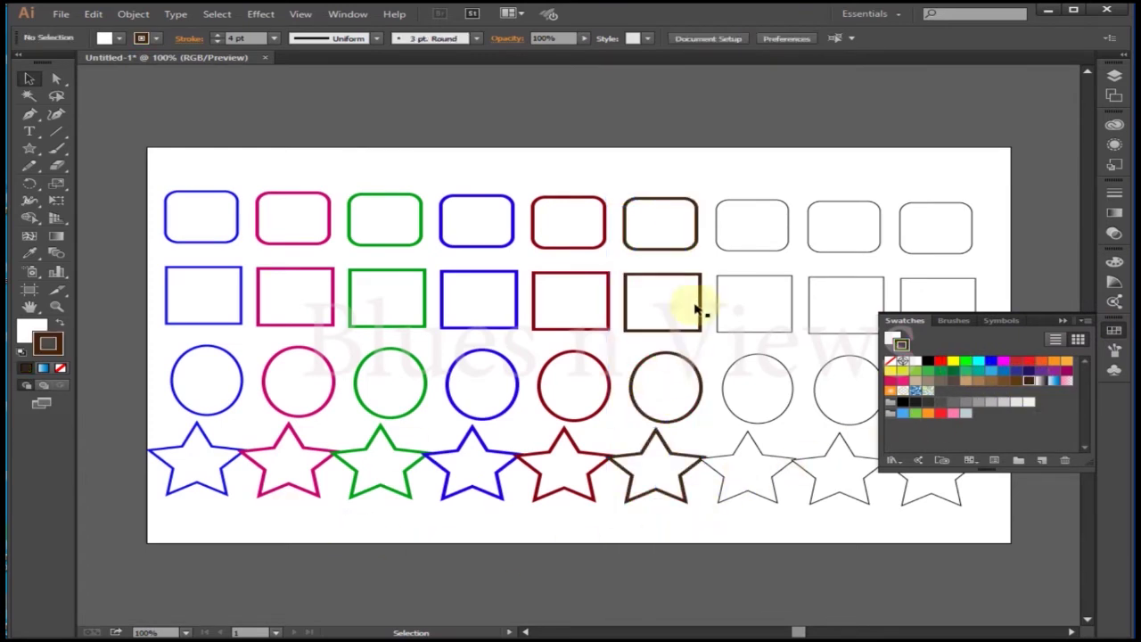
# - Give the seventh column's four shapes 4 pt dark navy outlines
pyautogui.click(761, 229)
pyautogui.keyDown('shift'); pyautogui.click(751, 296); pyautogui.keyUp('shift')
pyautogui.keyDown('shift'); pyautogui.click(751, 382); pyautogui.keyUp('shift')
pyautogui.keyDown('shift'); pyautogui.click(744, 473); pyautogui.keyUp('shift')
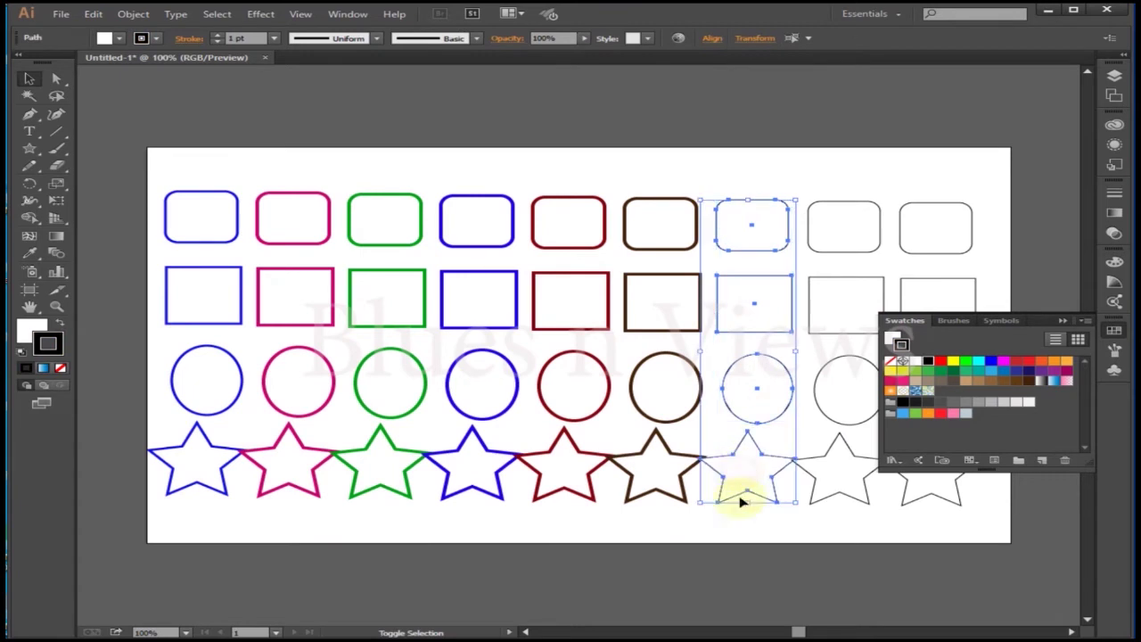
pyautogui.click(1029, 371)
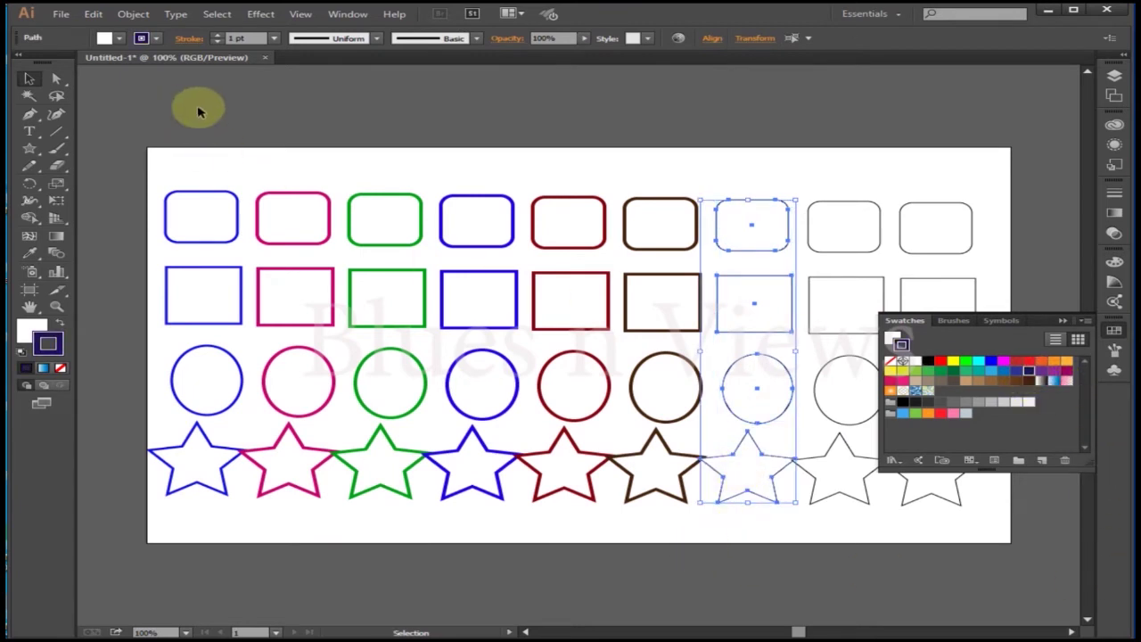
pyautogui.click(274, 38)
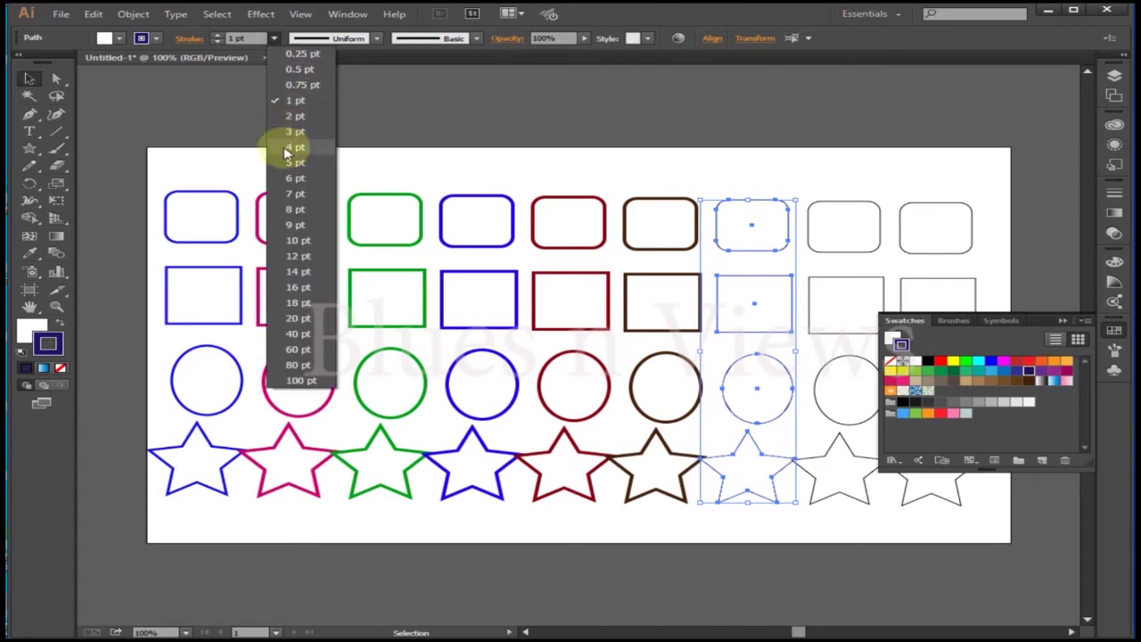
pyautogui.click(284, 147)
pyautogui.click(888, 191)
# - Give the eighth column's four shapes 4 pt red outlines
pyautogui.click(852, 227)
pyautogui.keyDown('shift'); pyautogui.click(847, 298); pyautogui.keyUp('shift')
pyautogui.keyDown('shift'); pyautogui.click(834, 383); pyautogui.keyUp('shift')
pyautogui.keyDown('shift'); pyautogui.click(822, 462); pyautogui.keyUp('shift')
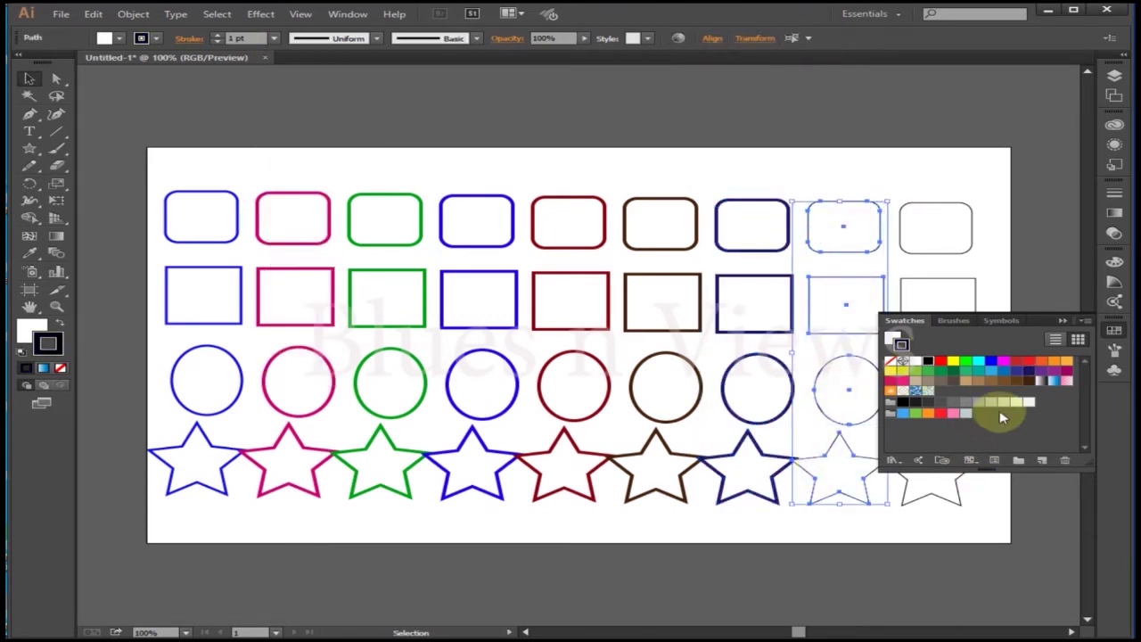
pyautogui.click(943, 416)
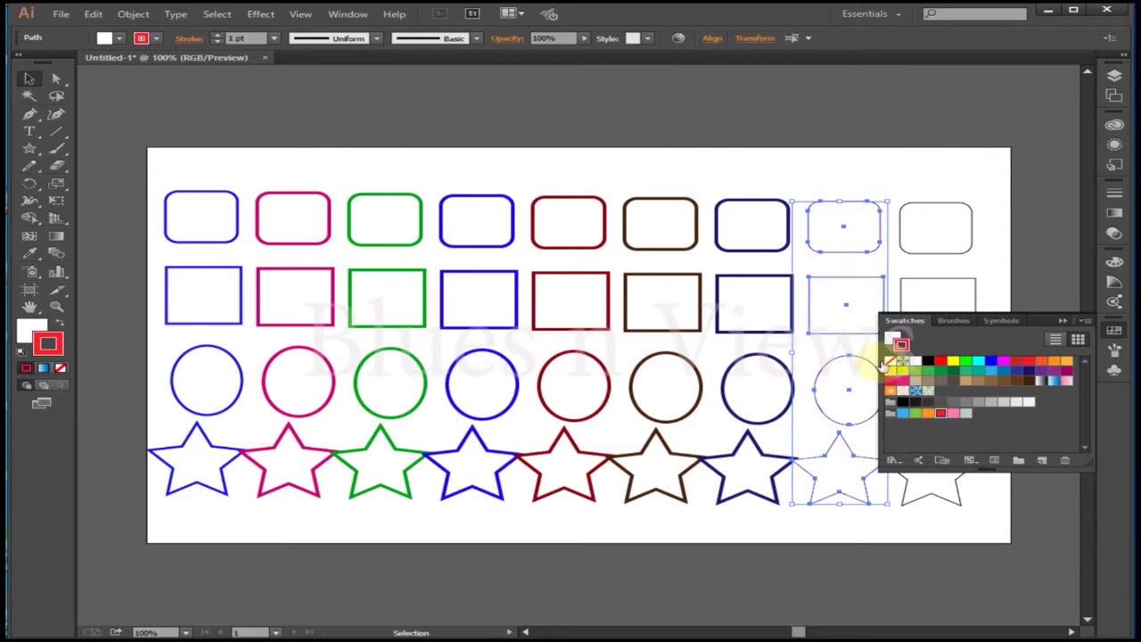
pyautogui.click(274, 37)
pyautogui.click(294, 147)
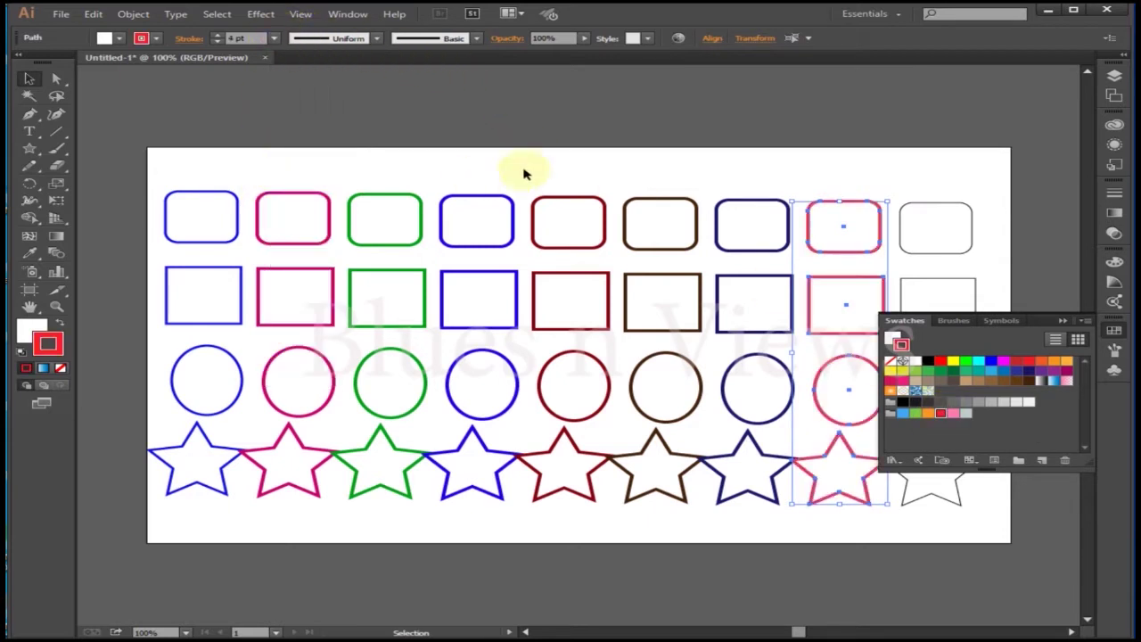
pyautogui.click(379, 40)
pyautogui.click(346, 82)
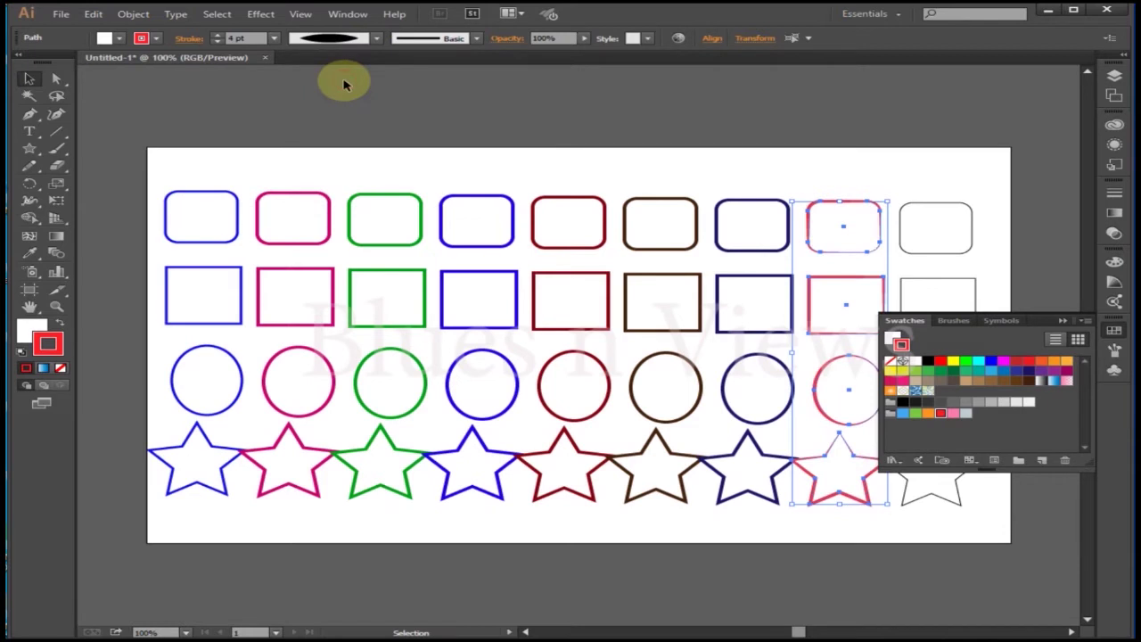
pyautogui.hotkey('ctrl', 'z')
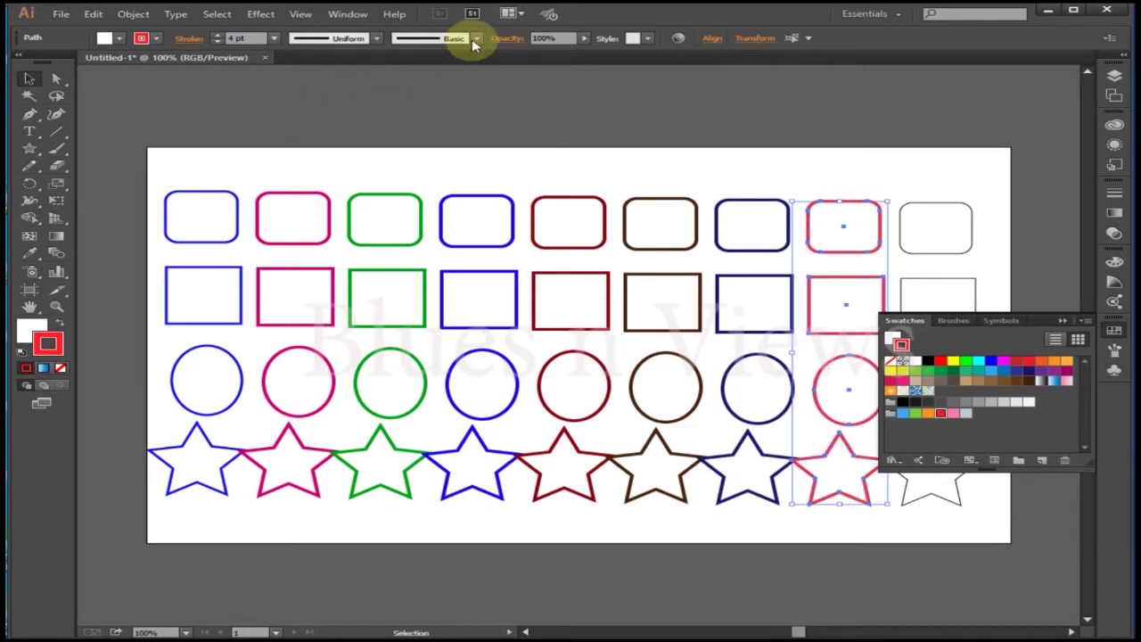
pyautogui.click(475, 38)
pyautogui.click(407, 115)
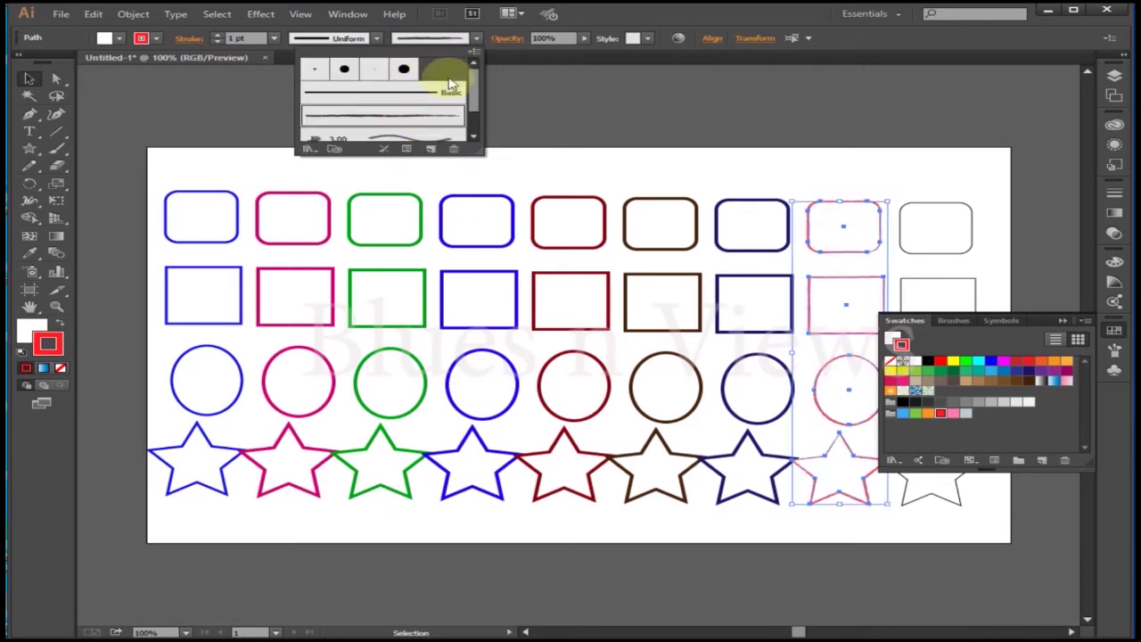
pyautogui.click(477, 42)
pyautogui.click(467, 40)
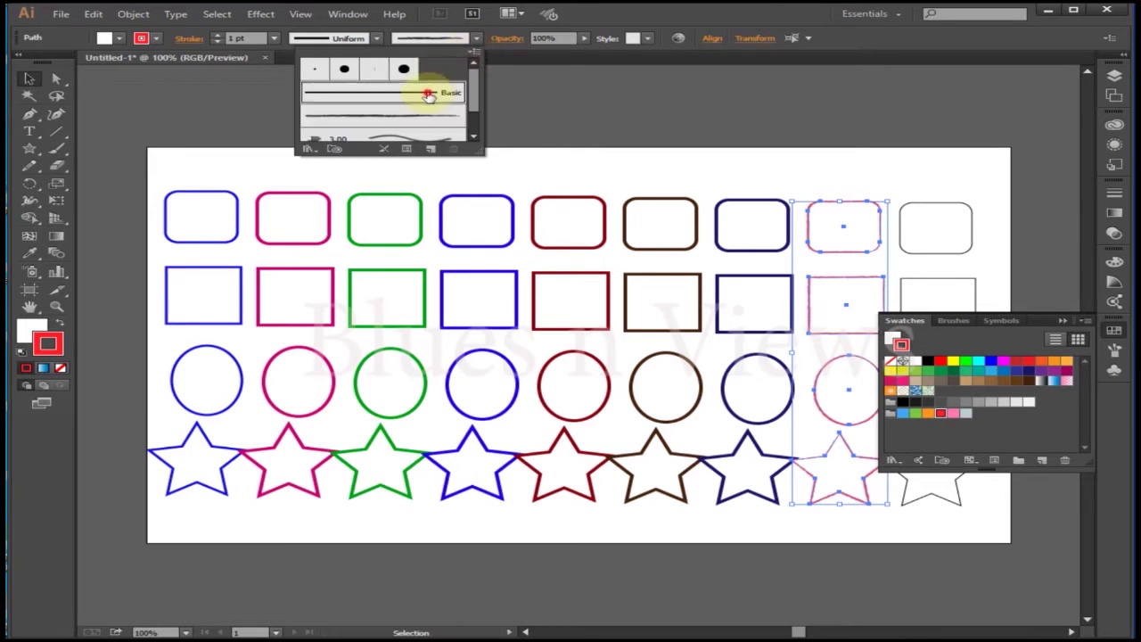
pyautogui.click(669, 134)
pyautogui.click(863, 269)
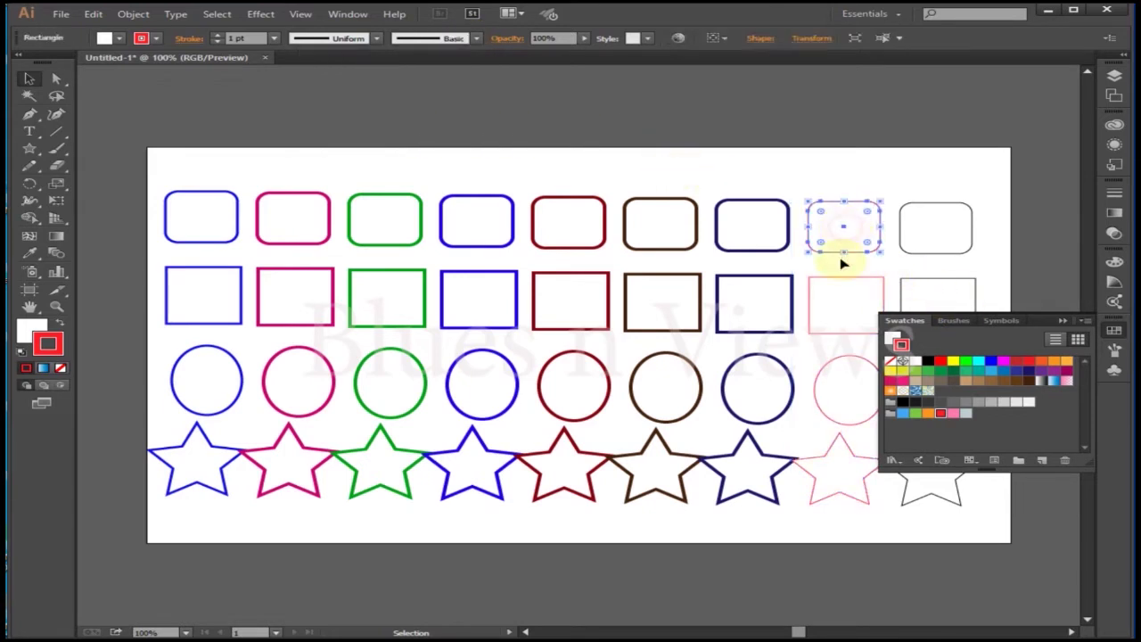
pyautogui.press('a')
pyautogui.click(846, 298)
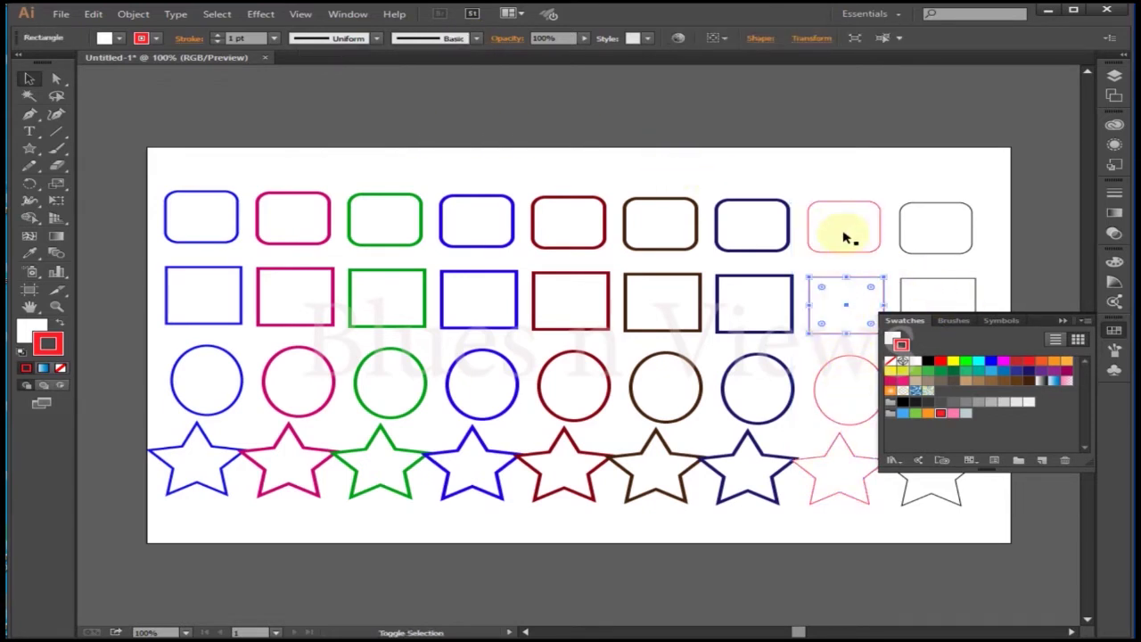
pyautogui.keyDown('shift'); pyautogui.click(846, 236); pyautogui.keyUp('shift')
pyautogui.keyDown('shift'); pyautogui.click(841, 387); pyautogui.keyUp('shift')
pyautogui.keyDown('shift'); pyautogui.click(833, 451); pyautogui.keyUp('shift')
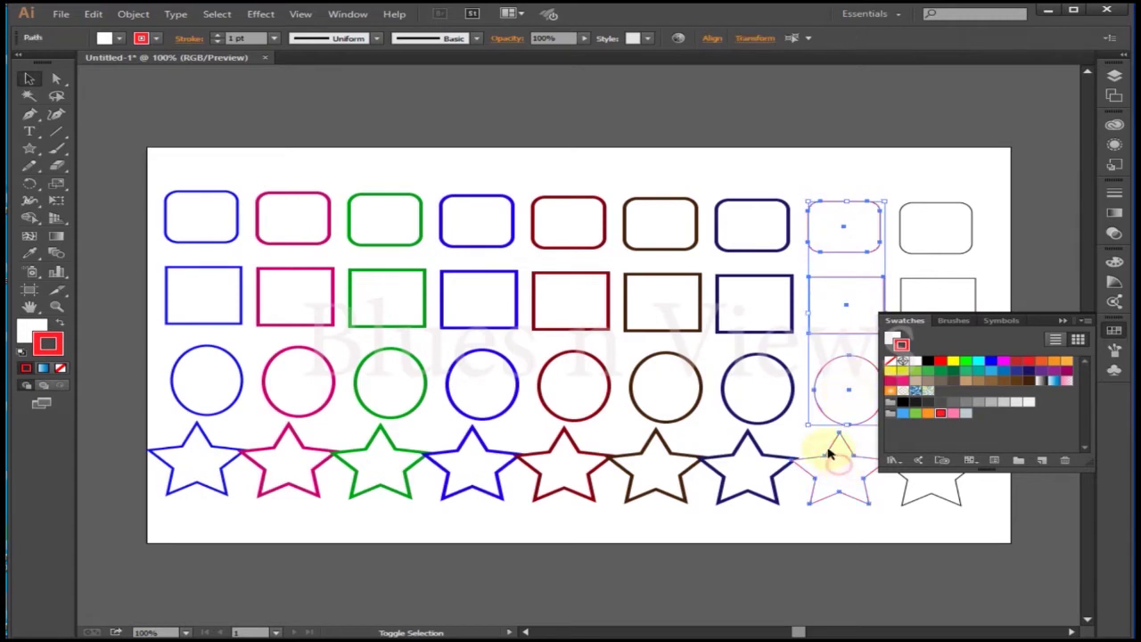
pyautogui.click(274, 38)
pyautogui.click(295, 151)
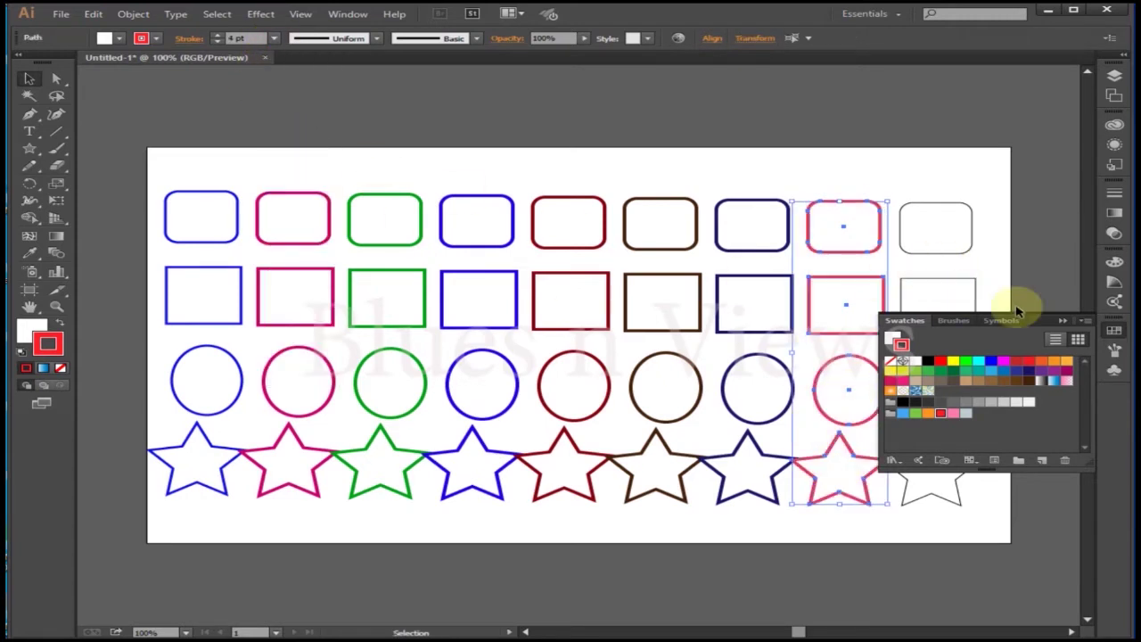
pyautogui.click(937, 223)
pyautogui.keyDown('shift'); pyautogui.click(940, 300); pyautogui.keyUp('shift')
pyautogui.keyDown('shift'); pyautogui.click(942, 392); pyautogui.keyUp('shift')
pyautogui.keyDown('shift'); pyautogui.click(946, 481); pyautogui.keyUp('shift')
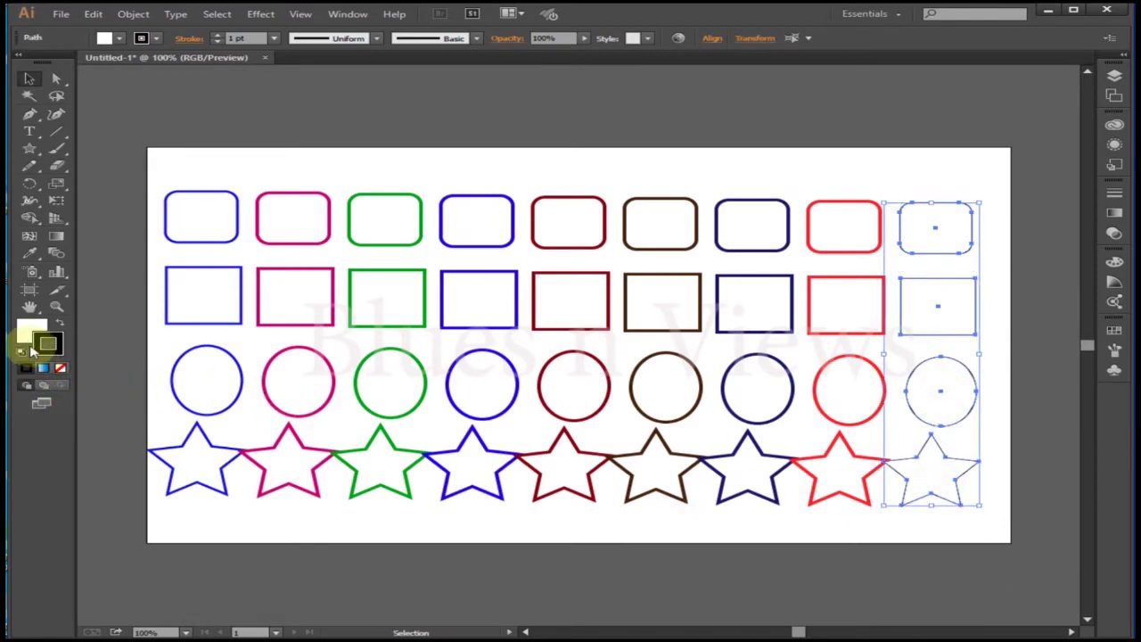
# - Outline the ninth column in olive-yellow BAB509 at 4 pt
pyautogui.click(28, 335)
pyautogui.doubleClick(49, 346)
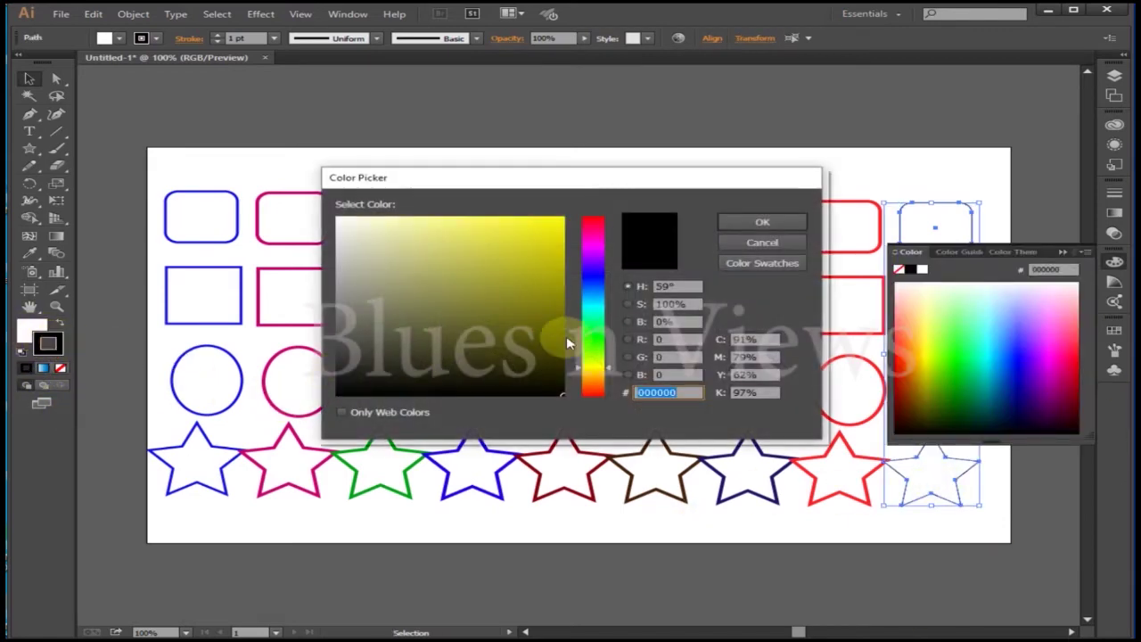
pyautogui.click(556, 264)
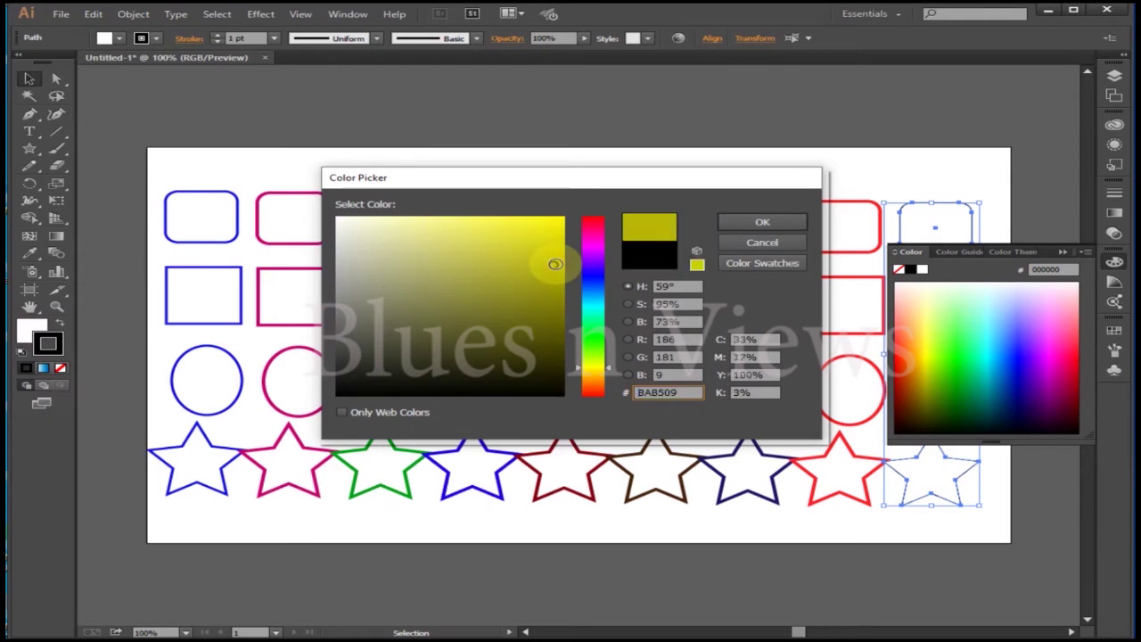
pyautogui.click(762, 222)
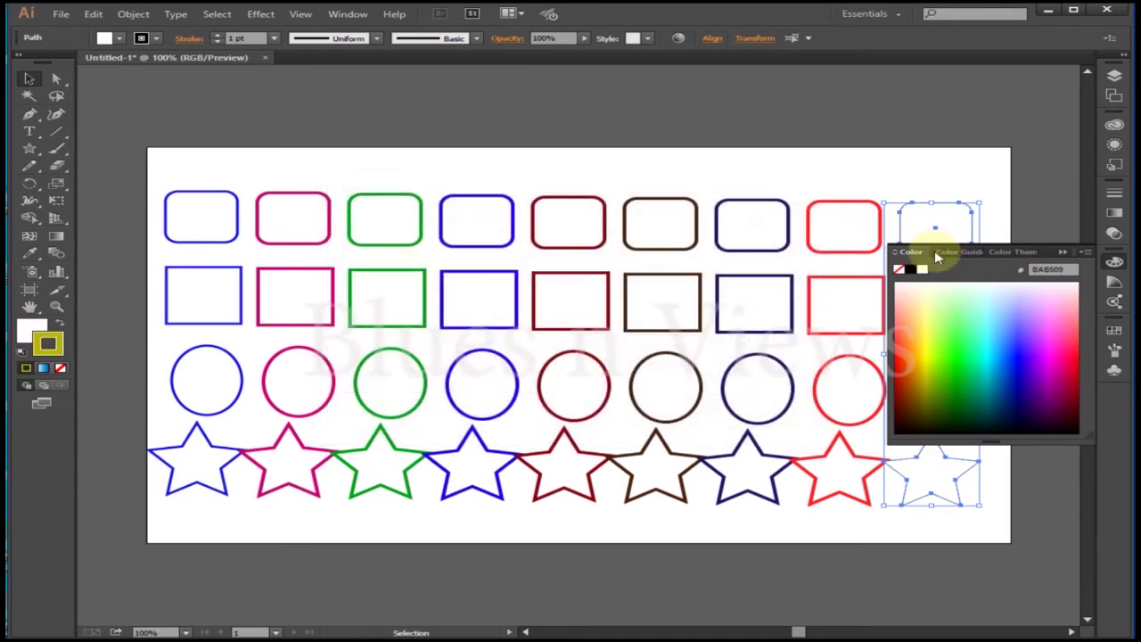
pyautogui.click(1064, 256)
pyautogui.click(272, 37)
pyautogui.click(286, 150)
pyautogui.click(486, 156)
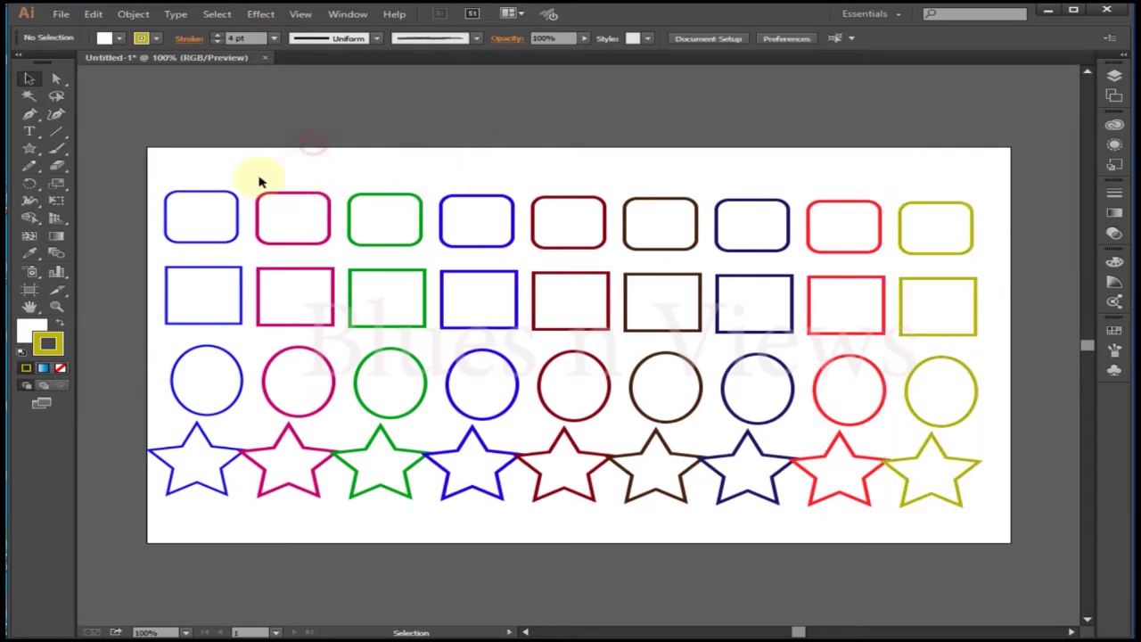
pyautogui.click(207, 207)
# - Select the pink square, blue circle, brown star and red circle, and show the colour spectrum
pyautogui.keyDown('shift'); pyautogui.click(304, 308); pyautogui.keyUp('shift')
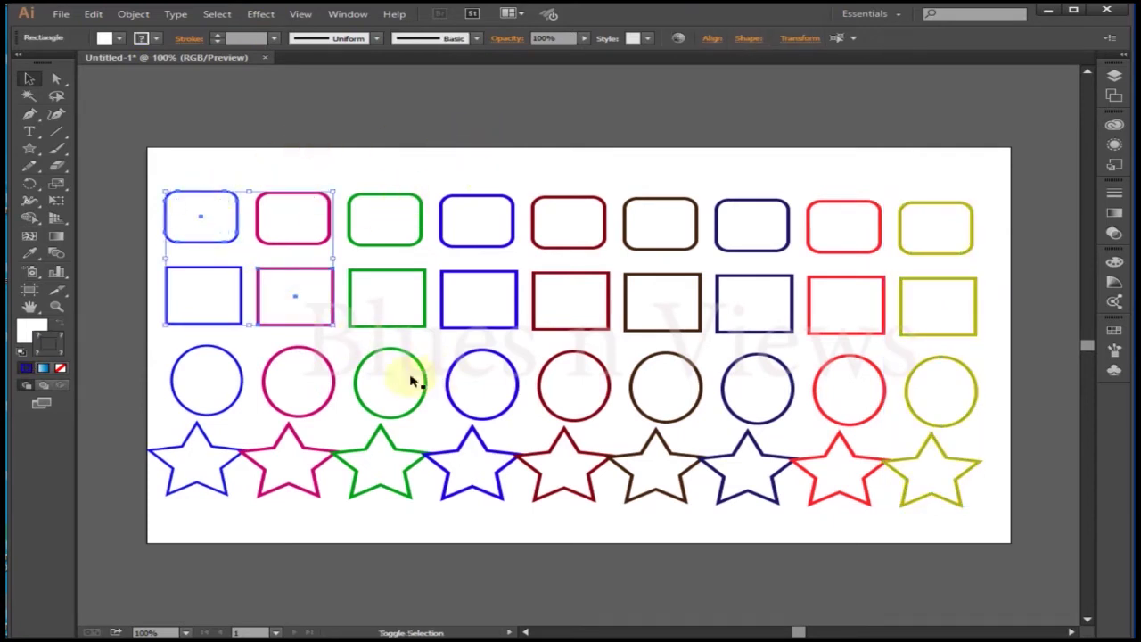
pyautogui.keyDown('shift'); pyautogui.click(476, 381); pyautogui.keyUp('shift')
pyautogui.keyDown('shift'); pyautogui.click(686, 487); pyautogui.keyUp('shift')
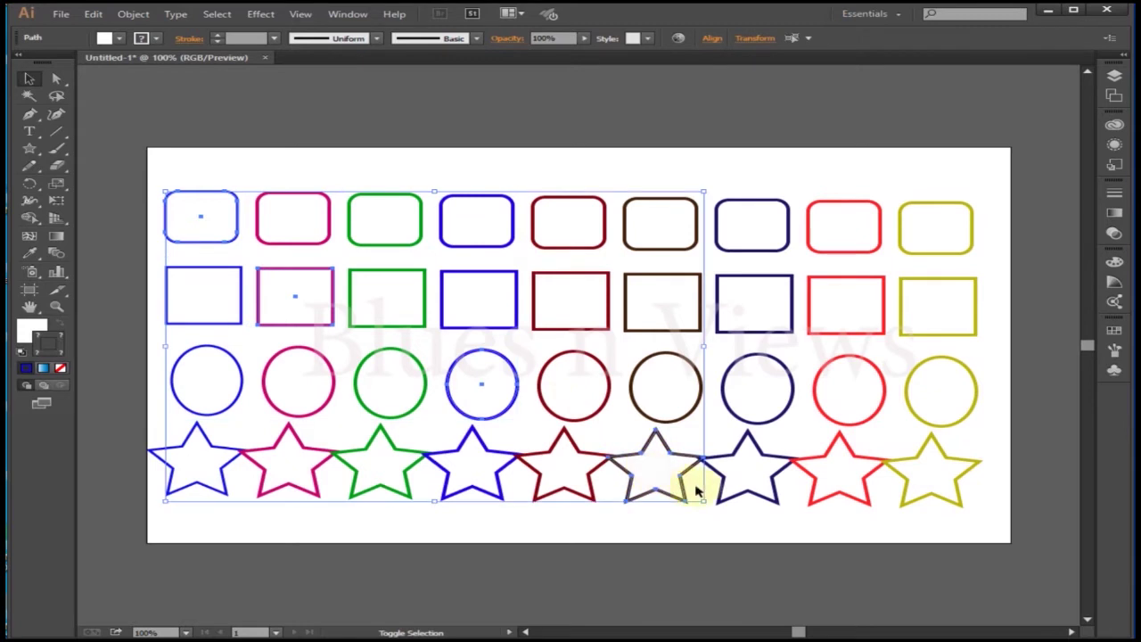
pyautogui.keyDown('shift'); pyautogui.click(856, 405); pyautogui.keyUp('shift')
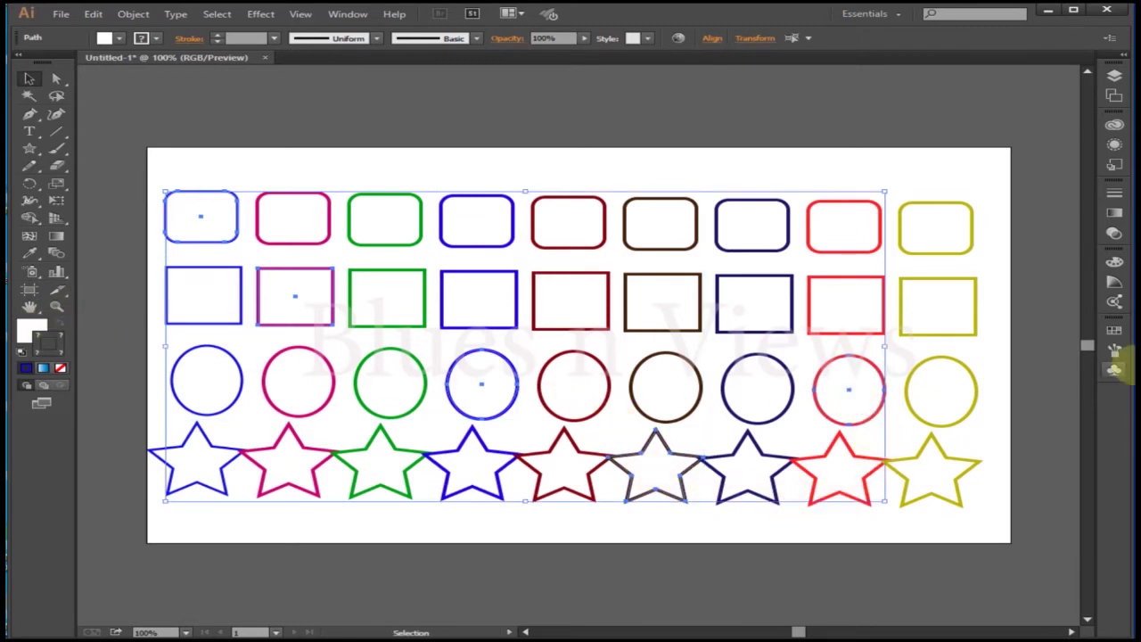
pyautogui.click(1114, 283)
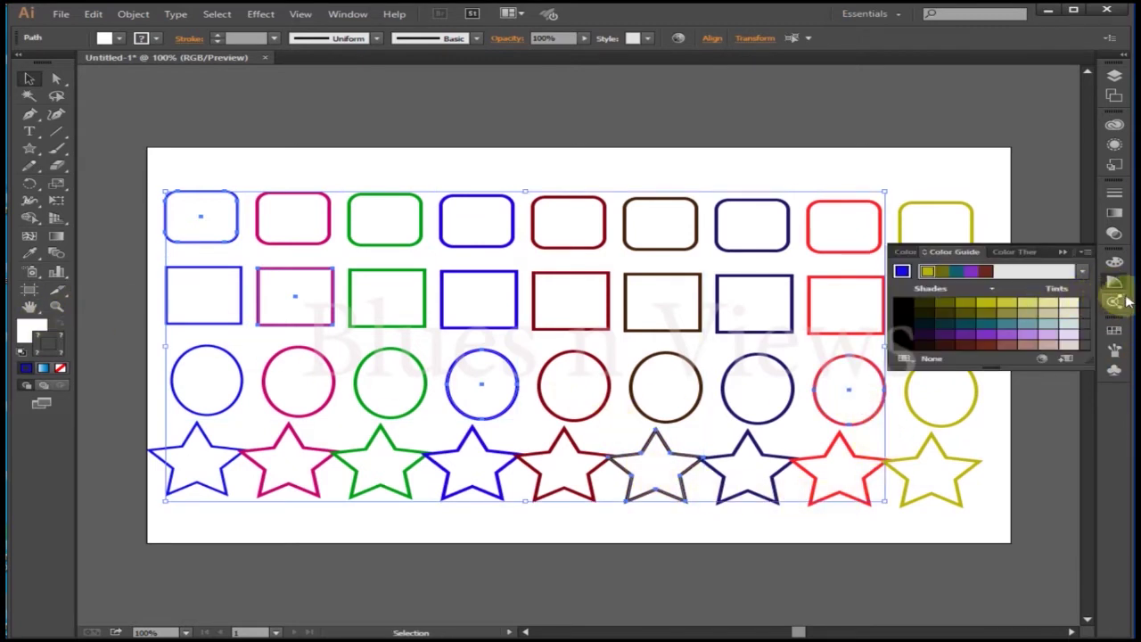
pyautogui.click(1114, 261)
pyautogui.click(1027, 359)
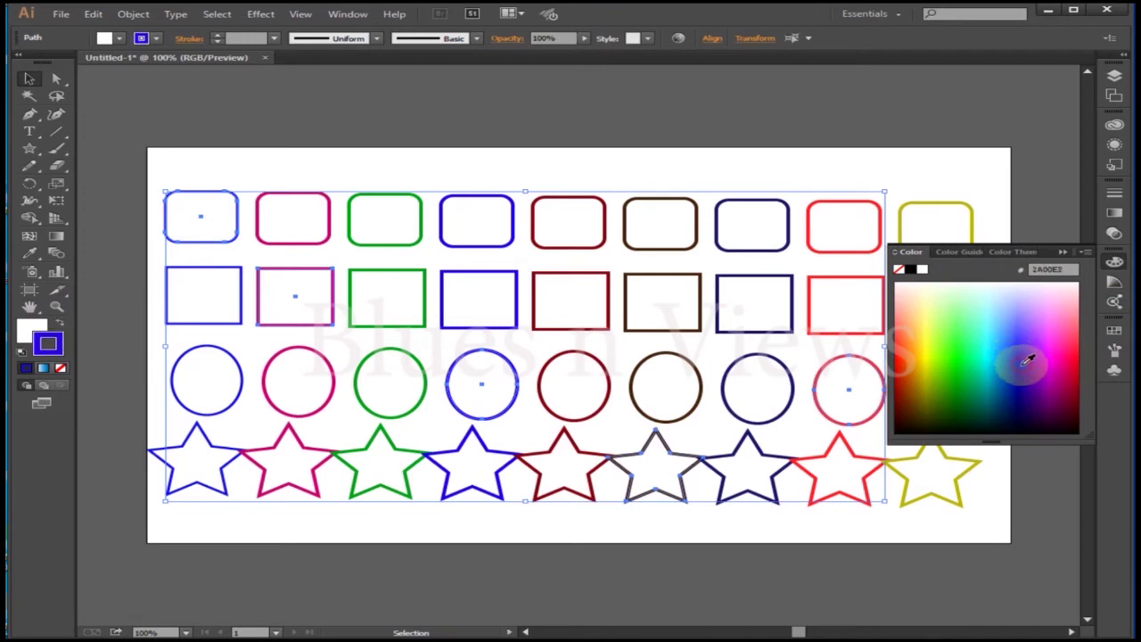
# - Fill those four shapes with pink-red, keeping their outlines
pyautogui.click(29, 330)
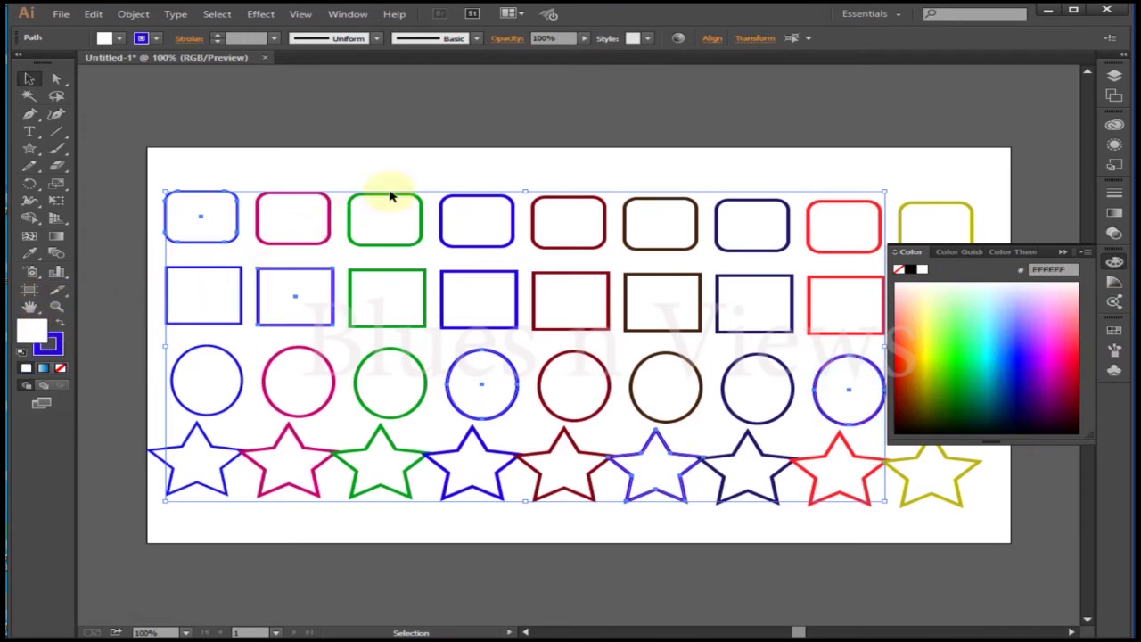
pyautogui.click(449, 178)
pyautogui.click(505, 207)
pyautogui.click(30, 328)
pyautogui.click(1027, 370)
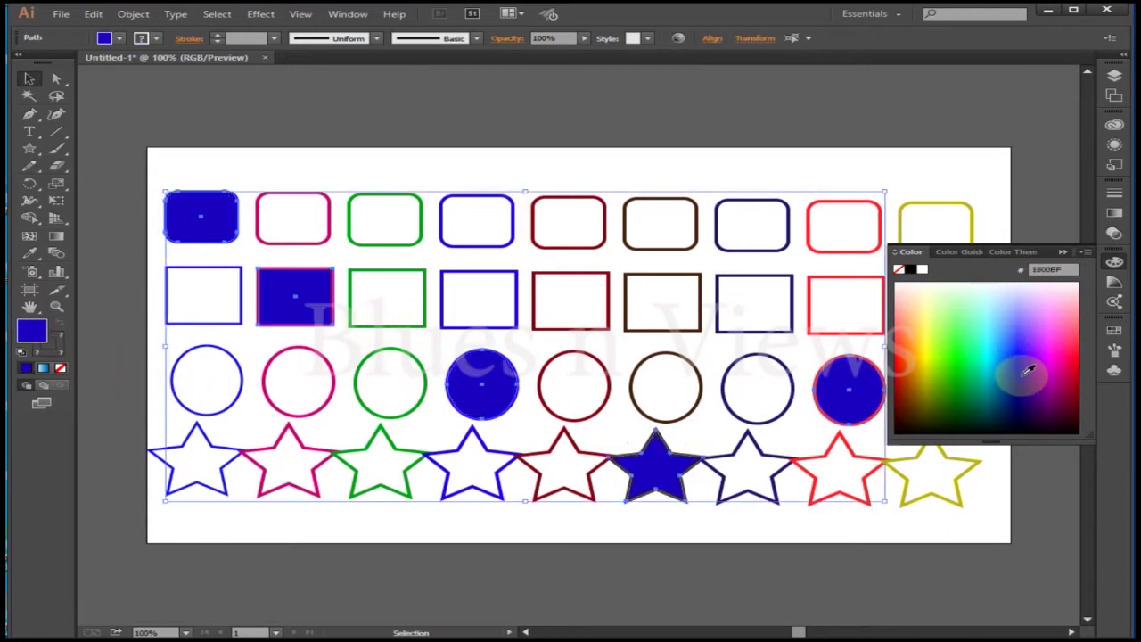
pyautogui.click(1073, 354)
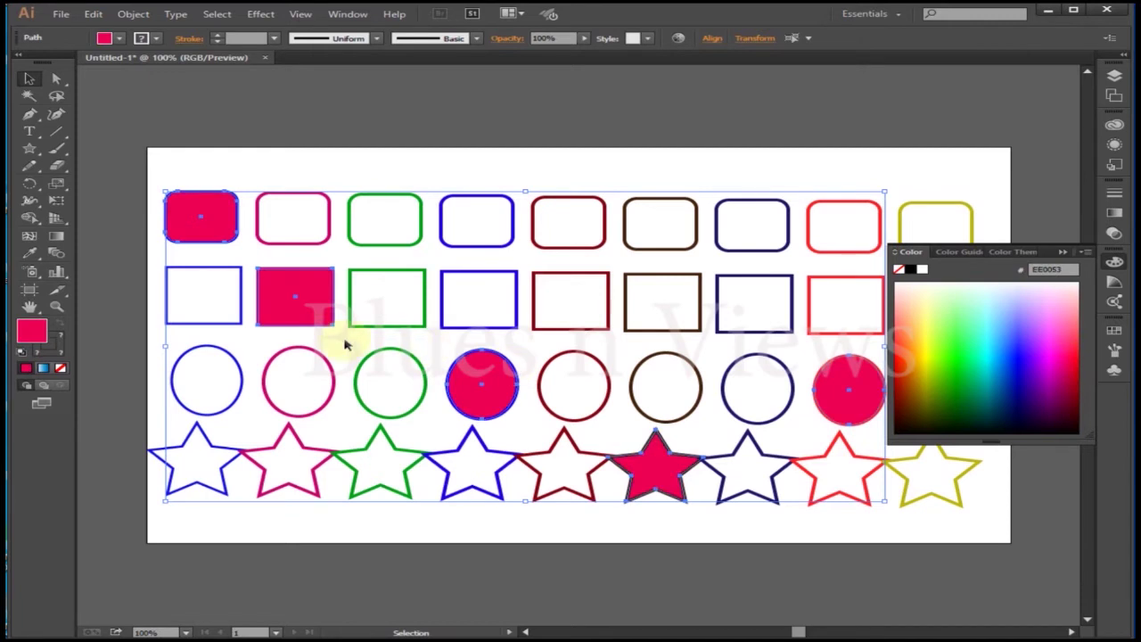
pyautogui.click(284, 177)
# - Fill the pink rounded rectangle, first square, pink circle and green star dark navy
pyautogui.click(303, 196)
pyautogui.keyDown('shift'); pyautogui.click(211, 281); pyautogui.keyUp('shift')
pyautogui.keyDown('shift'); pyautogui.click(307, 379); pyautogui.keyUp('shift')
pyautogui.keyDown('shift'); pyautogui.click(378, 460); pyautogui.keyUp('shift')
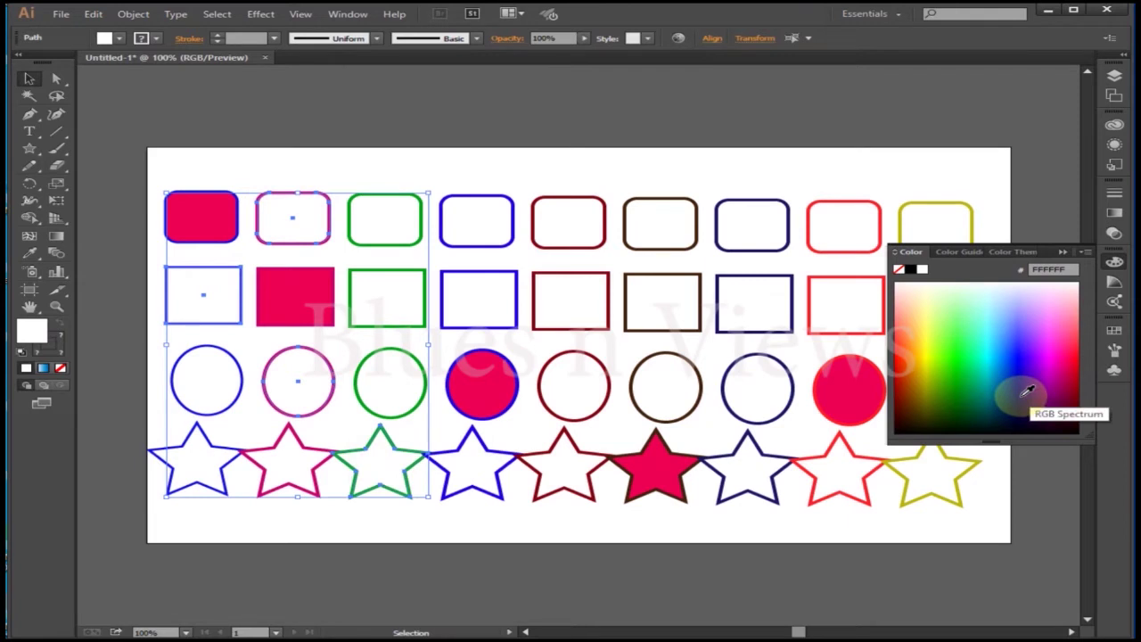
pyautogui.click(1027, 392)
# - Fill the first star, first circle, green square and green rounded rectangle yellow-green
pyautogui.click(181, 482)
pyautogui.keyDown('shift'); pyautogui.click(201, 398); pyautogui.keyUp('shift')
pyautogui.keyDown('shift'); pyautogui.click(383, 306); pyautogui.keyUp('shift')
pyautogui.keyDown('shift'); pyautogui.click(387, 217); pyautogui.keyUp('shift')
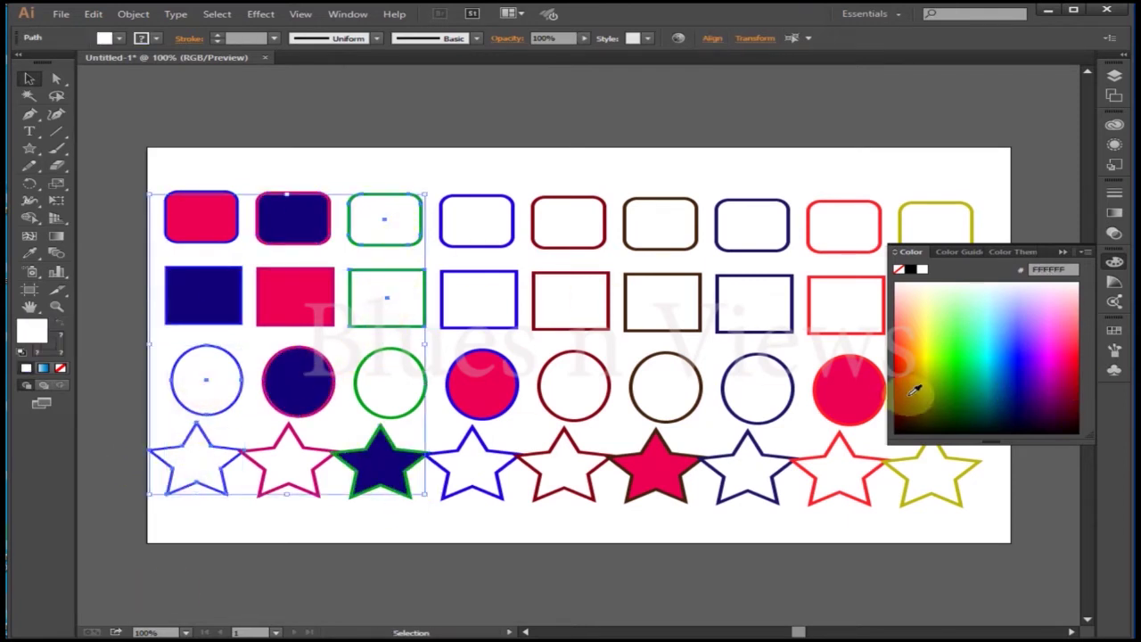
pyautogui.click(935, 350)
# - Fill the dark-red square, blue rounded rectangle, brown circle and red star bright green
pyautogui.click(484, 239)
pyautogui.keyDown('shift'); pyautogui.click(548, 228); pyautogui.keyUp('shift')
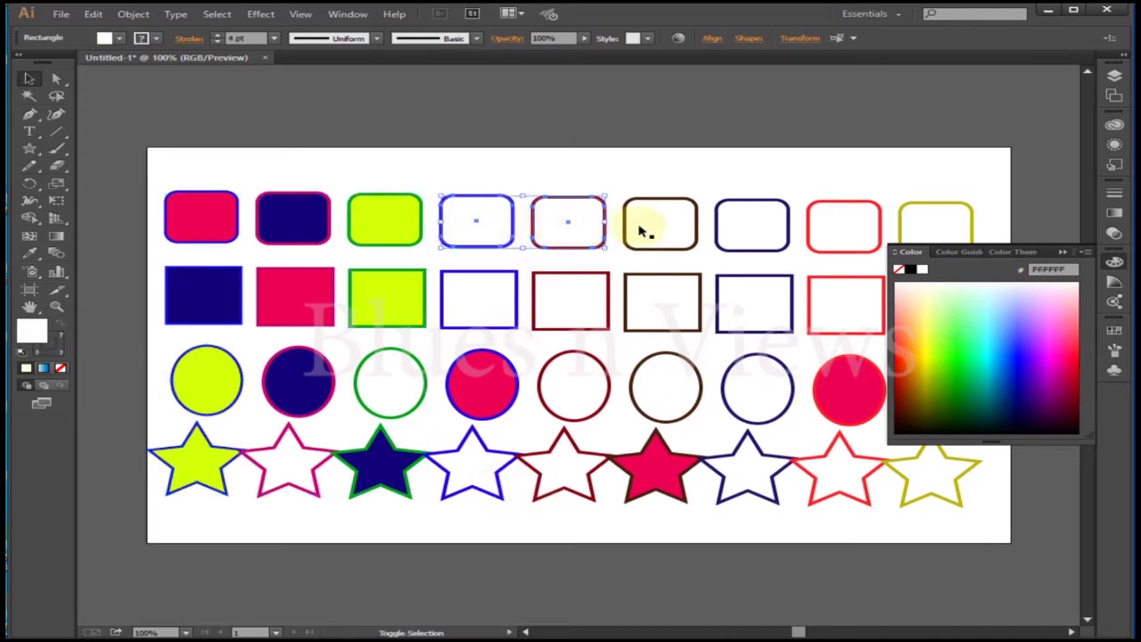
pyautogui.click(568, 299)
pyautogui.keyDown('shift'); pyautogui.click(488, 232); pyautogui.keyUp('shift')
pyautogui.keyDown('shift'); pyautogui.click(651, 388); pyautogui.keyUp('shift')
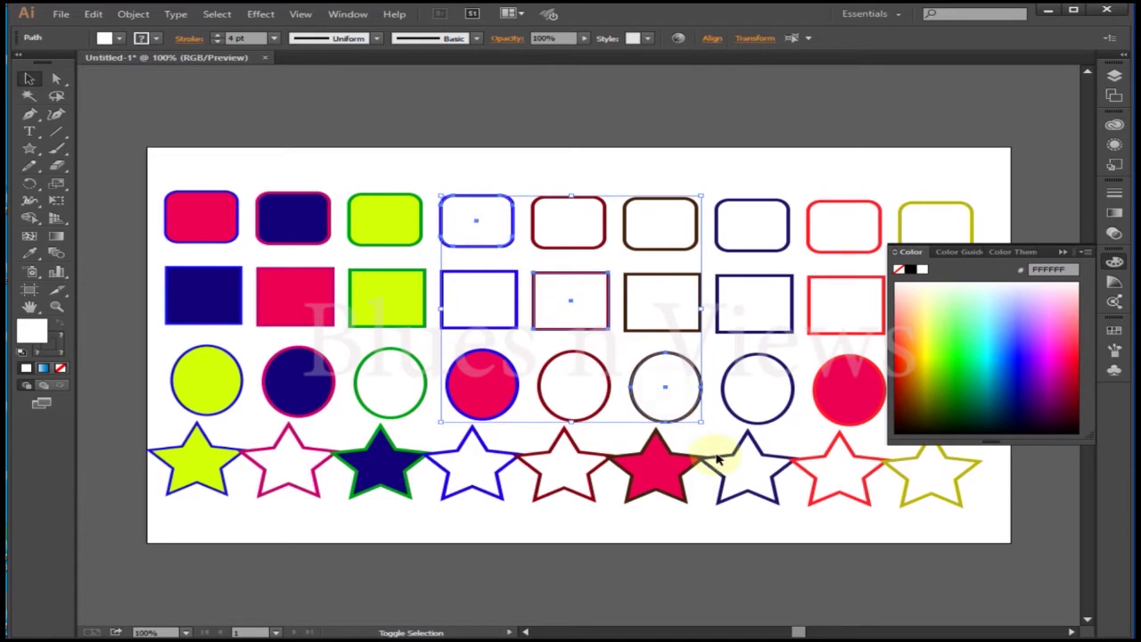
pyautogui.keyDown('shift'); pyautogui.click(847, 482); pyautogui.keyUp('shift')
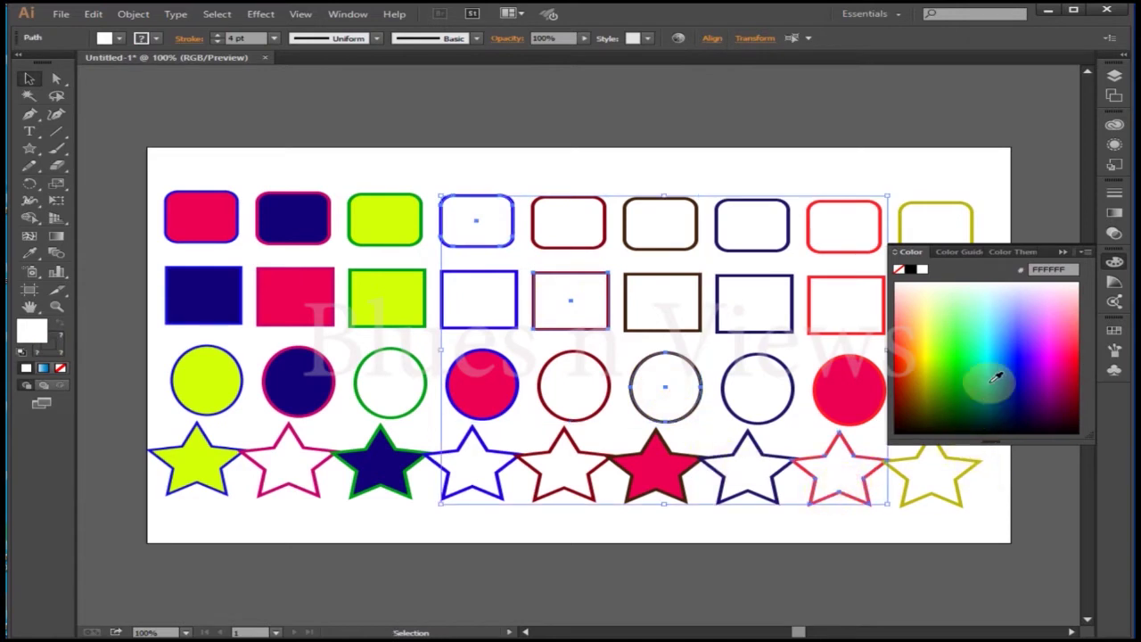
pyautogui.click(947, 359)
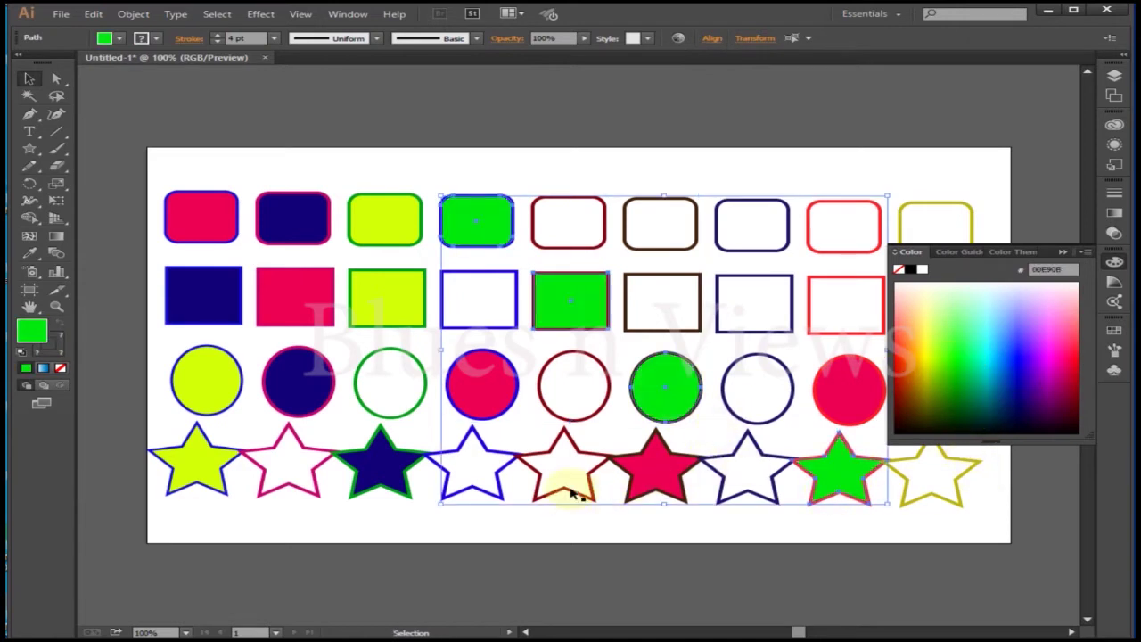
# - Select the white square, green-outlined circle and pink-outlined star
pyautogui.click(477, 322)
pyautogui.keyDown('shift'); pyautogui.click(392, 387); pyautogui.keyUp('shift')
pyautogui.keyDown('shift'); pyautogui.click(296, 464); pyautogui.keyUp('shift')
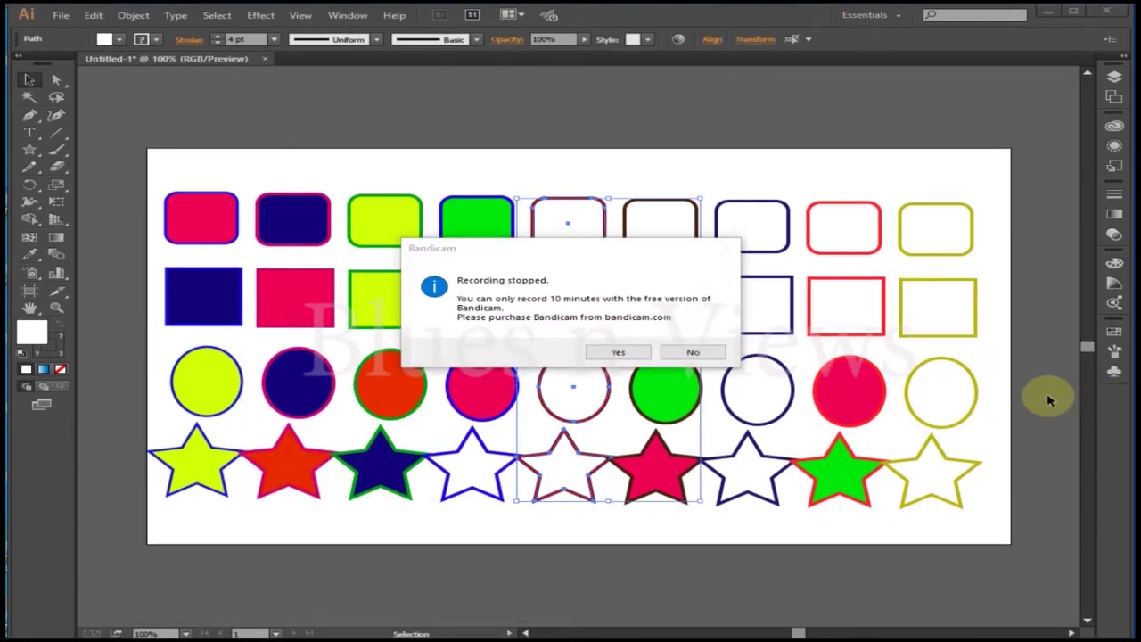
# - Adjust the fill hue of the selected shape in the Color Picker
pyautogui.click(692, 354)
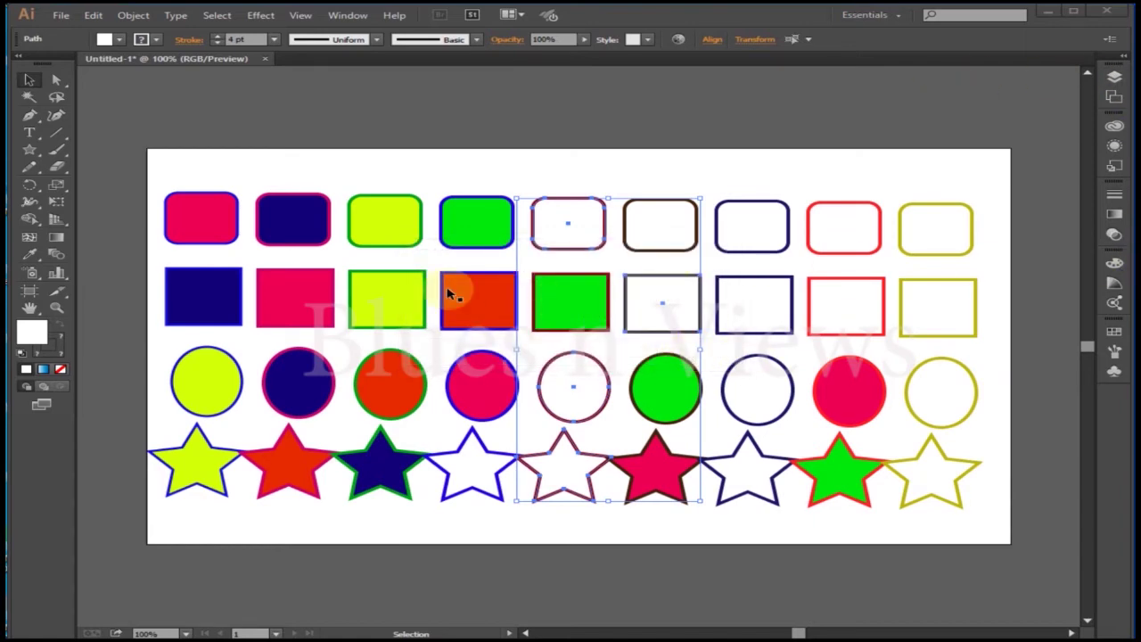
pyautogui.doubleClick(32, 330)
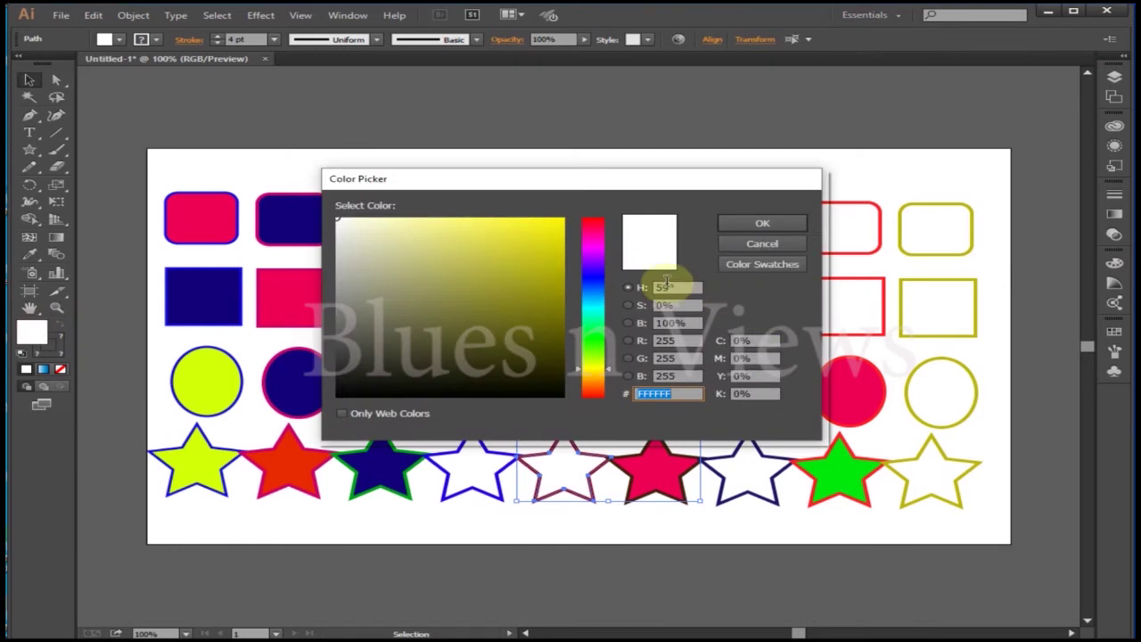
pyautogui.click(596, 285)
pyautogui.click(736, 224)
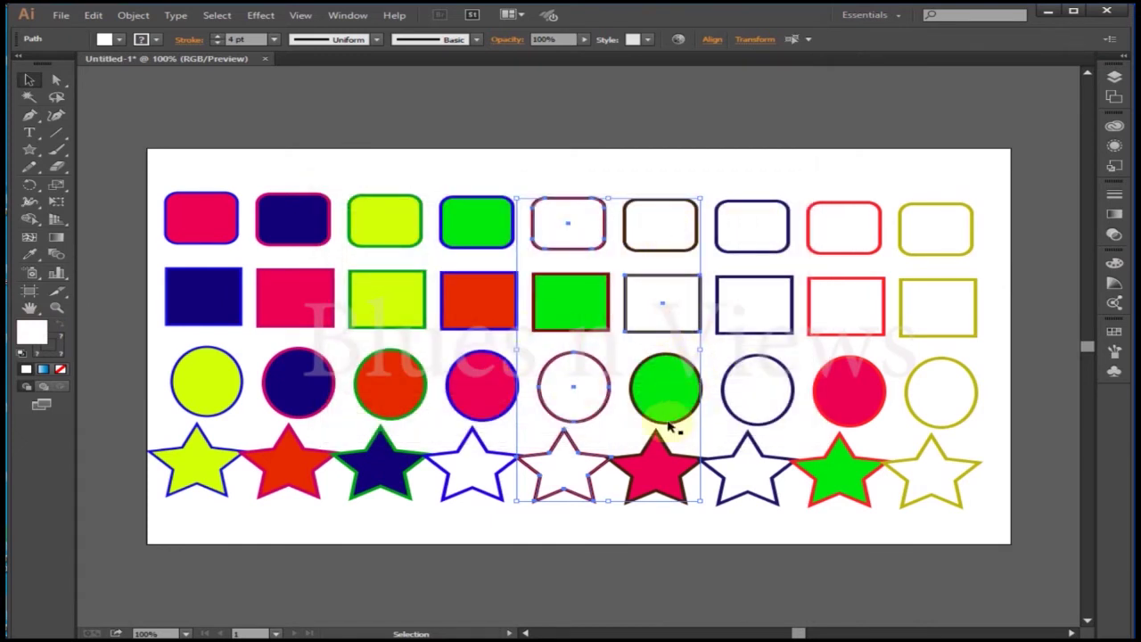
# - Fill the fifth rounded rectangle, sixth square, fifth circle and fifth star saturated blue
pyautogui.click(613, 535)
pyautogui.click(585, 233)
pyautogui.keyDown('shift'); pyautogui.click(655, 229); pyautogui.keyUp('shift')
pyautogui.click(651, 300)
pyautogui.keyDown('shift'); pyautogui.click(580, 229); pyautogui.keyUp('shift')
pyautogui.keyDown('shift'); pyautogui.click(573, 387); pyautogui.keyUp('shift')
pyautogui.keyDown('shift'); pyautogui.click(565, 473); pyautogui.keyUp('shift')
pyautogui.doubleClick(51, 342)
pyautogui.click(593, 275)
pyautogui.click(560, 230)
pyautogui.click(762, 223)
# - Fill the white rounded rectangle, square and circle bright yellow
pyautogui.click(675, 224)
pyautogui.keyDown('shift'); pyautogui.click(733, 286); pyautogui.keyUp('shift')
pyautogui.keyDown('shift'); pyautogui.click(752, 387); pyautogui.keyUp('shift')
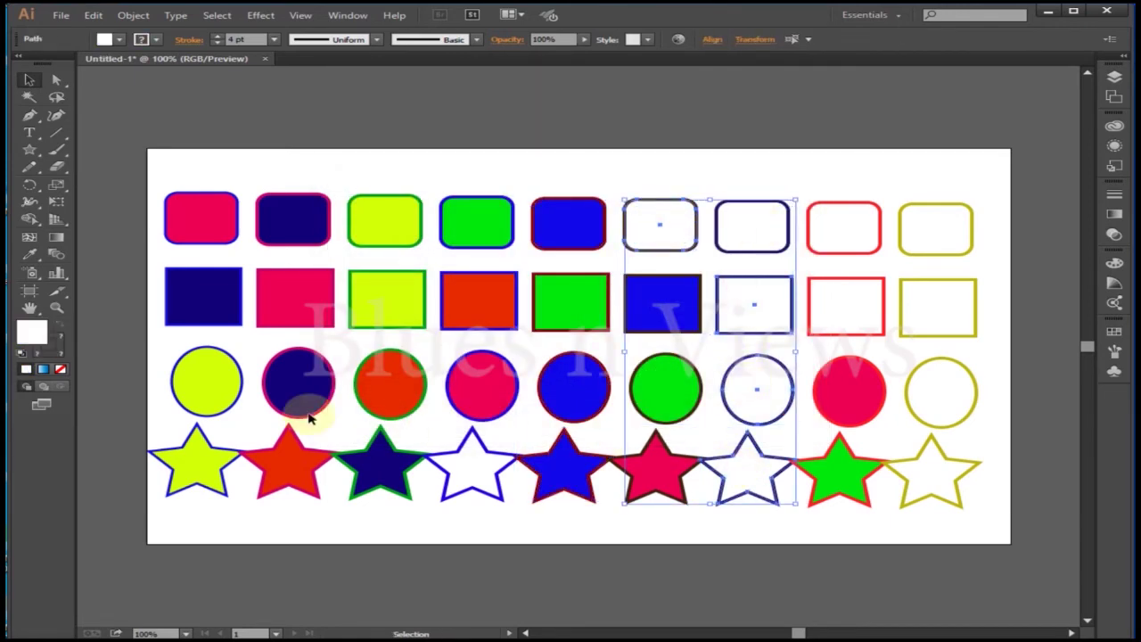
pyautogui.doubleClick(32, 332)
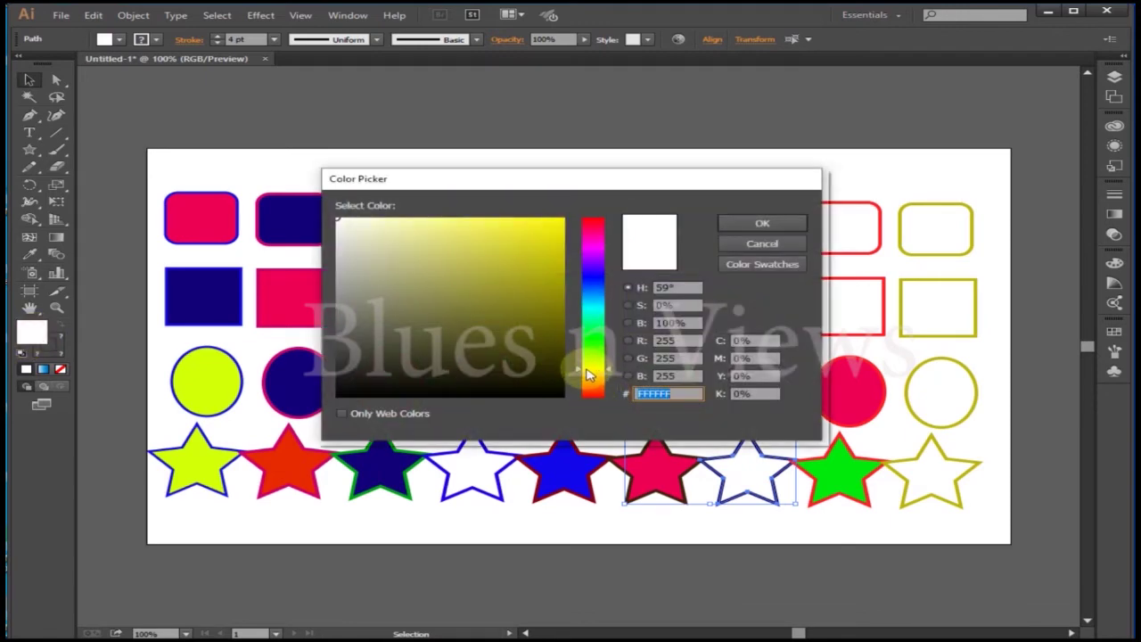
pyautogui.click(560, 221)
pyautogui.click(762, 223)
# - Fill the next rounded rectangle, red-outlined square and yellow-outlined circle blue 3530F2
pyautogui.click(780, 225)
pyautogui.keyDown('shift'); pyautogui.click(847, 297); pyautogui.keyUp('shift')
pyautogui.keyDown('shift'); pyautogui.click(942, 367); pyautogui.keyUp('shift')
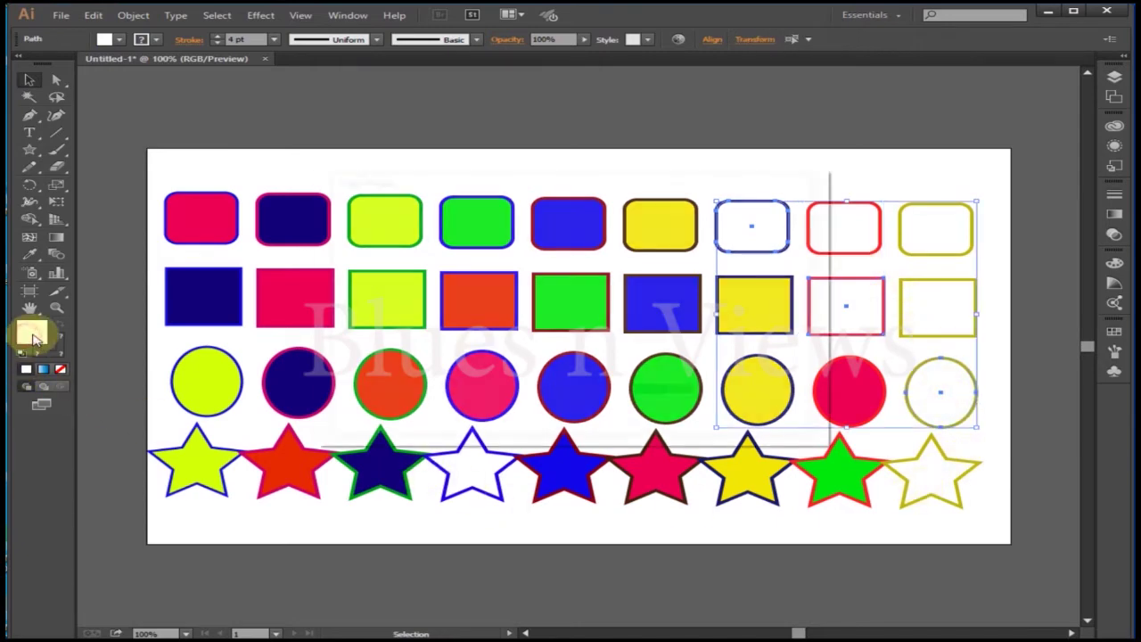
pyautogui.doubleClick(31, 332)
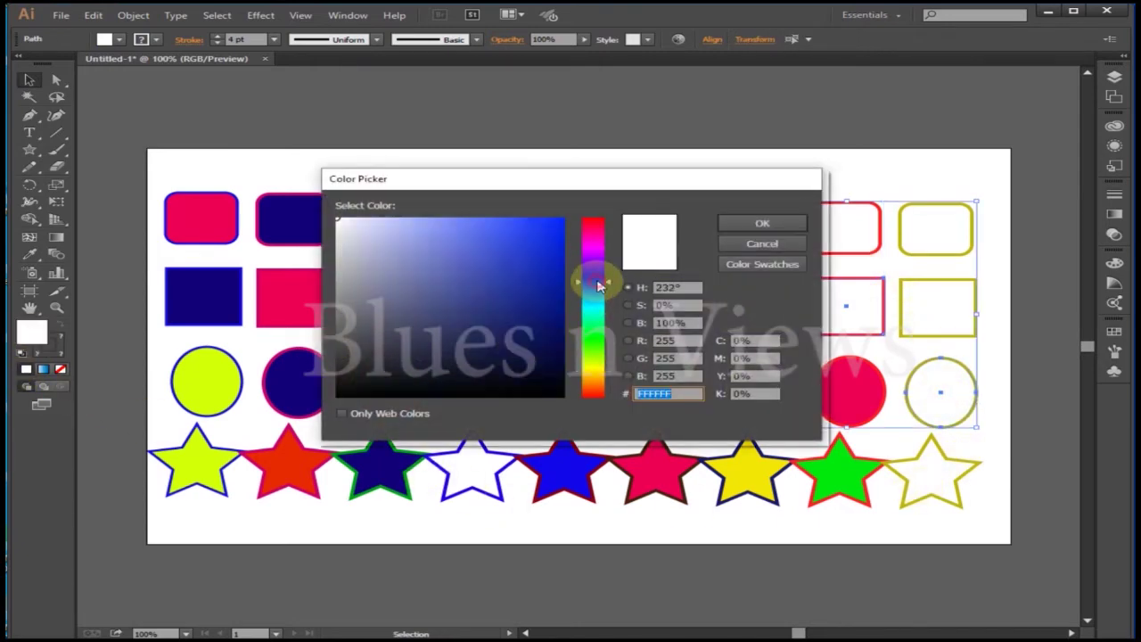
pyautogui.click(777, 224)
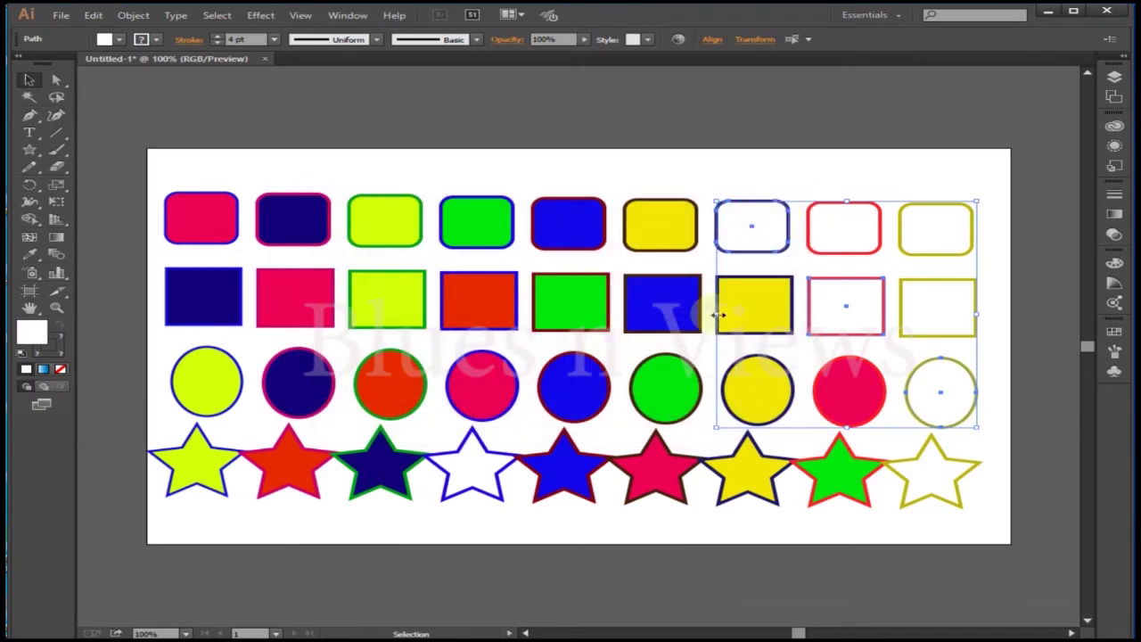
pyautogui.doubleClick(32, 331)
pyautogui.click(592, 267)
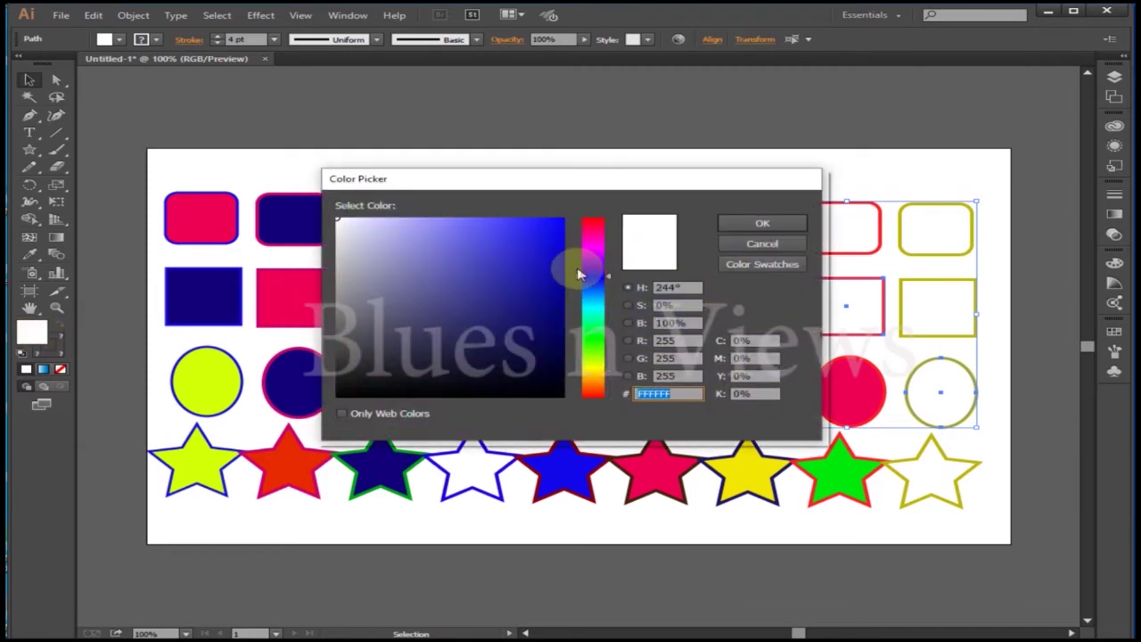
pyautogui.moveTo(553, 229)
pyautogui.mouseDown()
pyautogui.moveTo(509, 222)
pyautogui.moveTo(520, 225)
pyautogui.mouseUp()
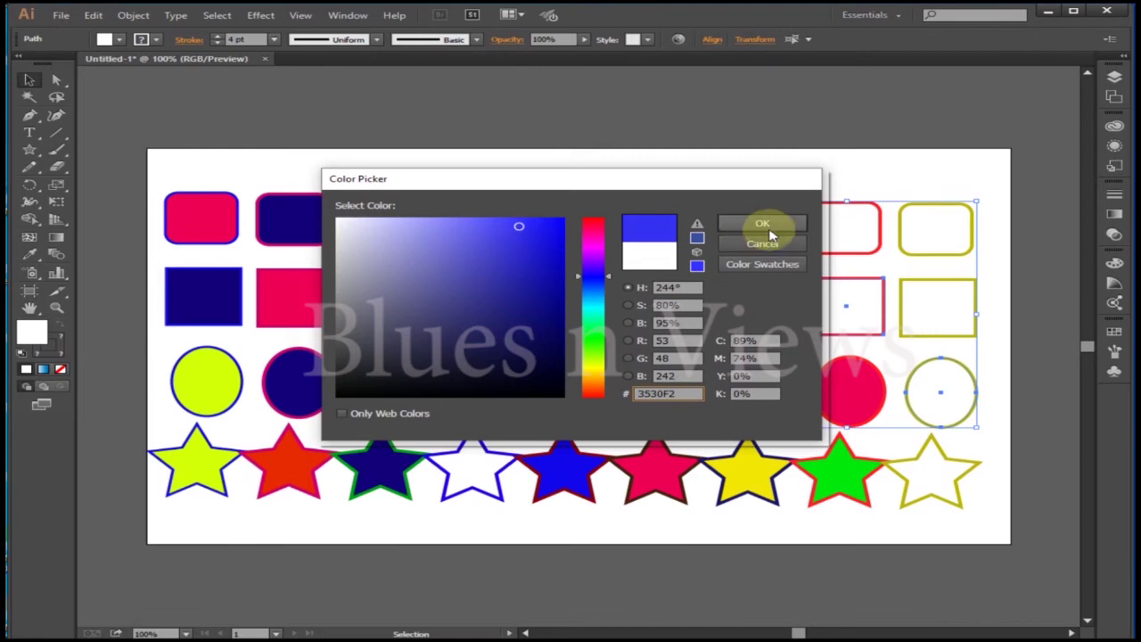
pyautogui.click(764, 224)
# - Fill the white rounded rectangle and the white square at right pure red
pyautogui.click(862, 235)
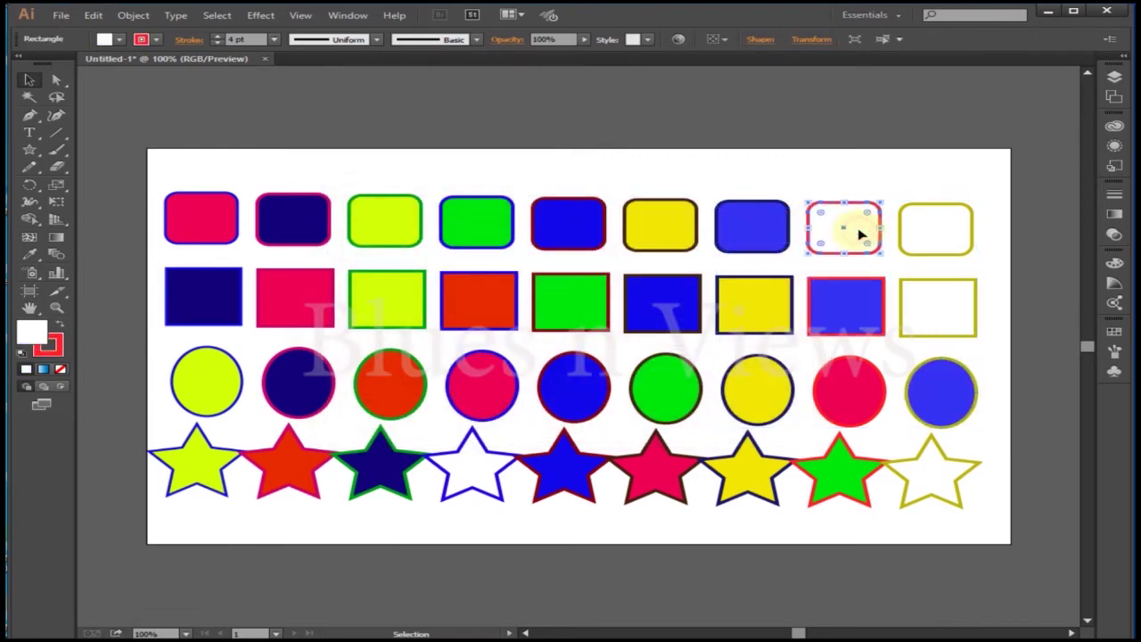
pyautogui.keyDown('shift'); pyautogui.click(927, 303); pyautogui.keyUp('shift')
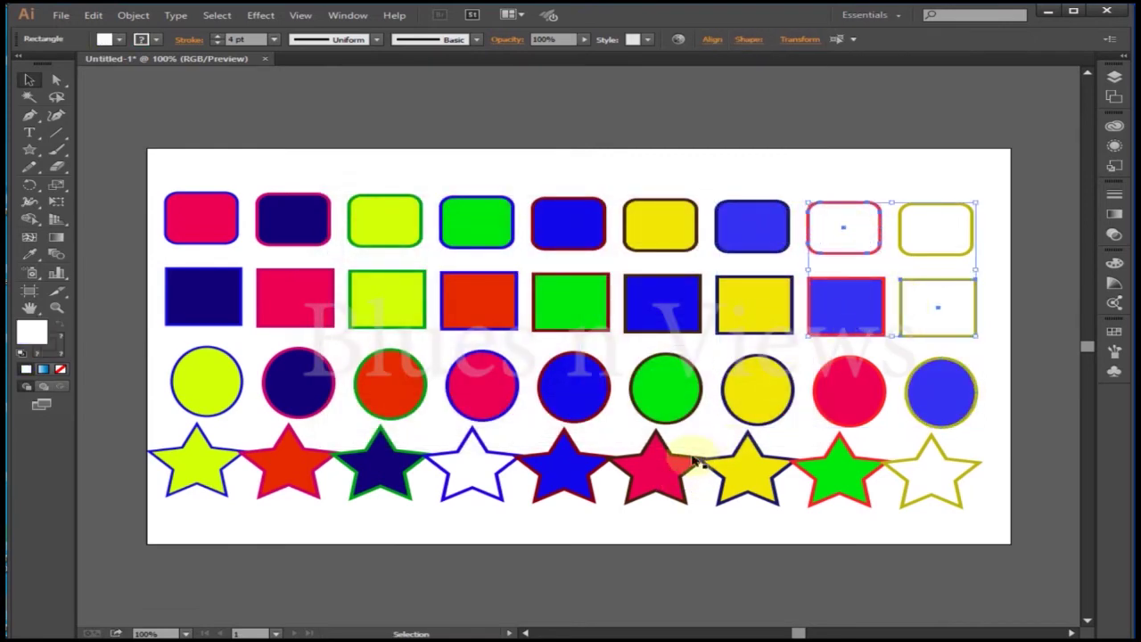
pyautogui.doubleClick(32, 332)
pyautogui.click(593, 394)
pyautogui.click(553, 224)
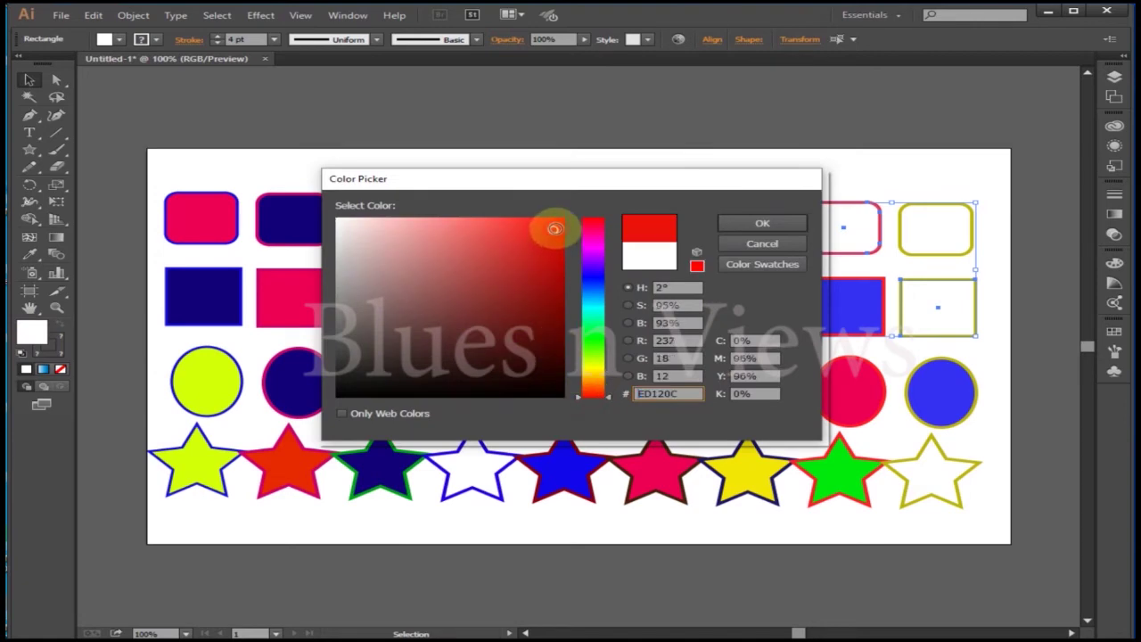
pyautogui.click(760, 224)
# - Fill the last rounded rectangle and both remaining white stars bright green
pyautogui.click(946, 229)
pyautogui.keyDown('shift'); pyautogui.click(936, 470); pyautogui.keyUp('shift')
pyautogui.keyDown('shift'); pyautogui.click(474, 473); pyautogui.keyUp('shift')
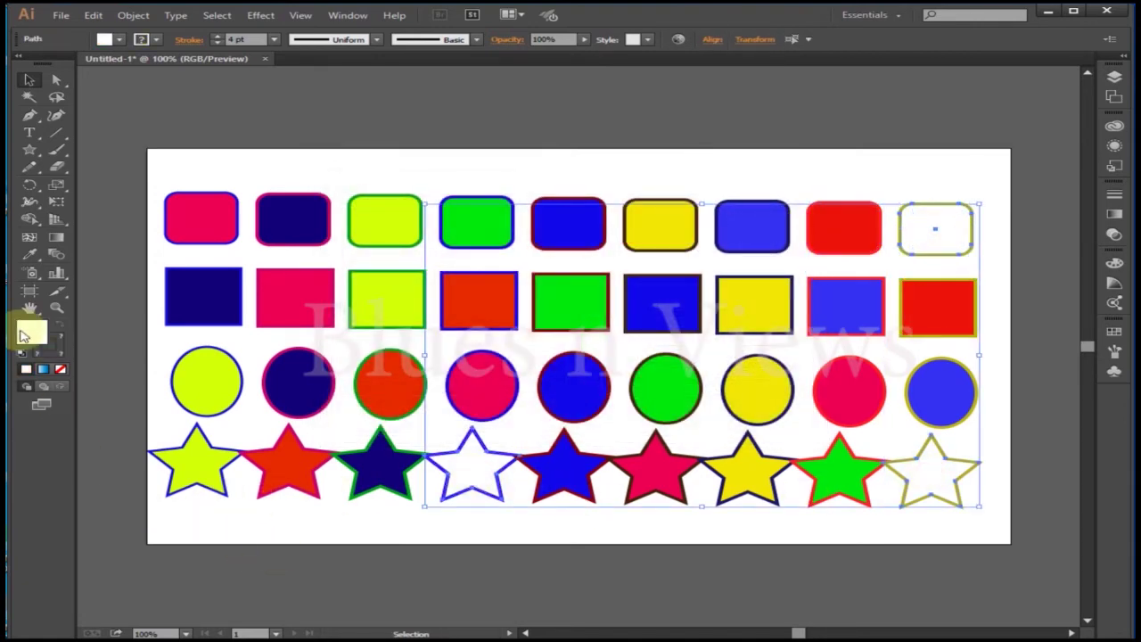
pyautogui.doubleClick(29, 332)
pyautogui.click(593, 342)
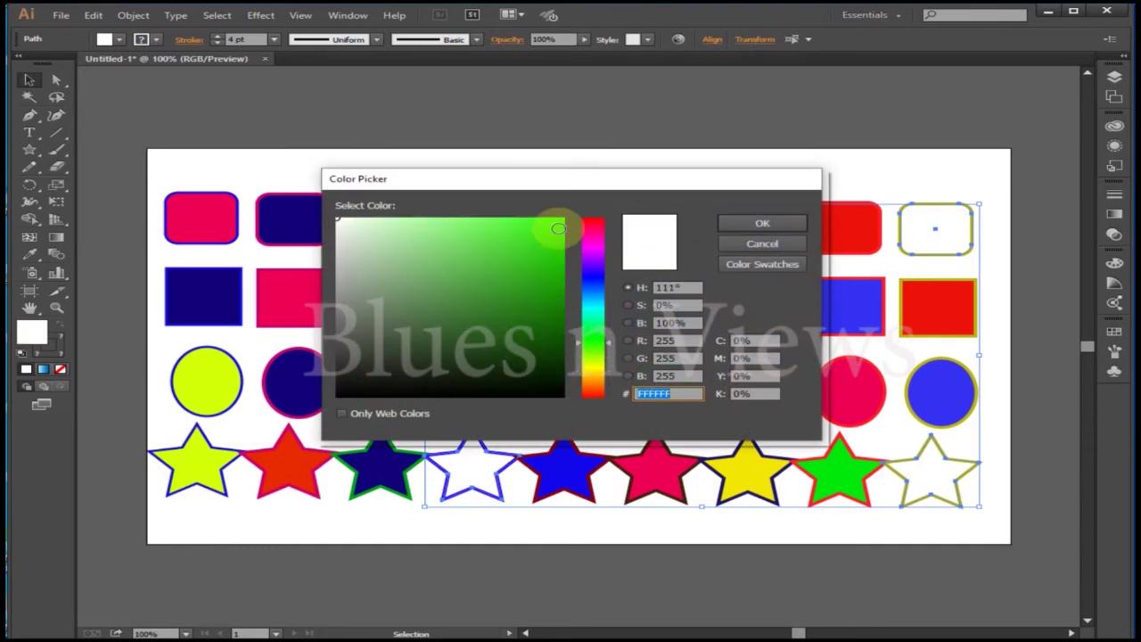
pyautogui.click(558, 229)
pyautogui.click(749, 223)
pyautogui.click(949, 586)
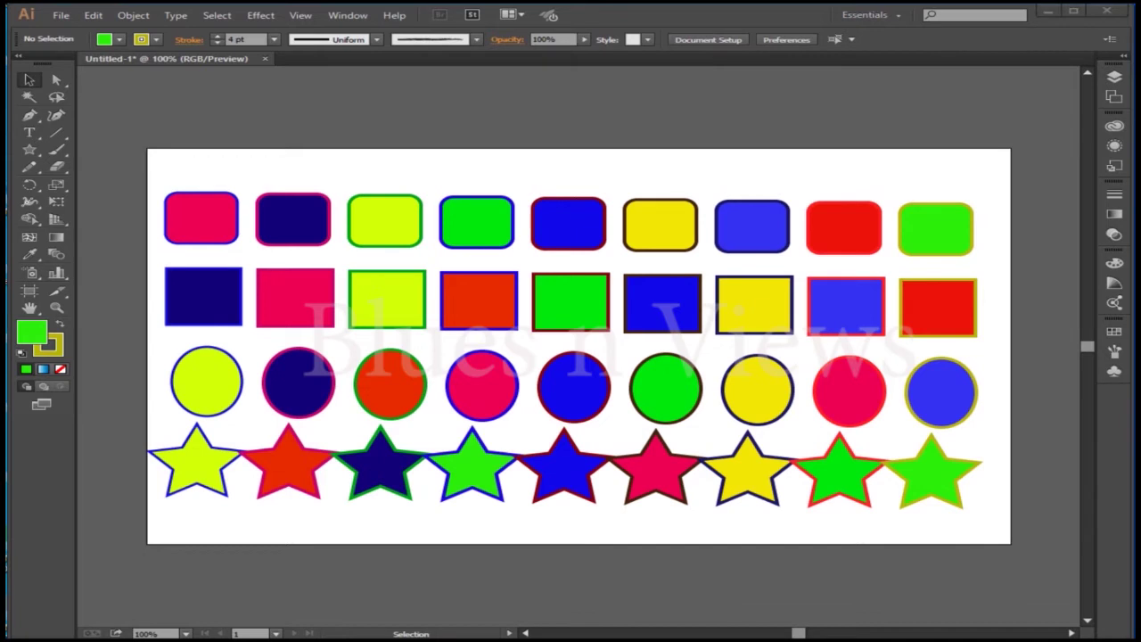
pyautogui.click(201, 231)
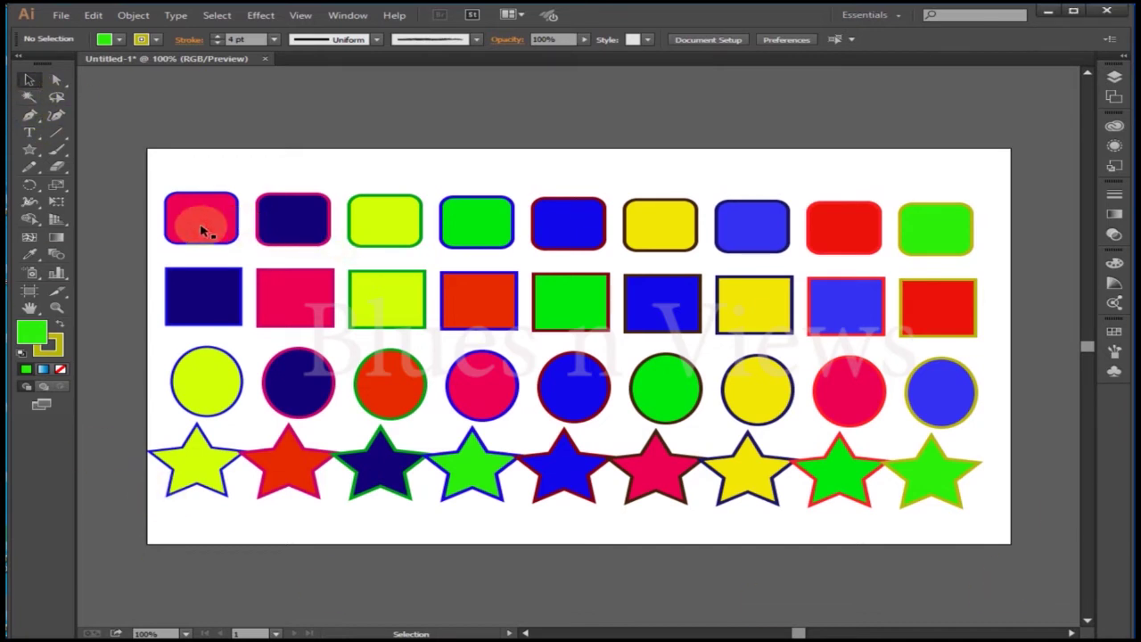
# - Test Swap Fill and Stroke on the pink top-left rounded rectangle, then revert it
pyautogui.click(293, 306)
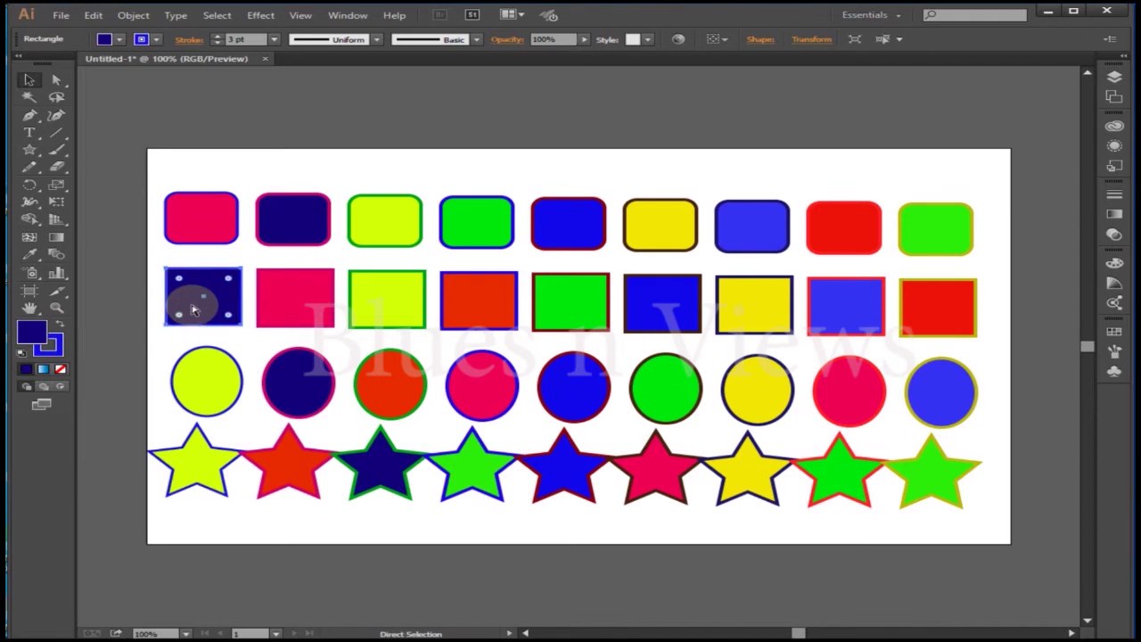
pyautogui.click(212, 224)
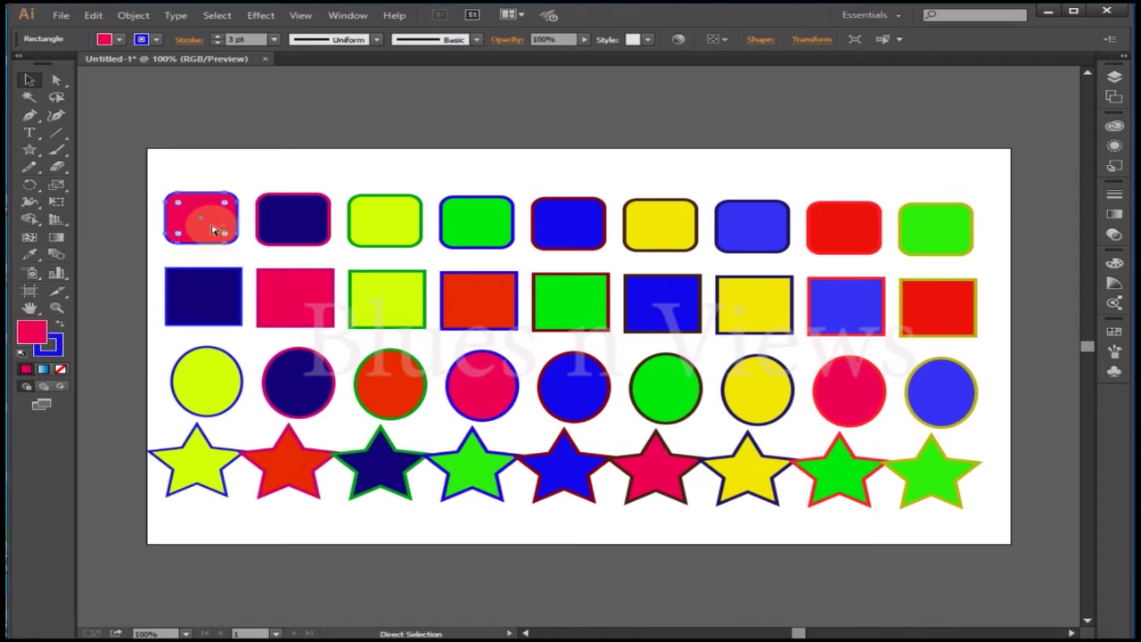
pyautogui.click(61, 324)
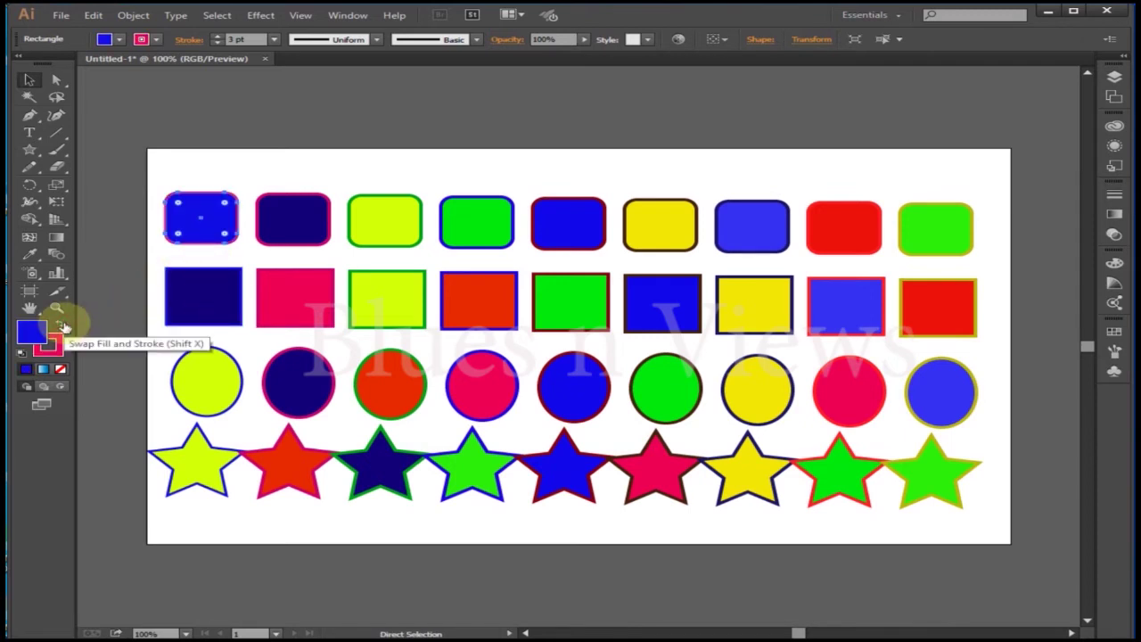
pyautogui.click(61, 325)
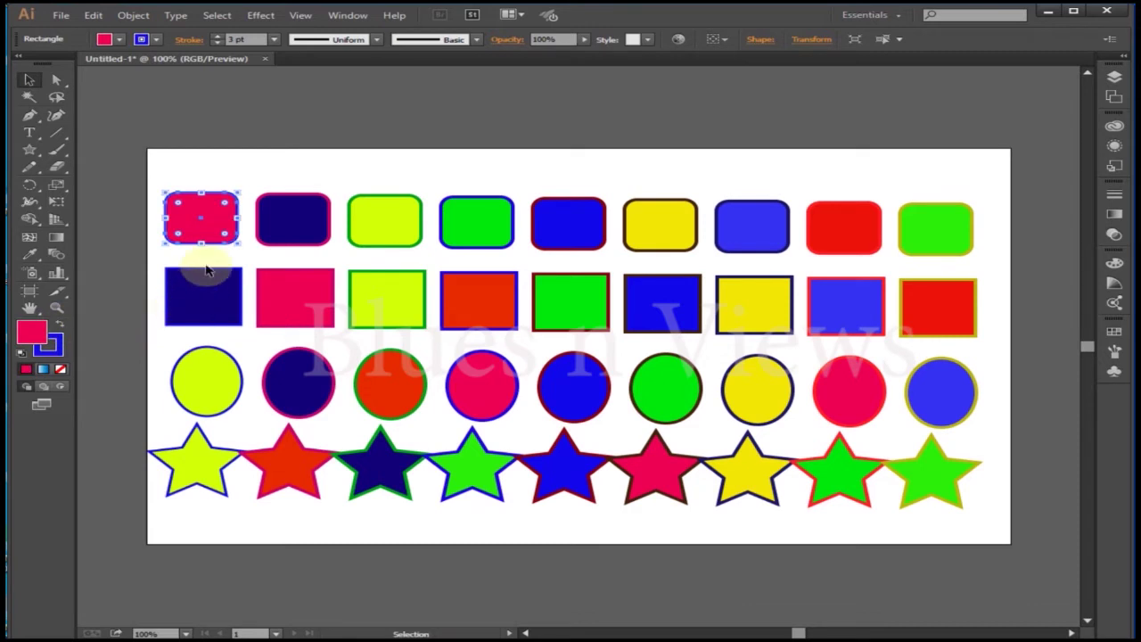
# - Swap the first circle and star to blue fill with yellow outlines
pyautogui.click(203, 382)
pyautogui.keyDown('shift'); pyautogui.click(210, 471); pyautogui.keyUp('shift')
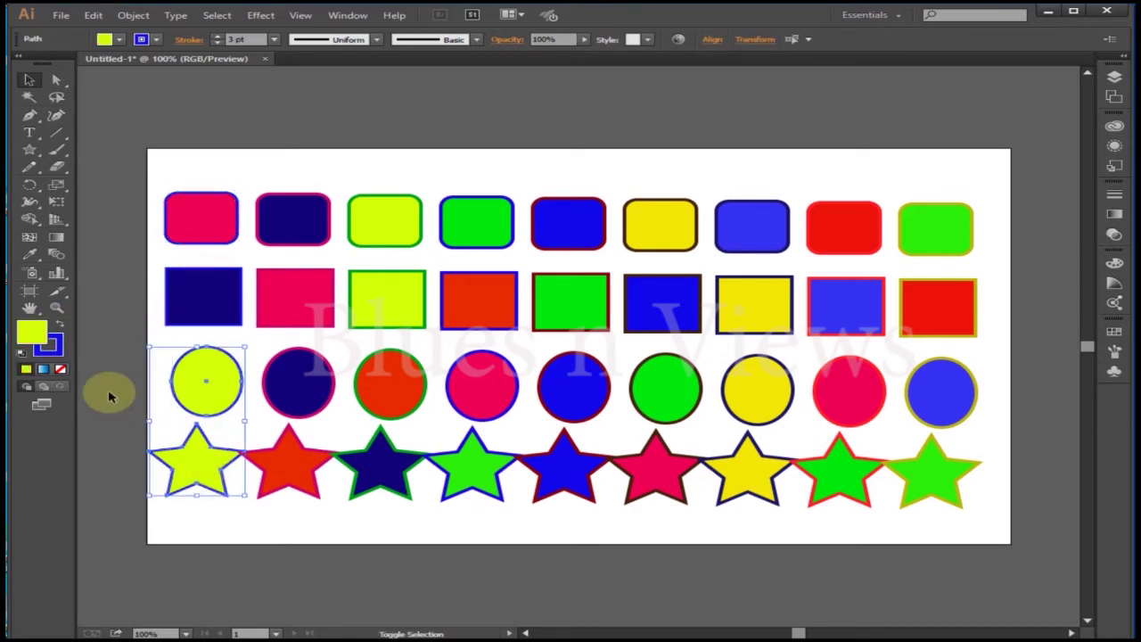
pyautogui.click(63, 324)
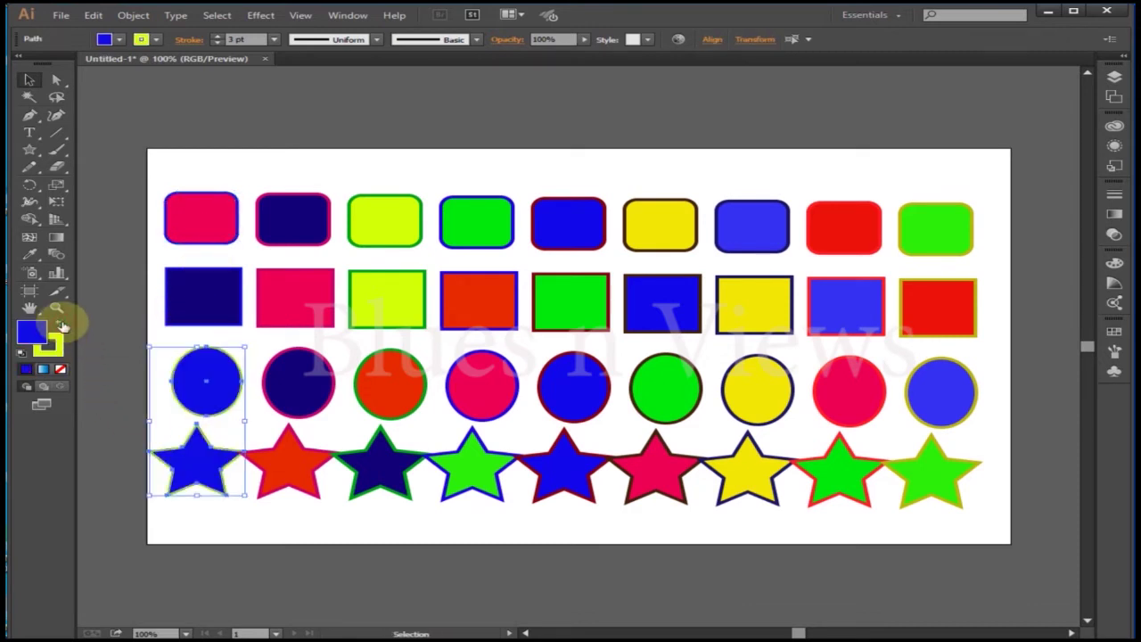
pyautogui.click(62, 325)
pyautogui.click(62, 324)
# - Select and deselect the orange star, orange circle and pink square in column two
pyautogui.click(291, 463)
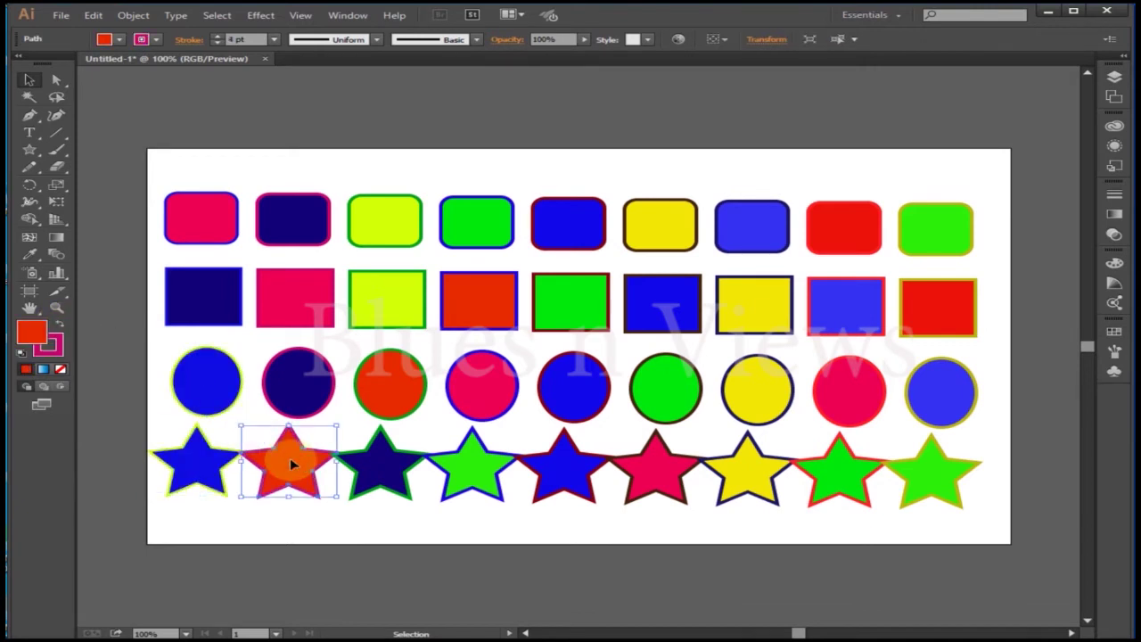
pyautogui.keyDown('shift'); pyautogui.click(392, 401); pyautogui.keyUp('shift')
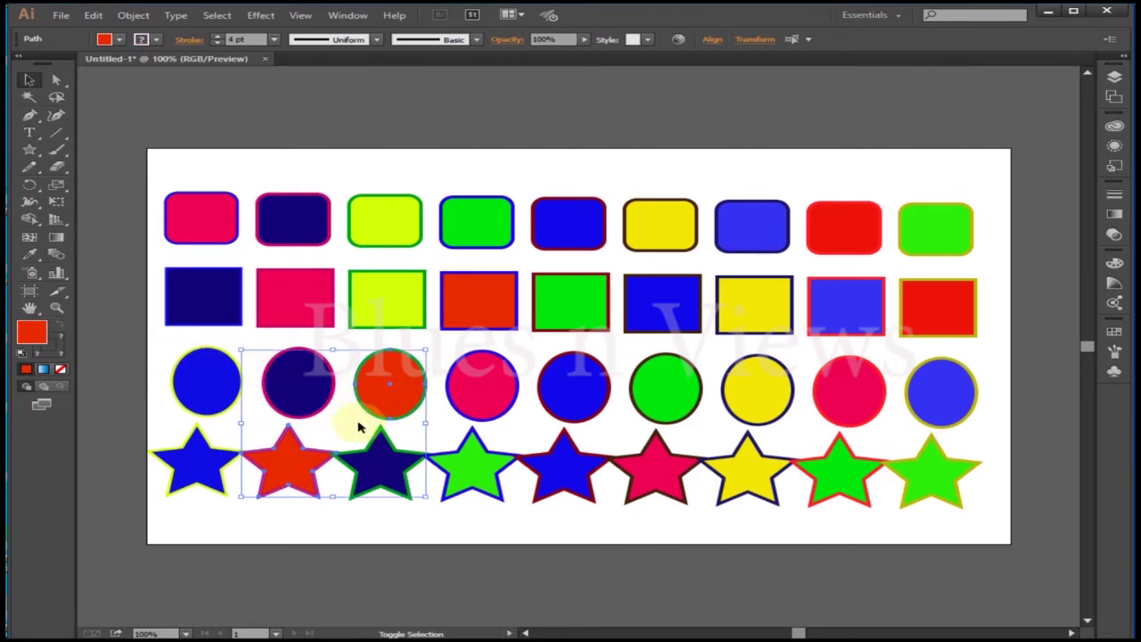
pyautogui.click(367, 544)
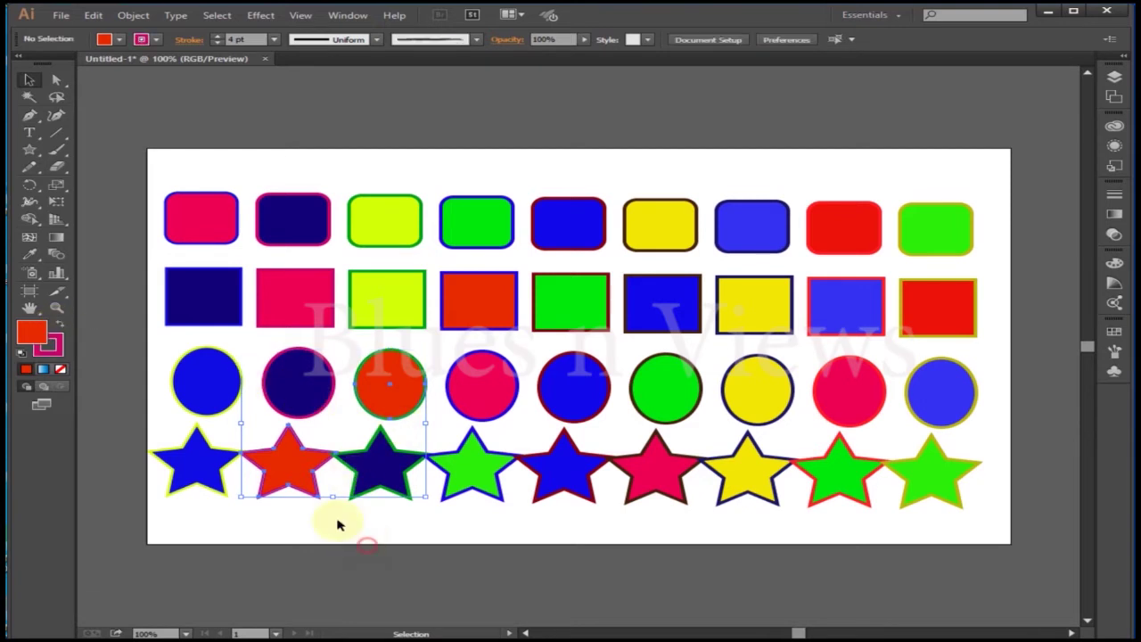
pyautogui.click(288, 309)
pyautogui.keyDown('shift'); pyautogui.click(301, 464); pyautogui.keyUp('shift')
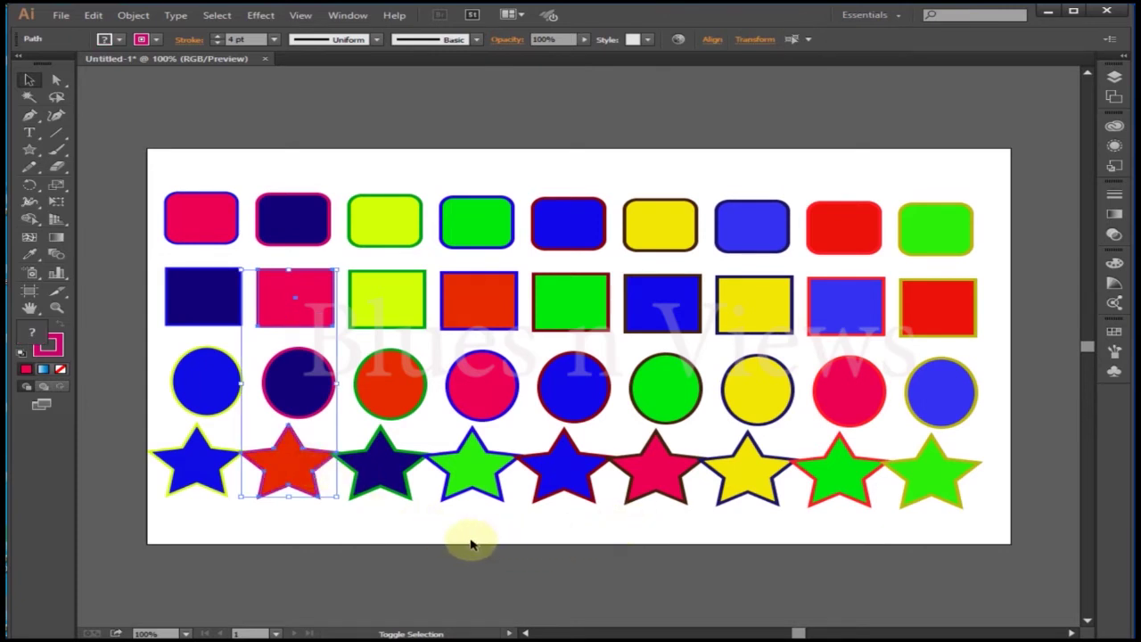
pyautogui.click(253, 536)
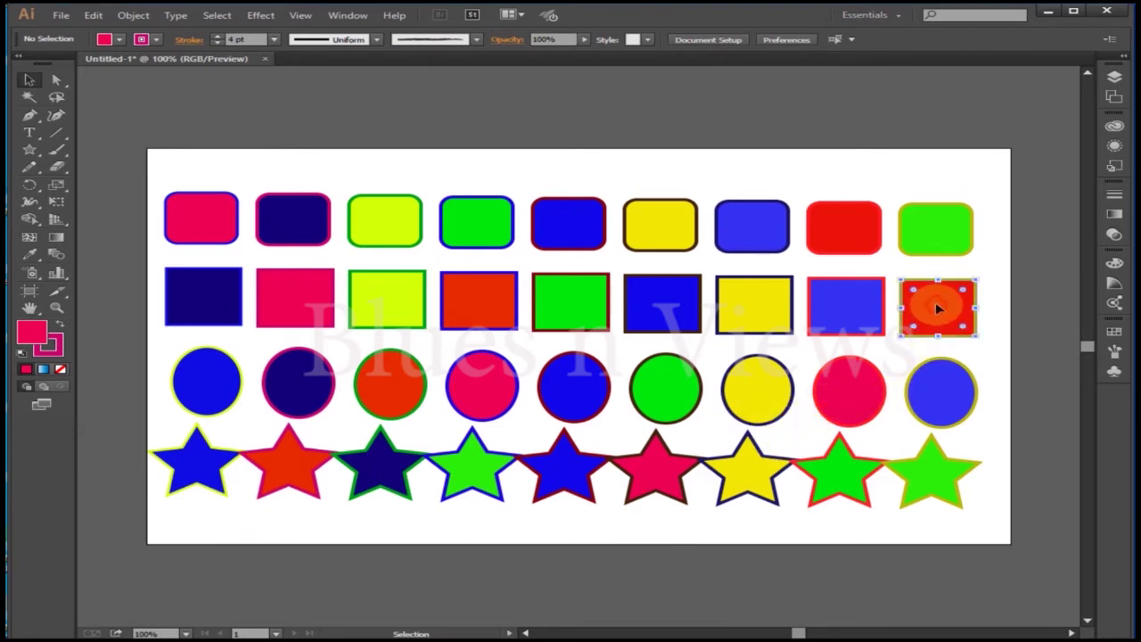
# - Test the fill/stroke swap on the red square, blue square and green circle, reverting each
pyautogui.click(938, 307)
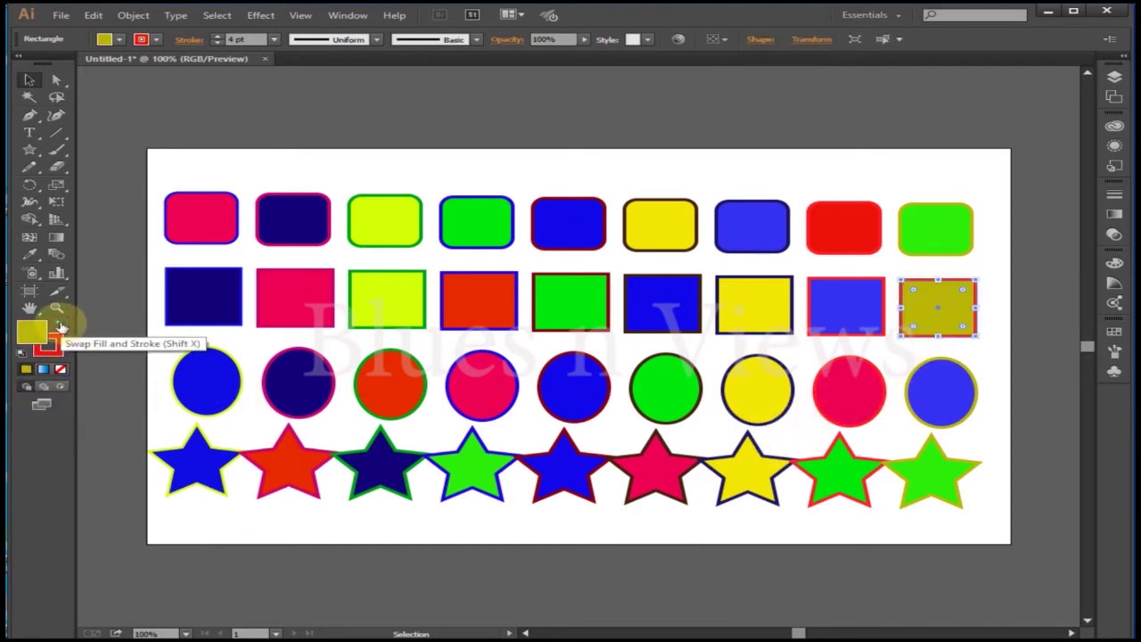
pyautogui.click(58, 327)
pyautogui.click(849, 315)
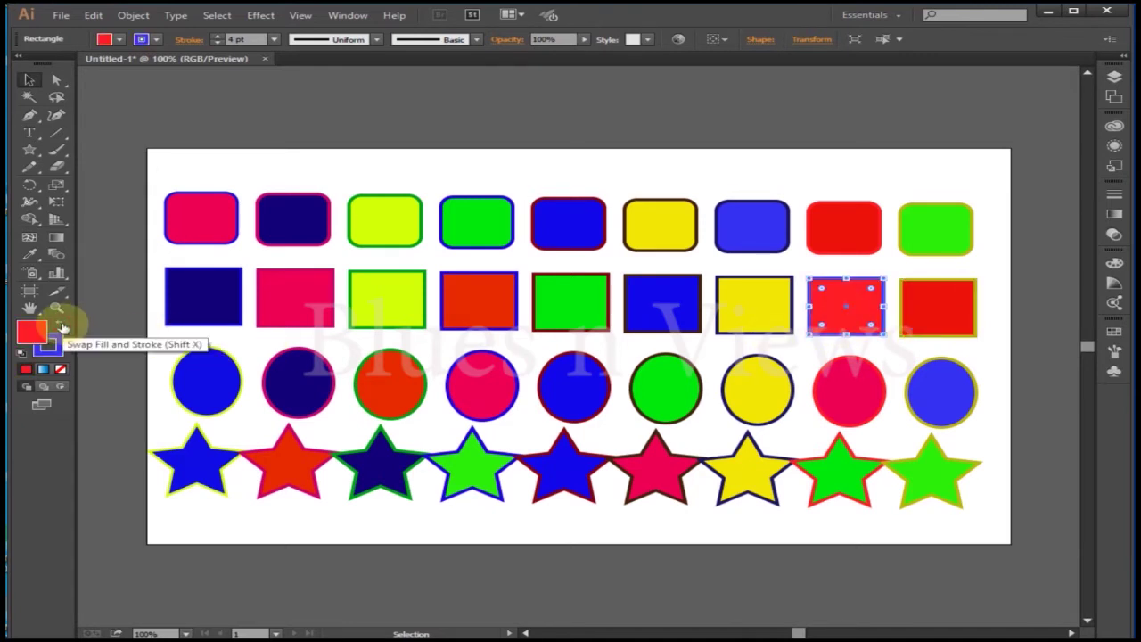
pyautogui.click(59, 328)
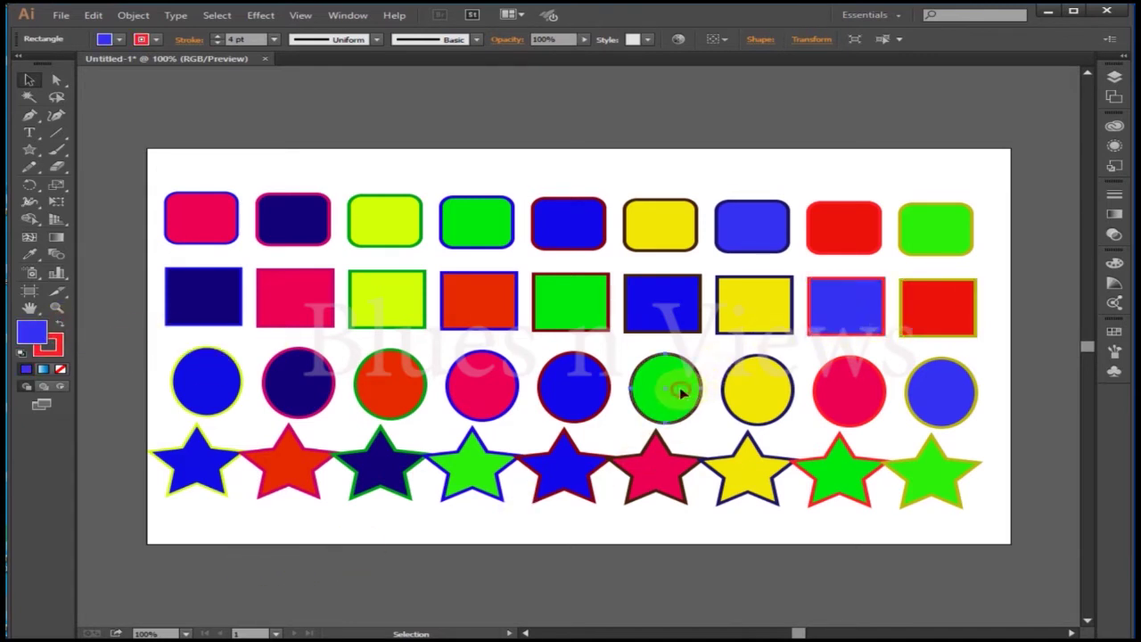
pyautogui.click(681, 392)
pyautogui.click(60, 325)
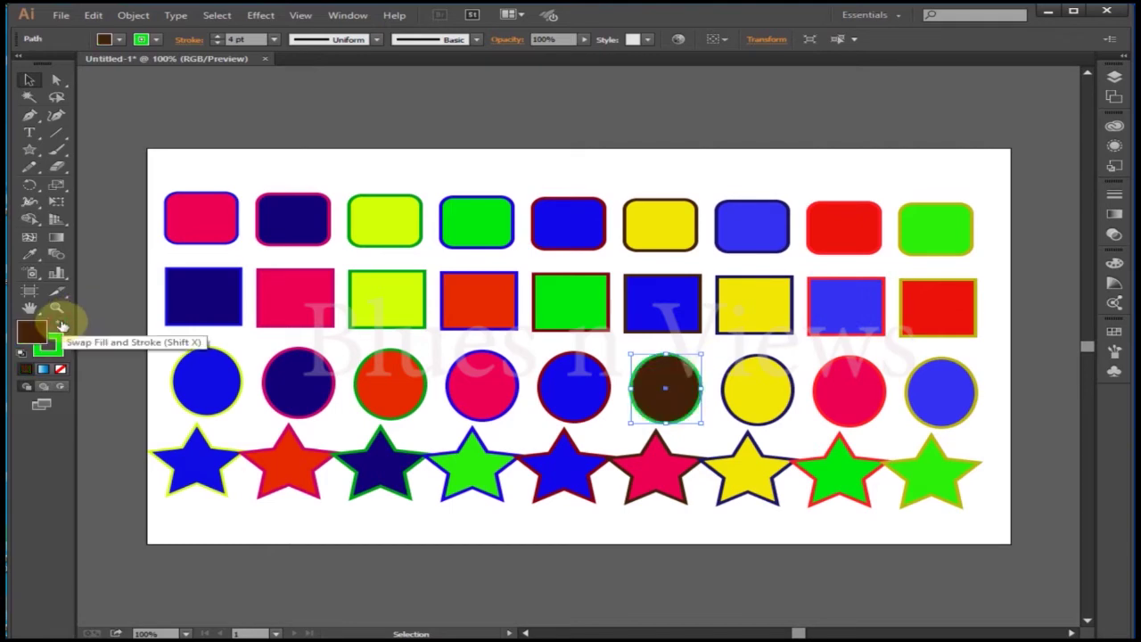
pyautogui.click(62, 326)
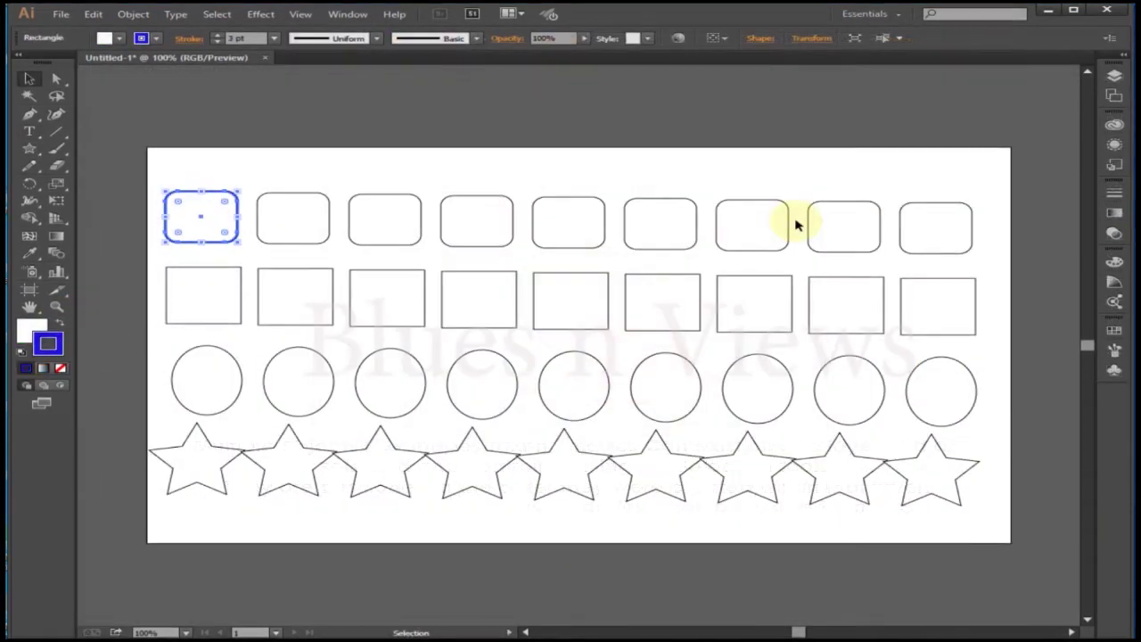
# - Fill the first outlined rounded rectangle a strong red
pyautogui.click(283, 181)
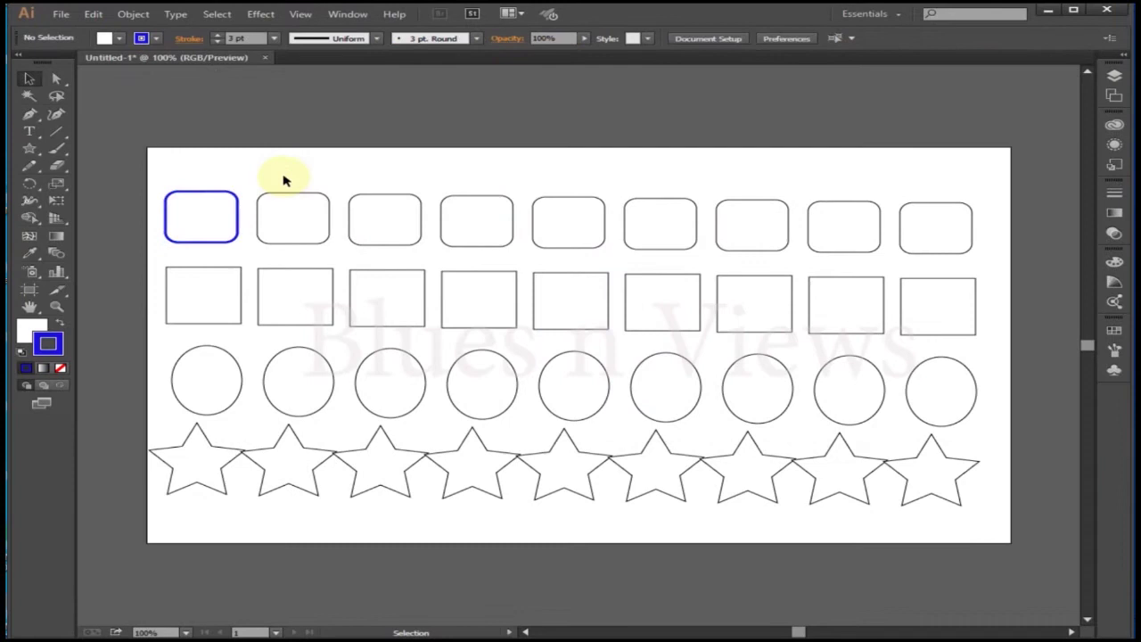
pyautogui.click(217, 239)
pyautogui.doubleClick(32, 330)
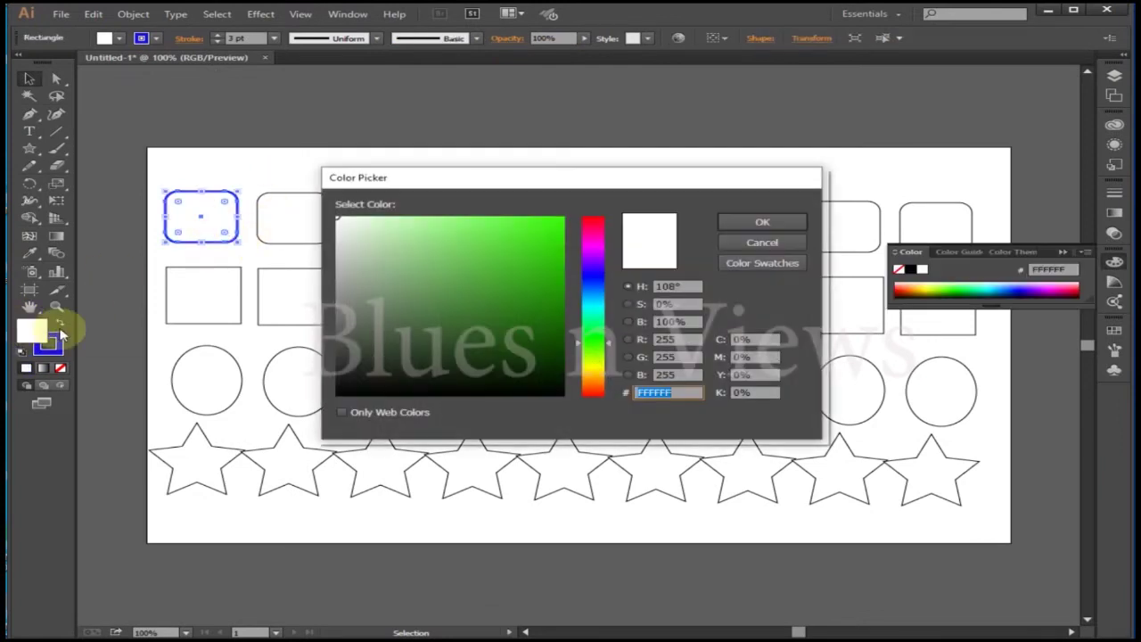
pyautogui.moveTo(603, 282); pyautogui.dragTo(604, 222)
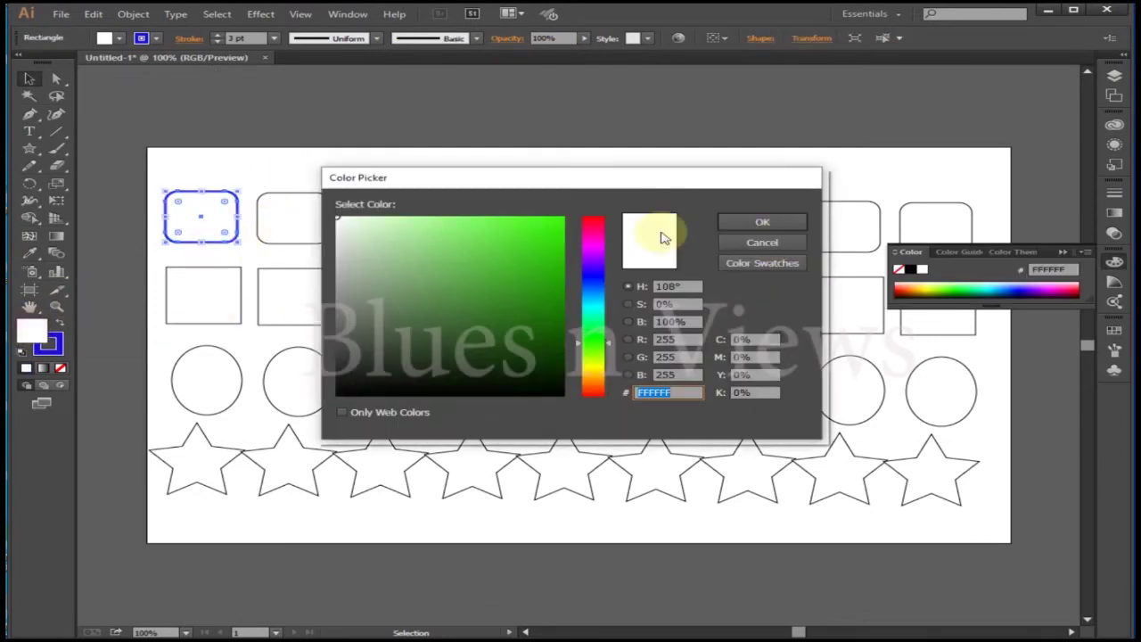
pyautogui.click(593, 221)
pyautogui.click(553, 227)
pyautogui.click(762, 222)
# - Fill the second rounded rectangle green
pyautogui.click(301, 176)
pyautogui.click(281, 241)
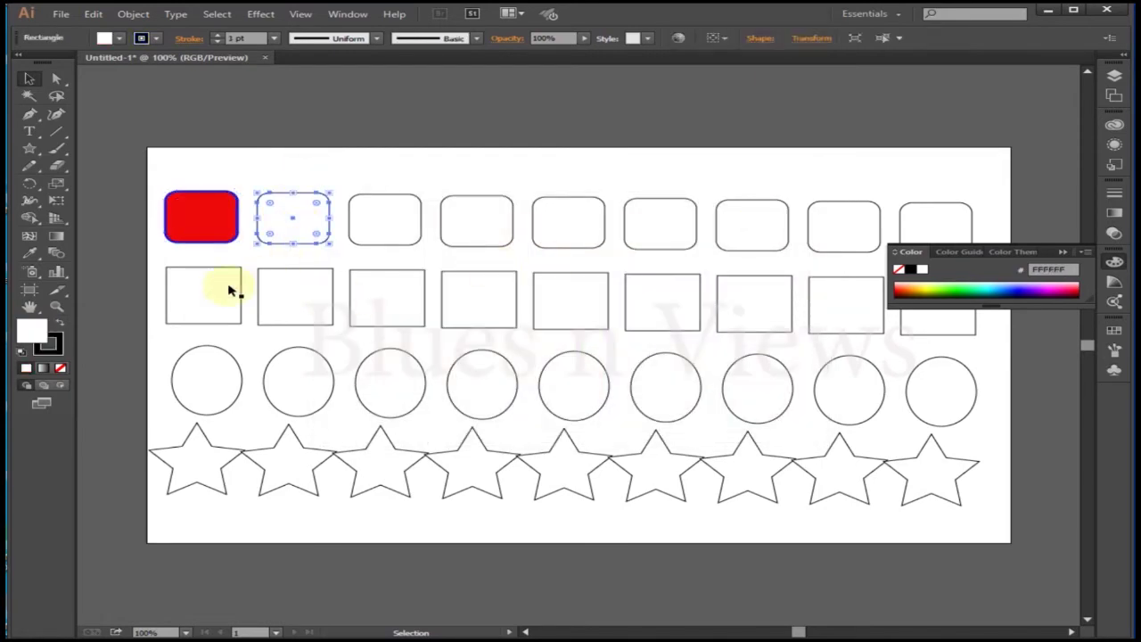
pyautogui.doubleClick(30, 331)
pyautogui.click(556, 315)
pyautogui.press('Return')
# - Fill the fourth square in the second row blue using the Color Picker
pyautogui.click(479, 301)
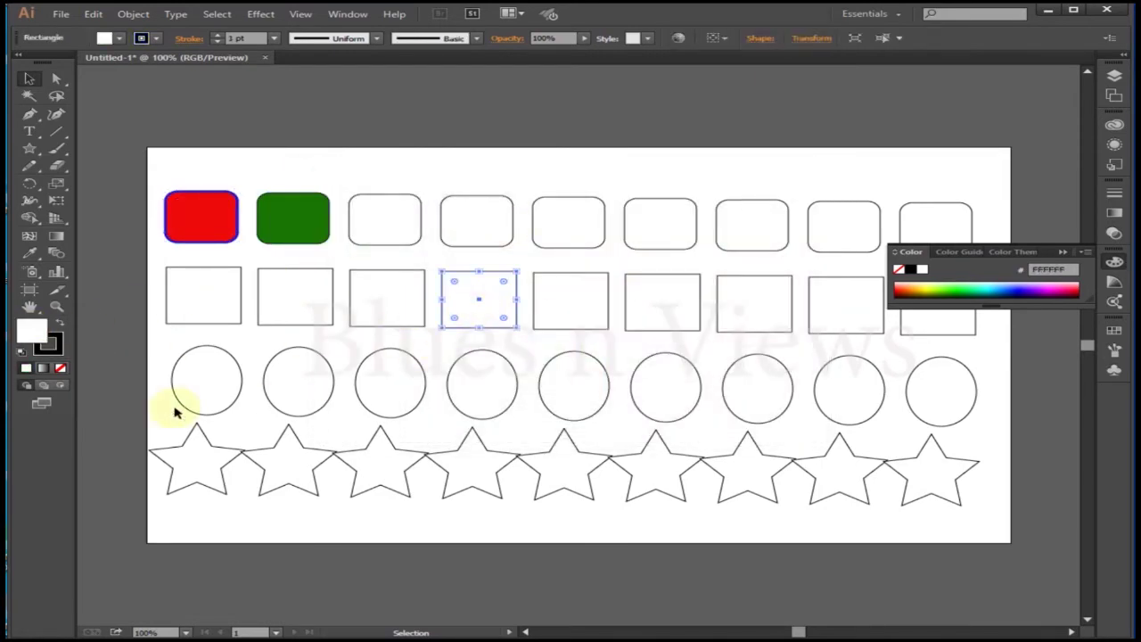
pyautogui.doubleClick(29, 331)
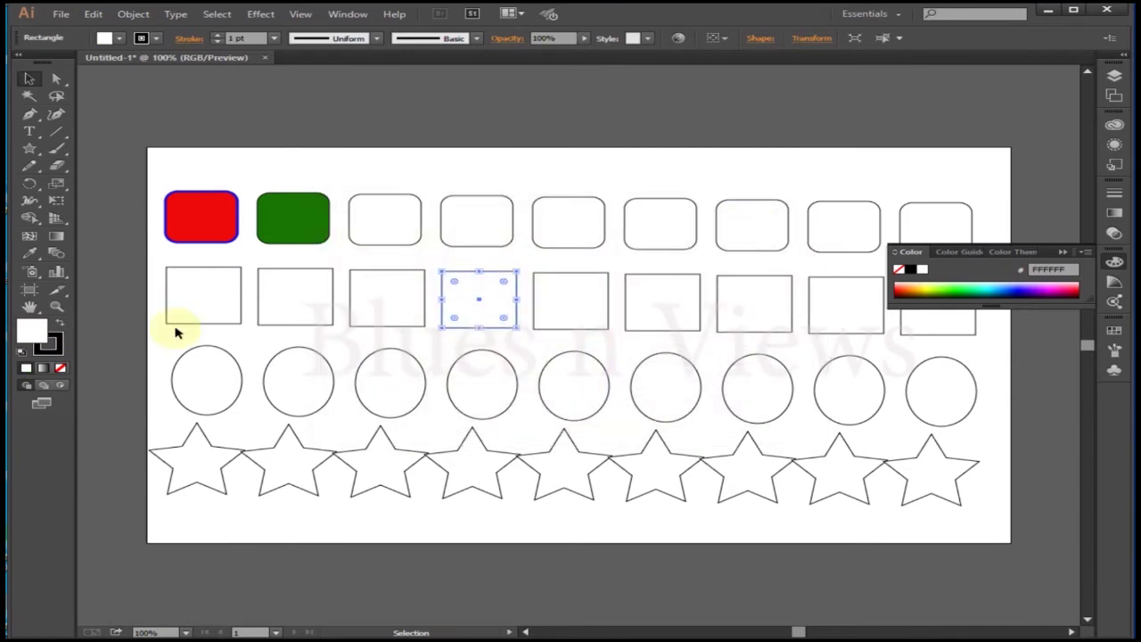
pyautogui.doubleClick(30, 331)
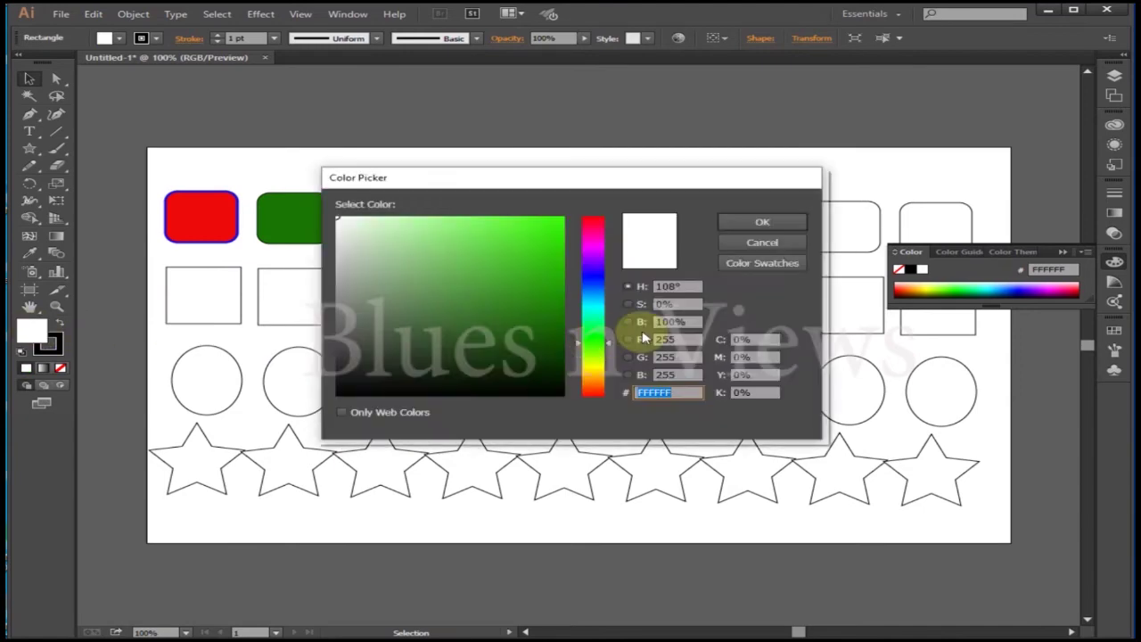
pyautogui.click(544, 285)
pyautogui.click(593, 250)
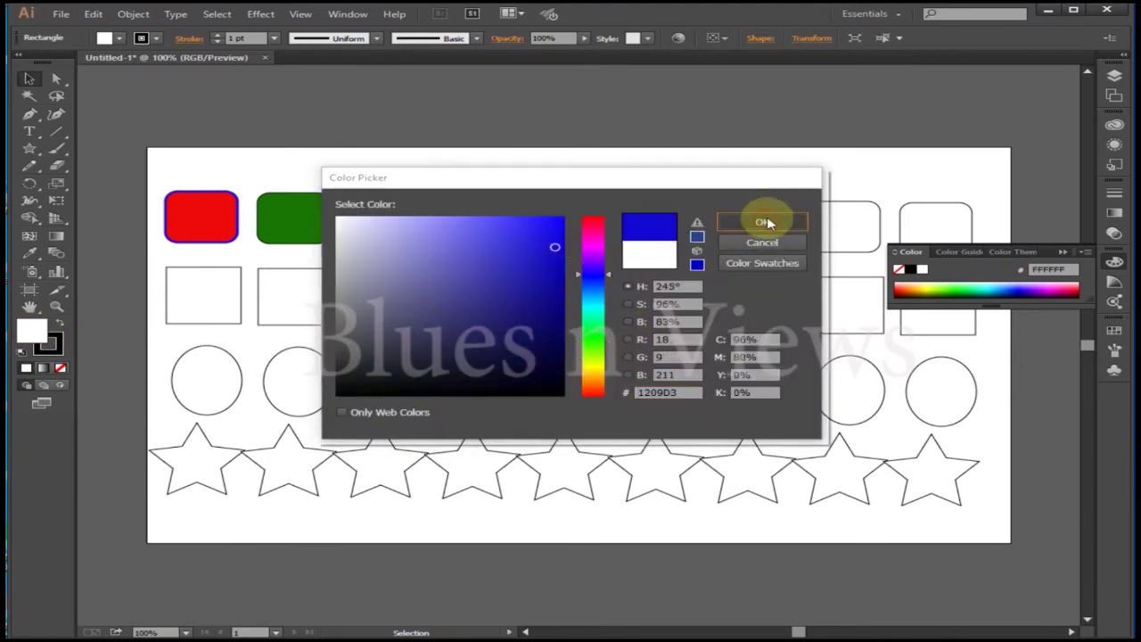
pyautogui.click(763, 222)
# - Try spectrum and swatch colours on the square, settling on a yellow fill
pyautogui.moveTo(997, 308); pyautogui.dragTo(981, 435)
pyautogui.moveTo(1029, 352); pyautogui.dragTo(1000, 302)
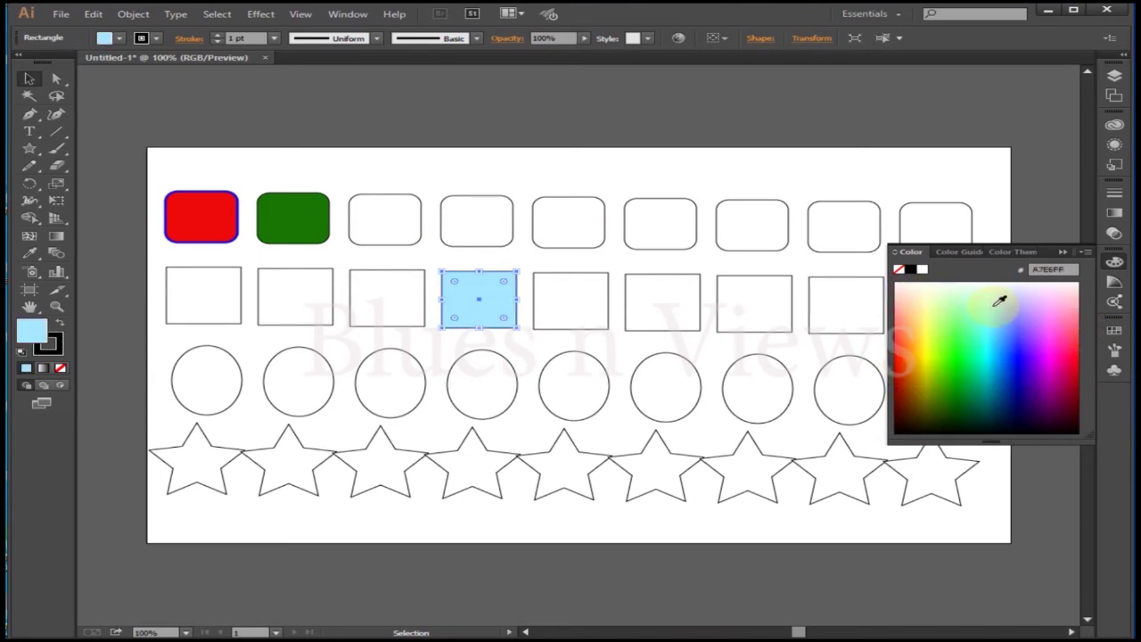
pyautogui.click(1114, 330)
pyautogui.click(953, 360)
pyautogui.click(1004, 360)
pyautogui.click(1032, 363)
pyautogui.click(953, 361)
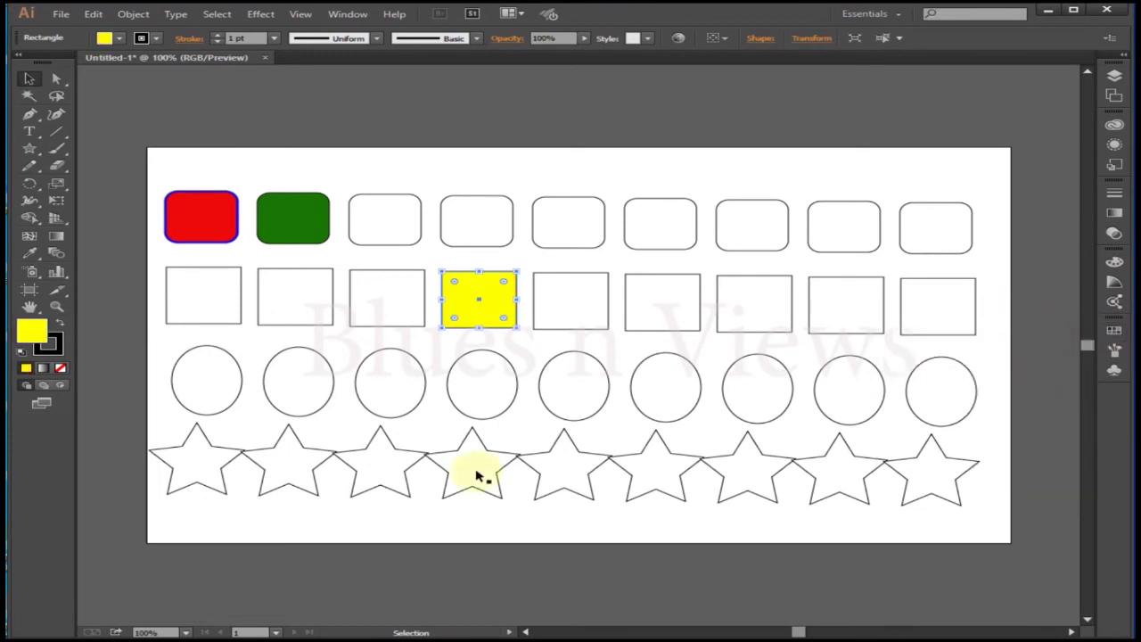
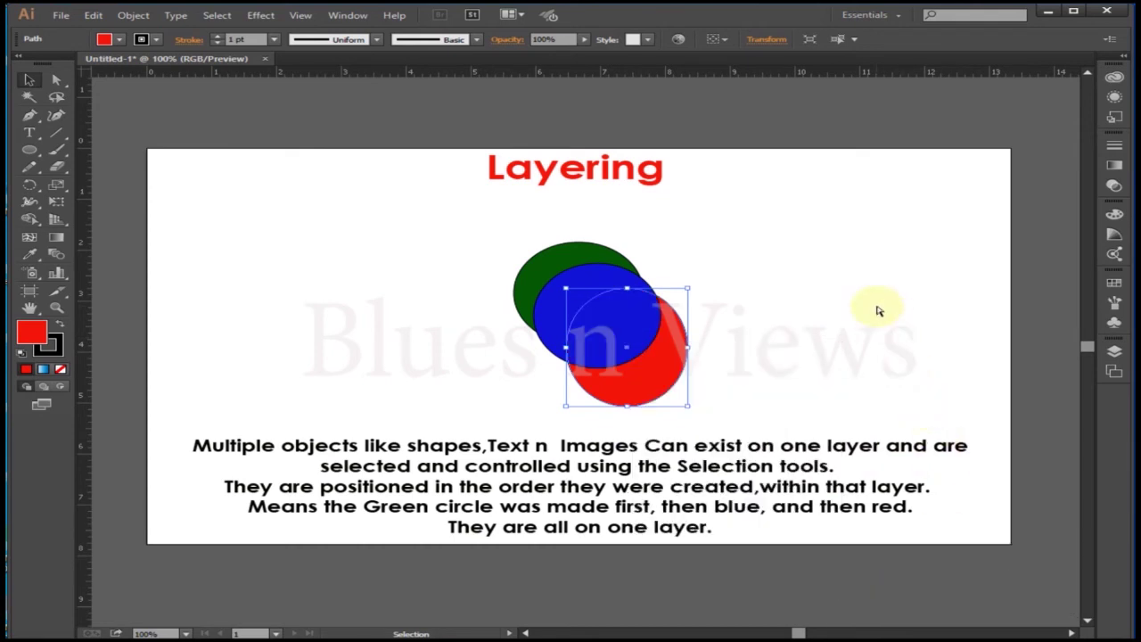
# - Bring the red circle in front of the blue circle, deselect it, and open the Layers panel
pyautogui.hotkey('ctrl', 'shift', ']')
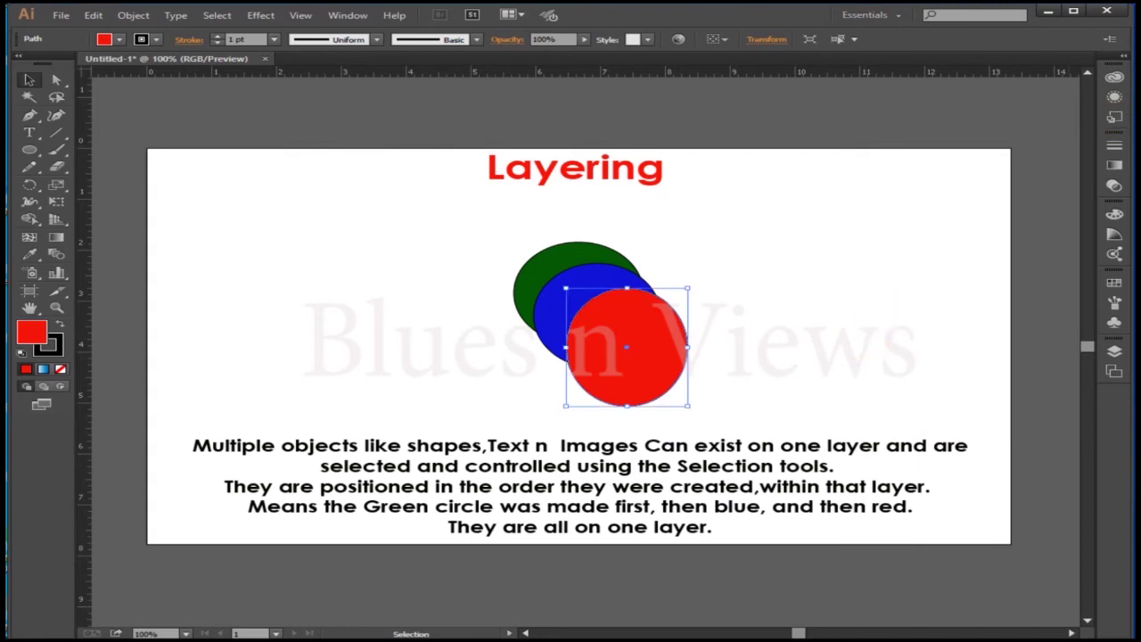
pyautogui.hotkey('ctrl', 'shift', 'a')
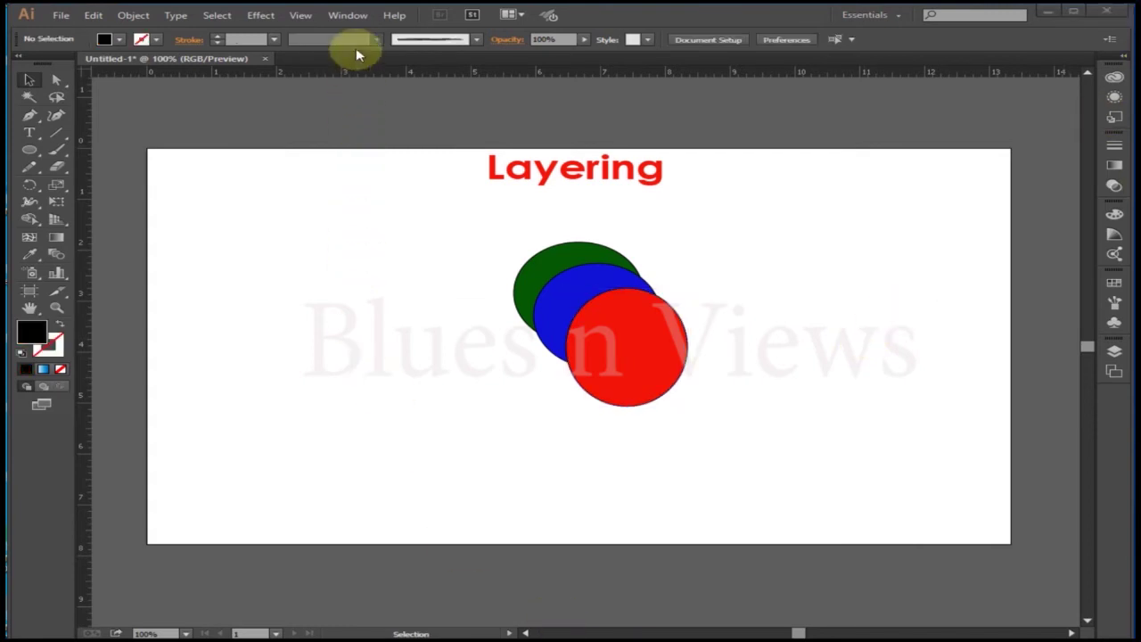
pyautogui.click(353, 18)
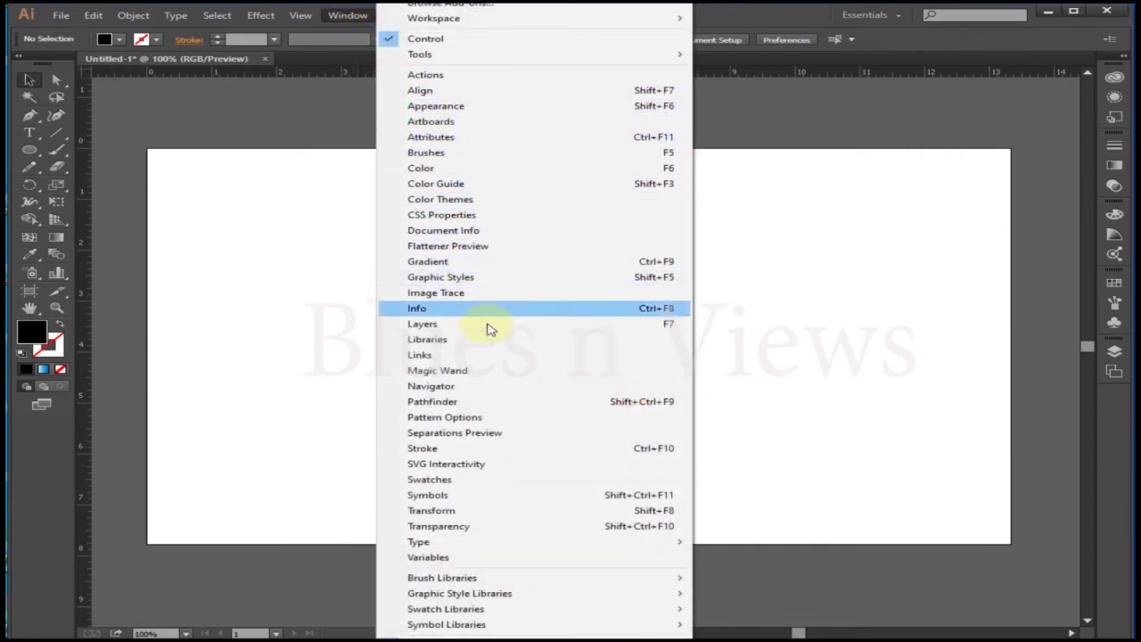
pyautogui.click(622, 329)
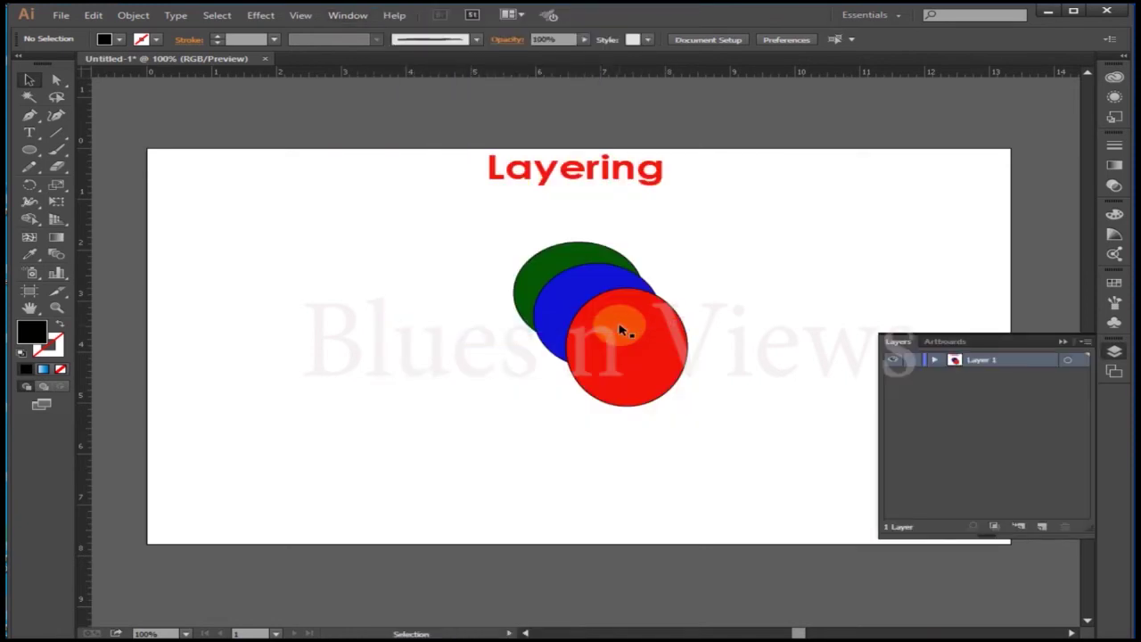
# - Dock the Layers panel beside the dock and add a new Layer 2 above Layer 1
pyautogui.click(1064, 343)
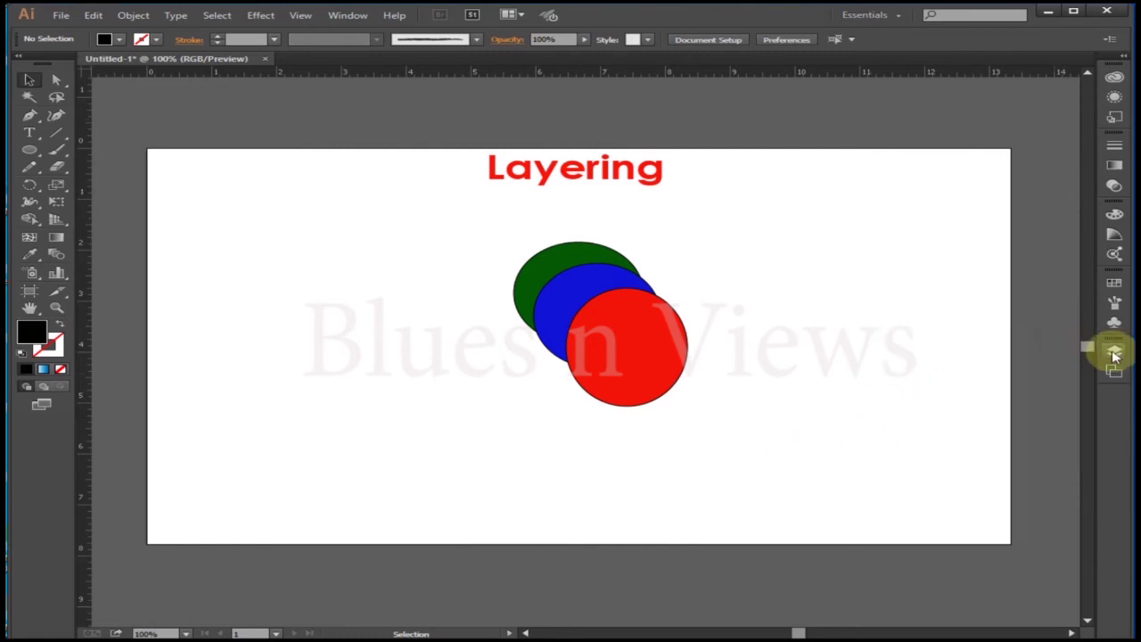
pyautogui.click(1113, 353)
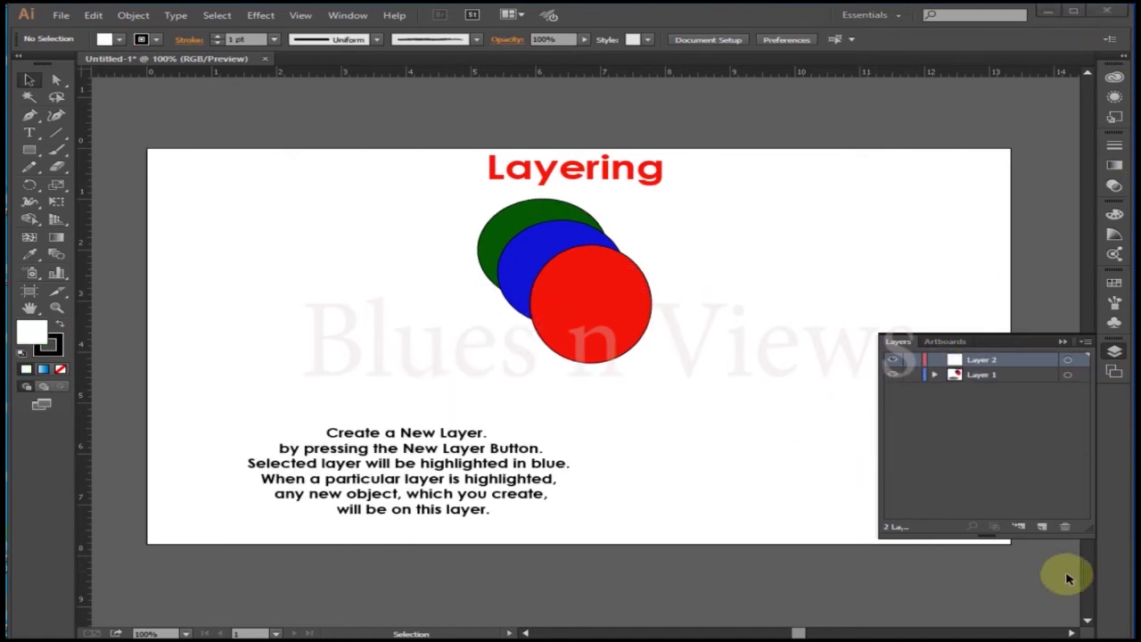
pyautogui.click(1042, 526)
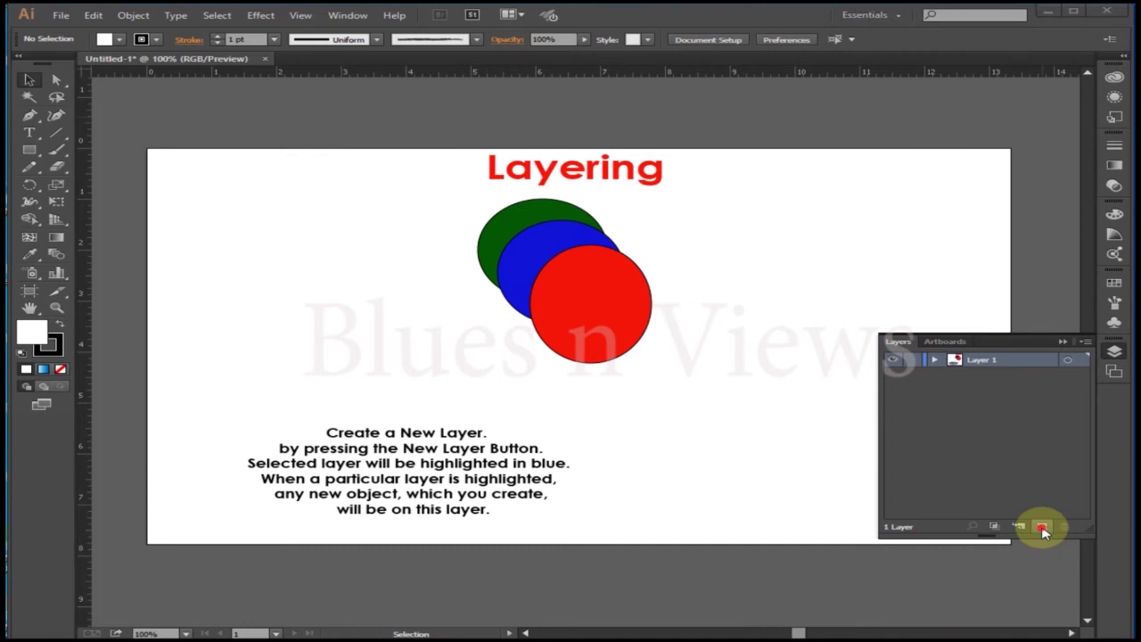
pyautogui.click(1041, 528)
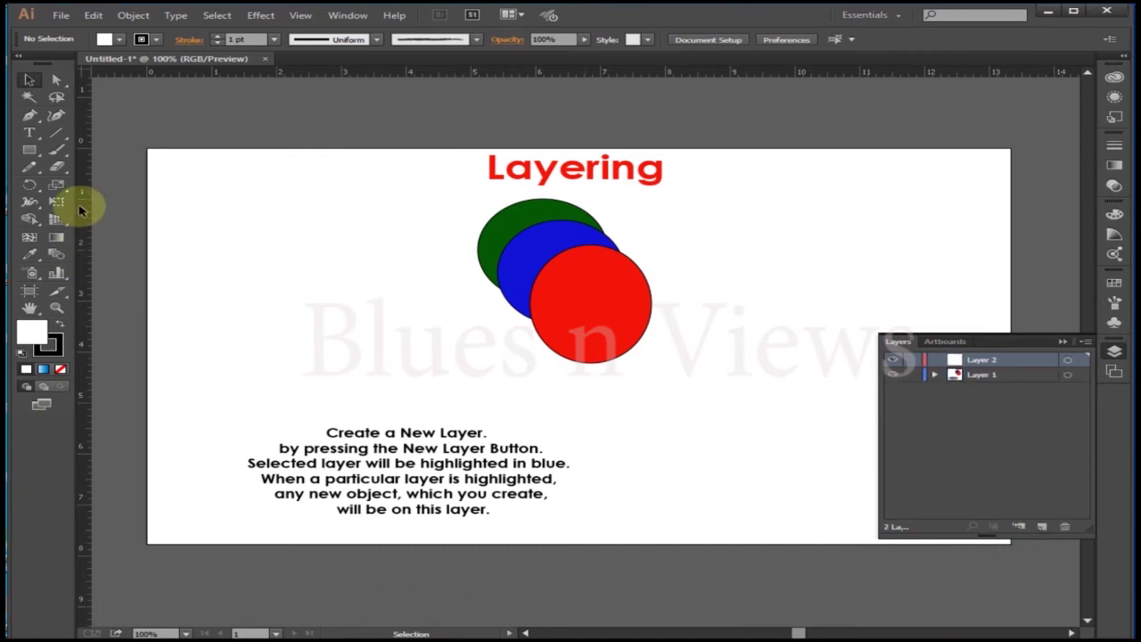
# - Draw three overlapping squares stepping diagonally down-right below the circles on Layer 2
pyautogui.click(29, 150)
pyautogui.moveTo(597, 388); pyautogui.dragTo(662, 453)
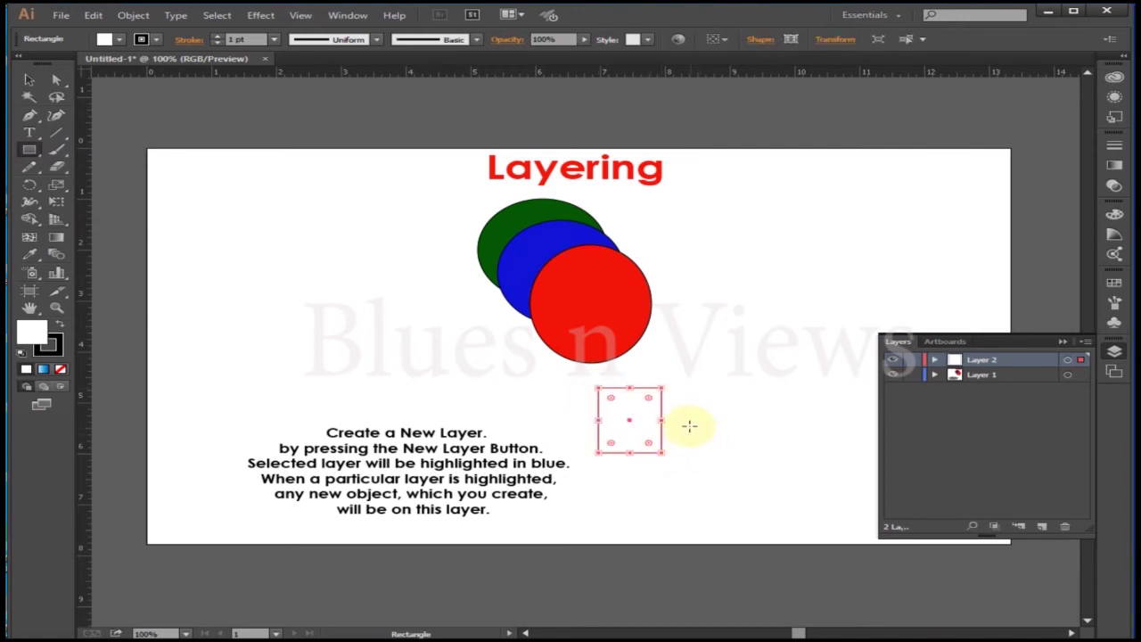
pyautogui.click(689, 425)
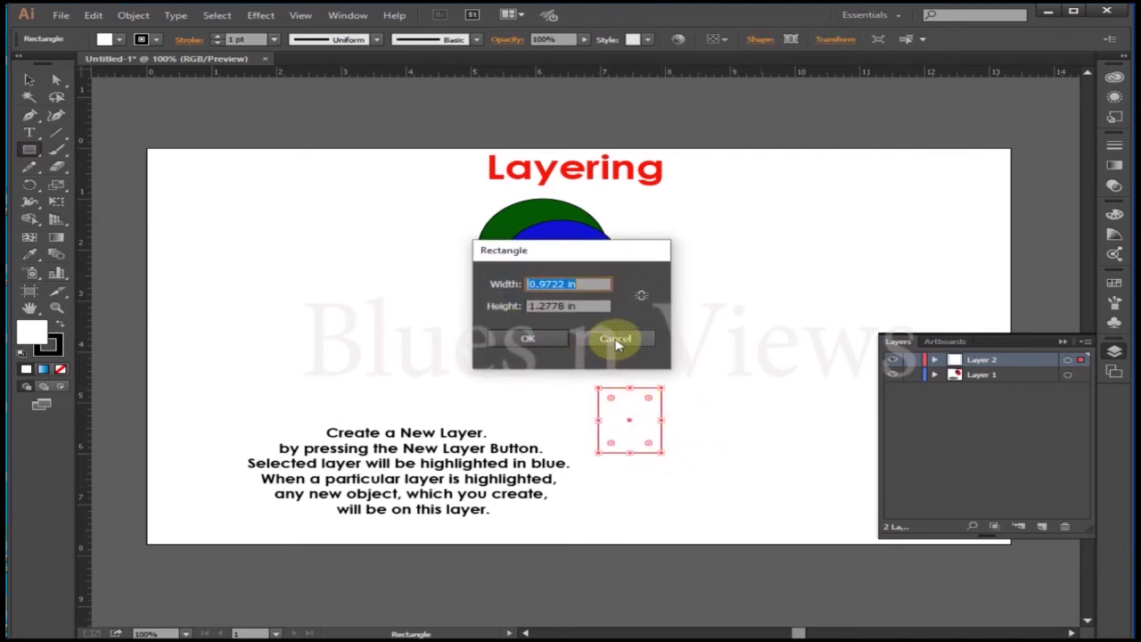
pyautogui.click(614, 333)
pyautogui.moveTo(696, 421); pyautogui.dragTo(631, 481)
pyautogui.moveTo(727, 456); pyautogui.dragTo(661, 515)
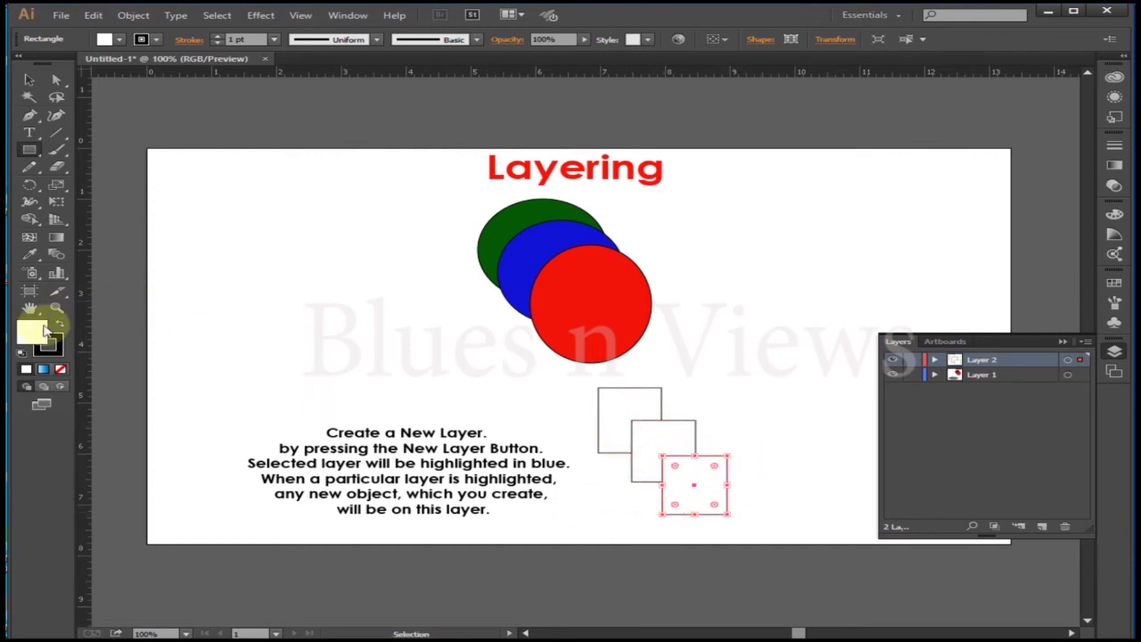
pyautogui.click(29, 79)
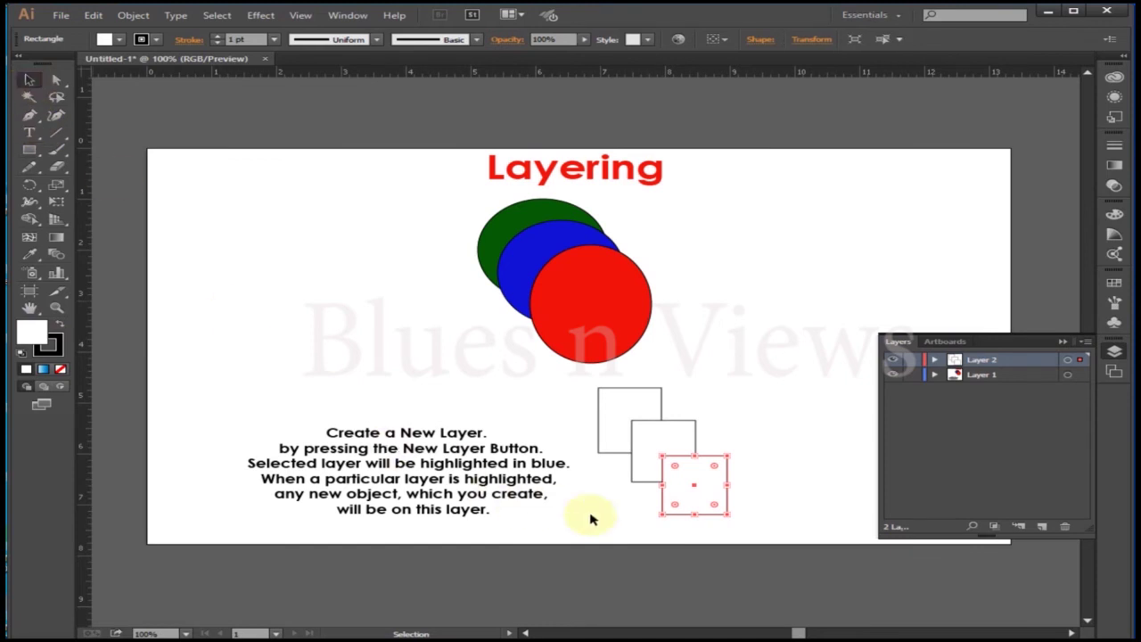
pyautogui.click(609, 434)
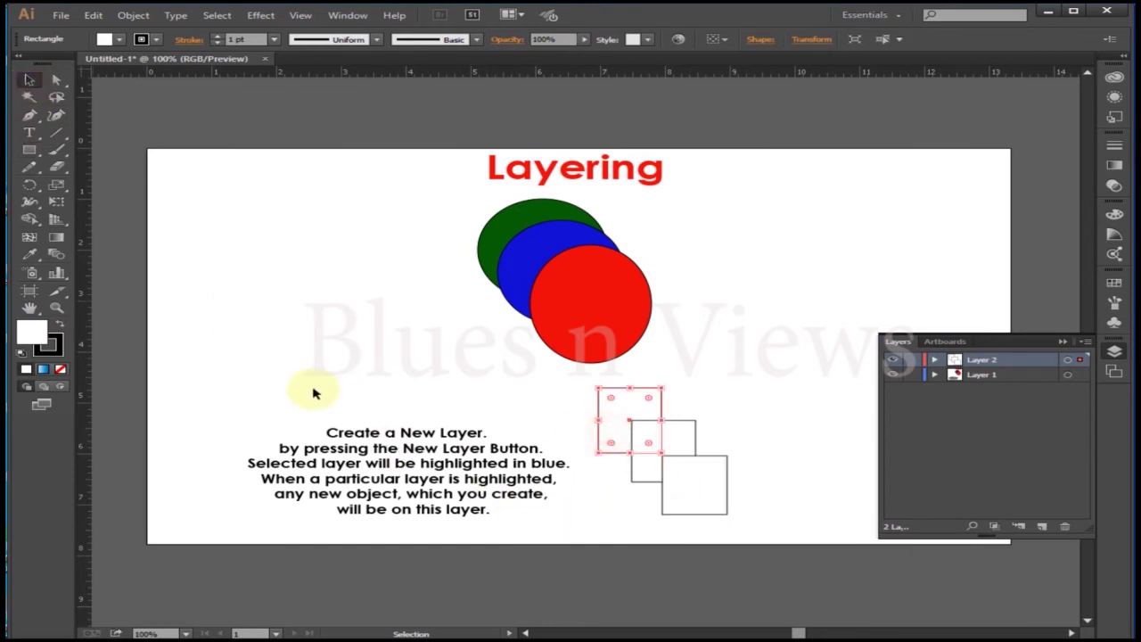
# - Fill the top-left square bright green
pyautogui.doubleClick(31, 332)
pyautogui.click(593, 339)
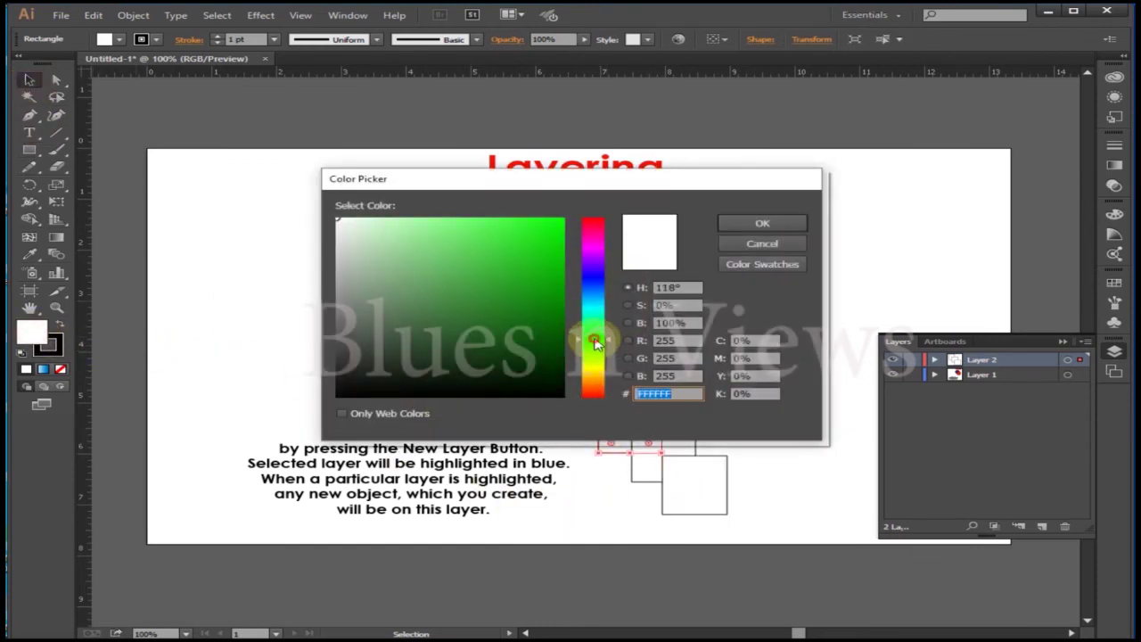
pyautogui.click(510, 234)
pyautogui.click(762, 223)
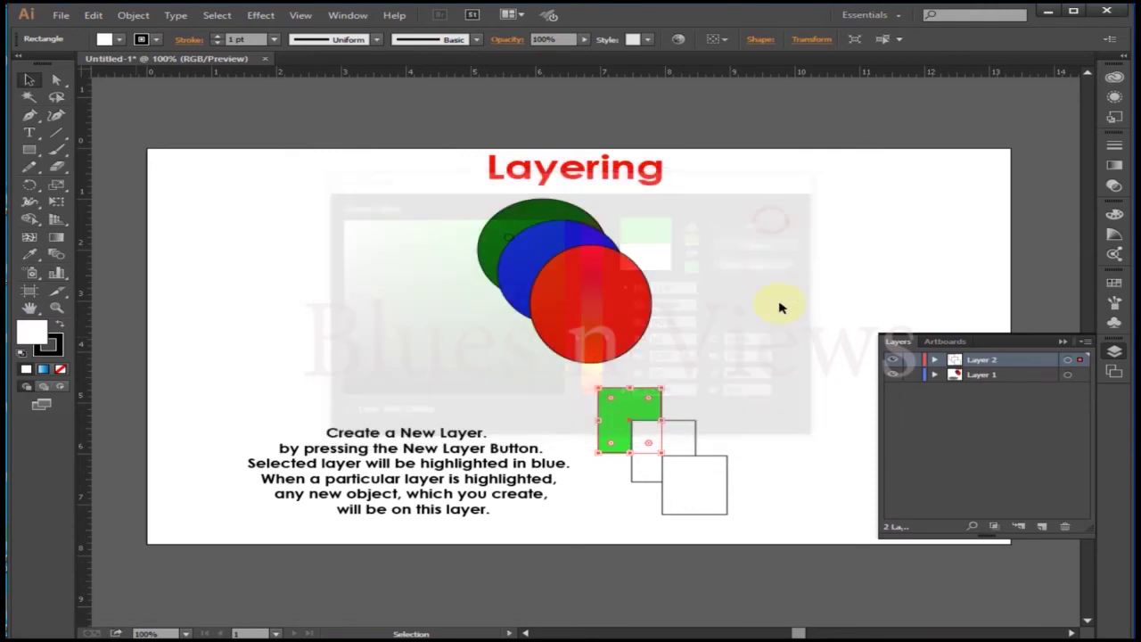
# - Fill the middle square blue, 394BE5
pyautogui.click(686, 446)
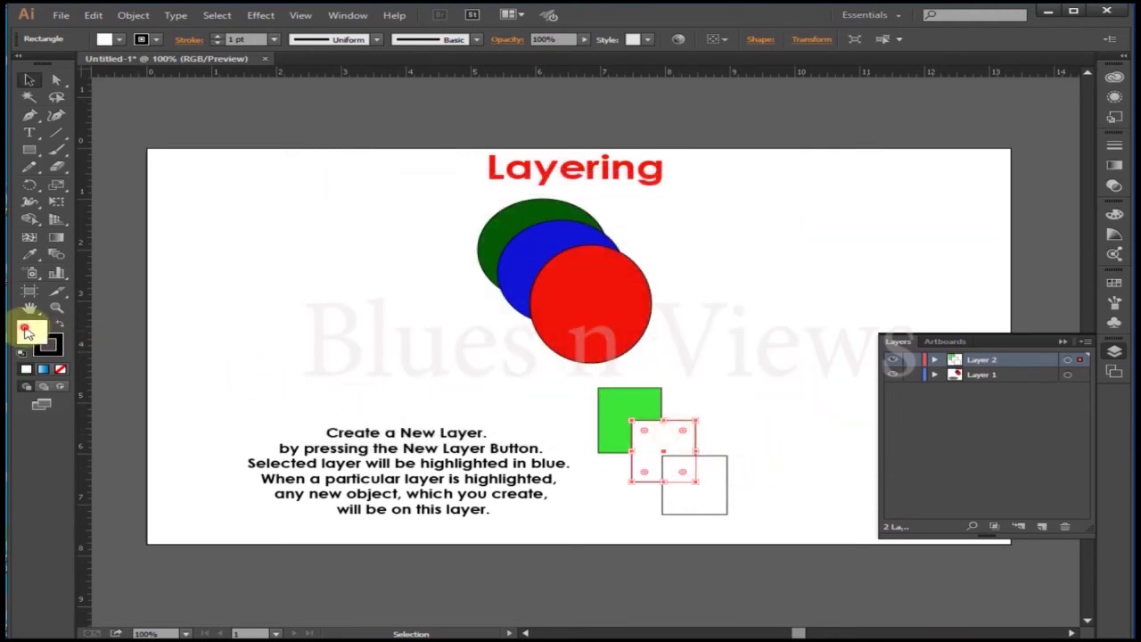
pyautogui.doubleClick(32, 328)
pyautogui.click(588, 281)
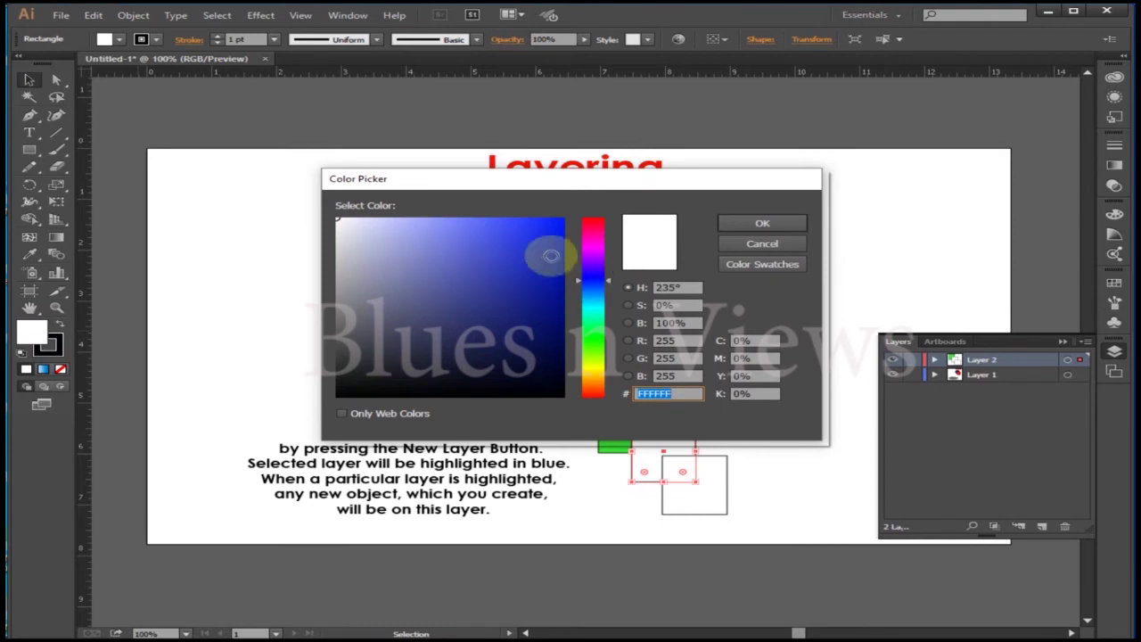
pyautogui.click(508, 234)
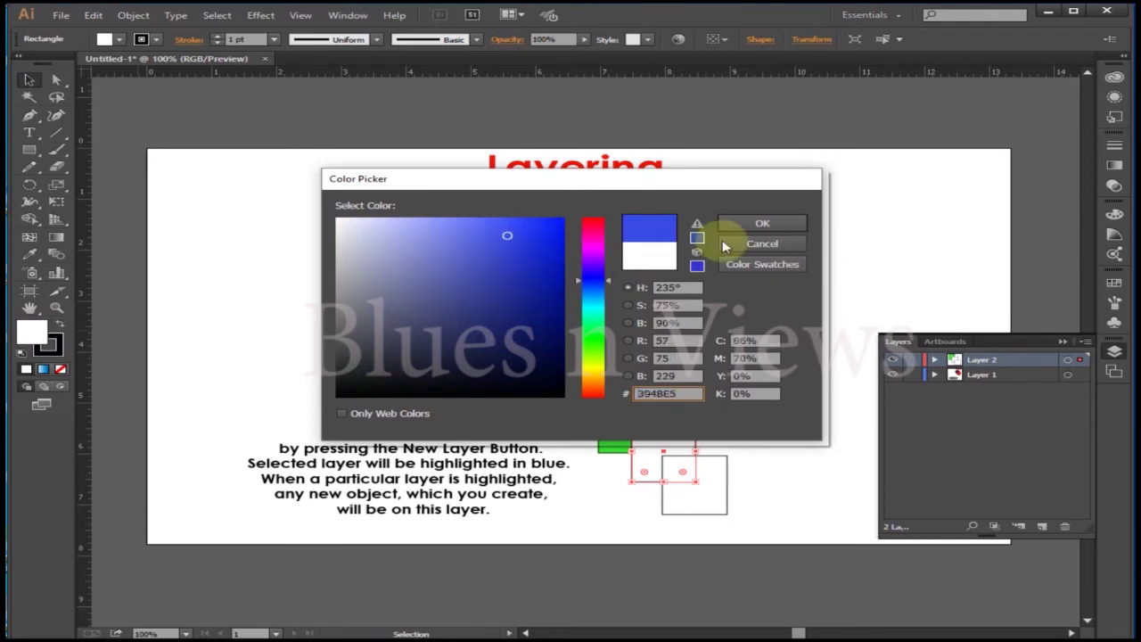
pyautogui.click(762, 224)
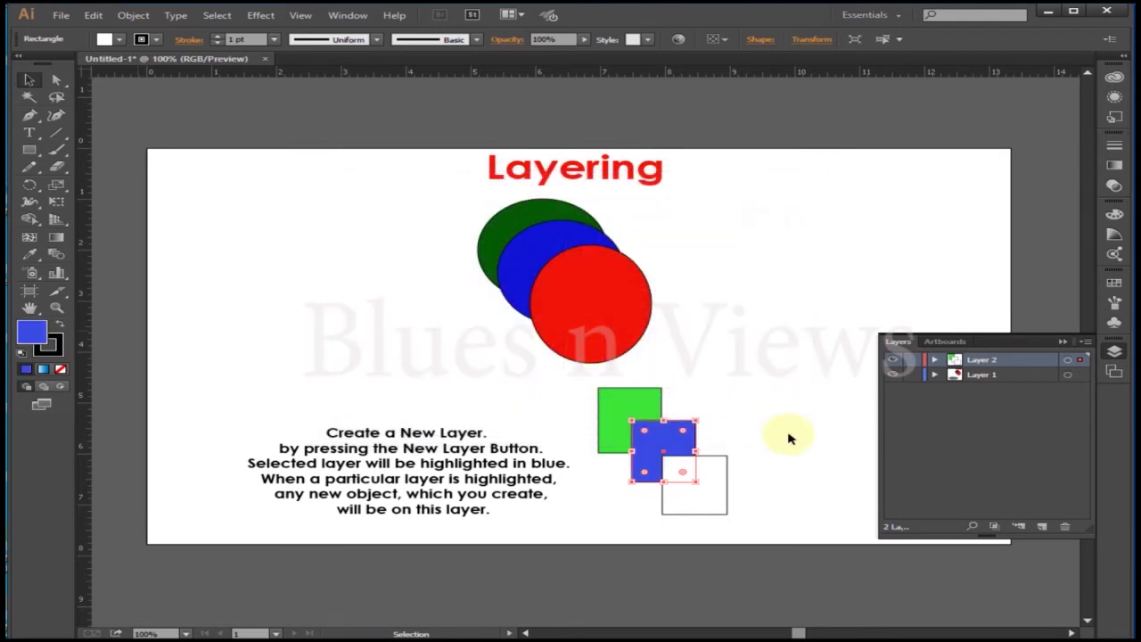
# - Fill the bottom-right square bright yellow, then deselect it
pyautogui.click(705, 496)
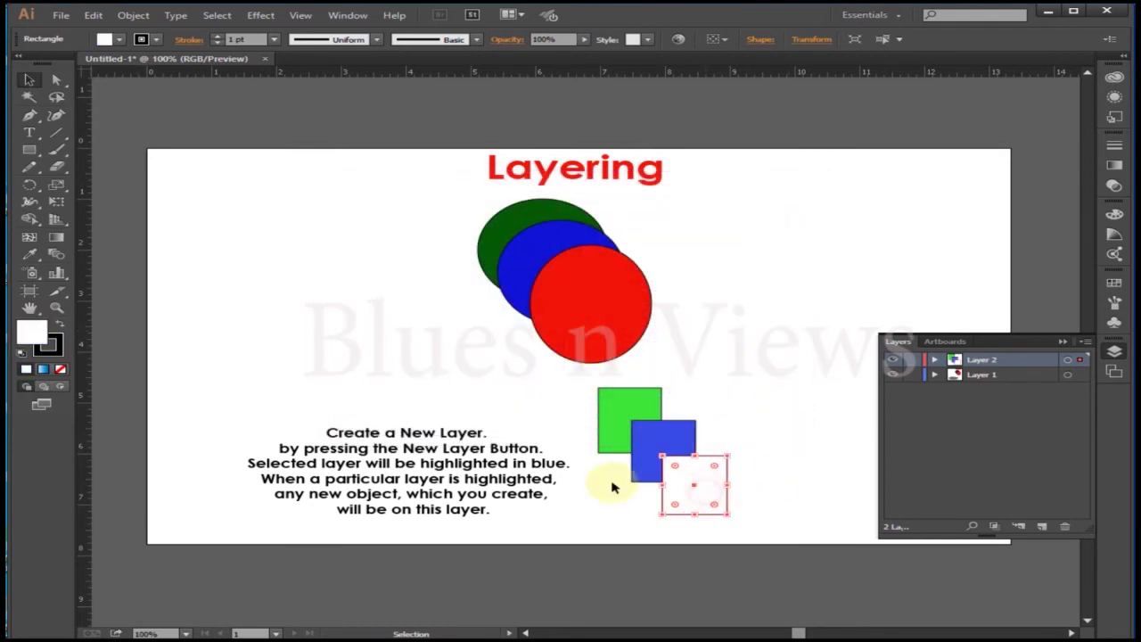
pyautogui.doubleClick(36, 334)
pyautogui.click(591, 371)
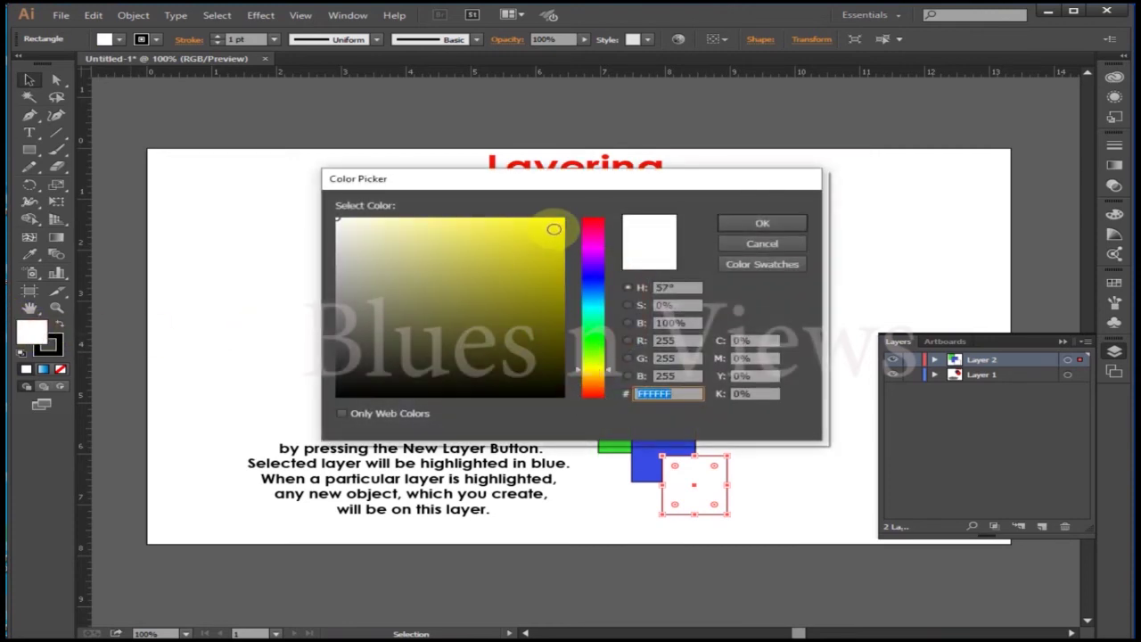
pyautogui.click(554, 229)
pyautogui.click(749, 224)
pyautogui.click(797, 408)
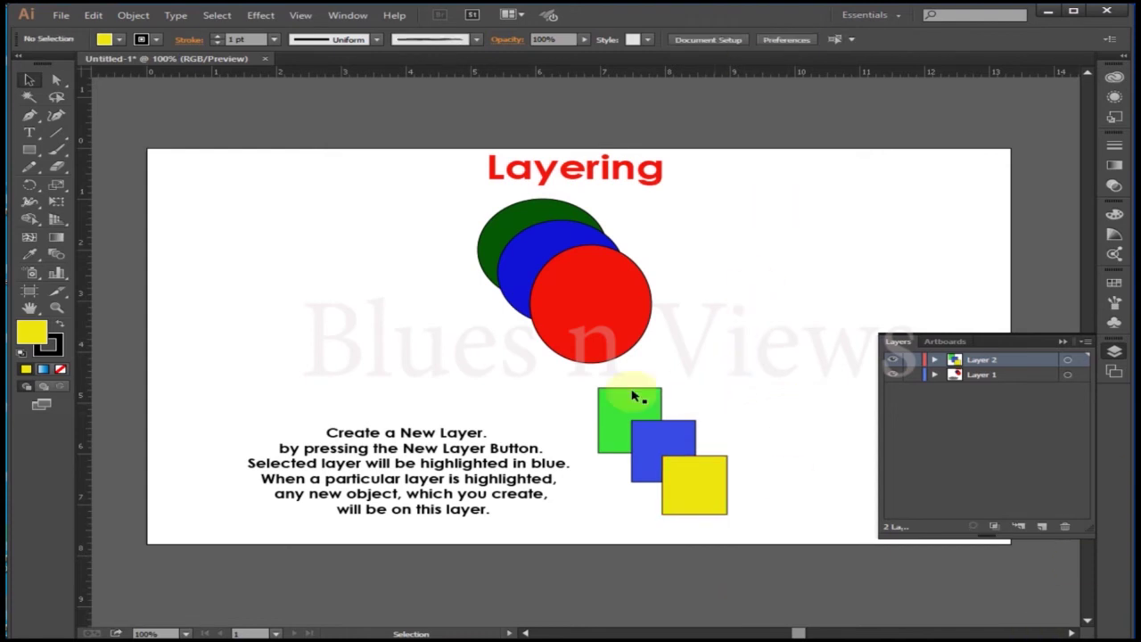
# - Place the text 'Text in 2nd layer.' just above the squares on Layer 2
pyautogui.click(29, 132)
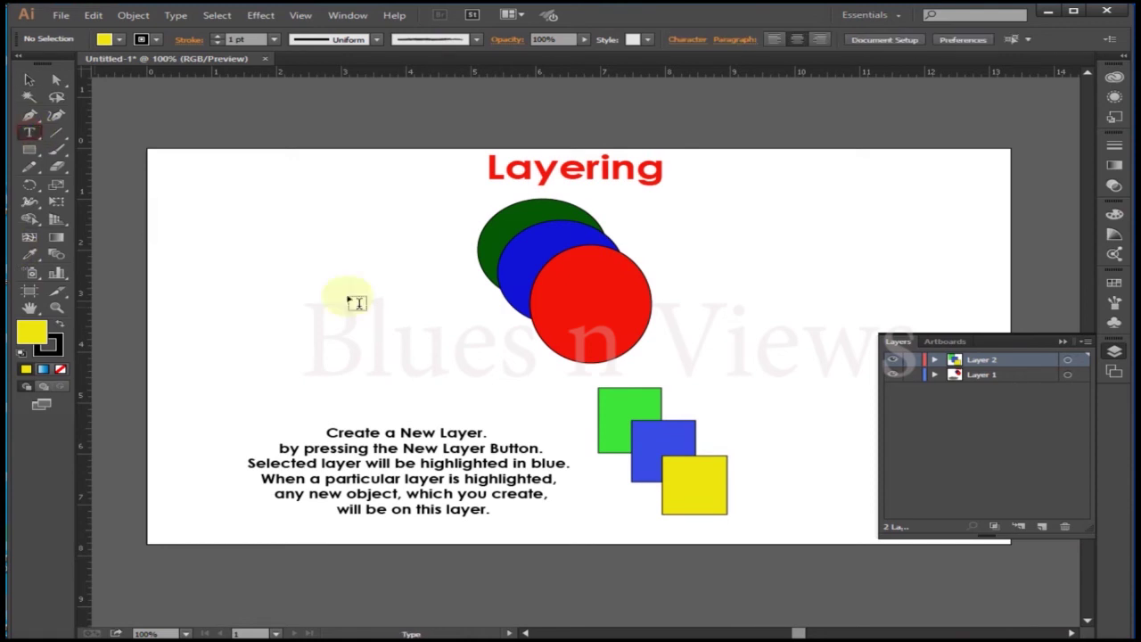
pyautogui.click(692, 382)
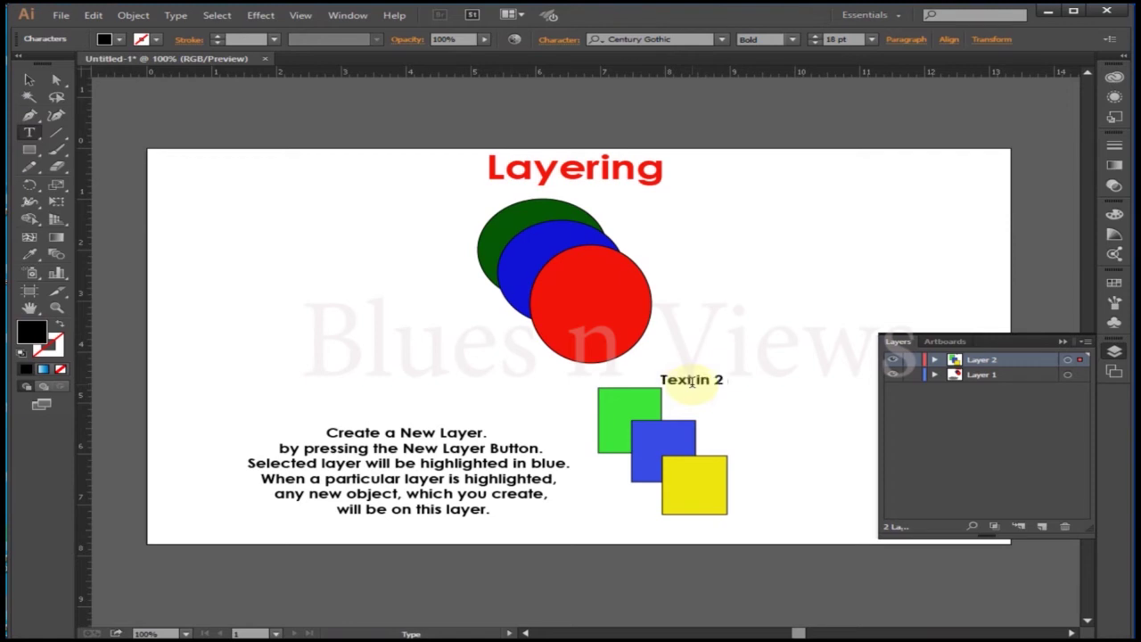
pyautogui.write('Text in 2nd lay')
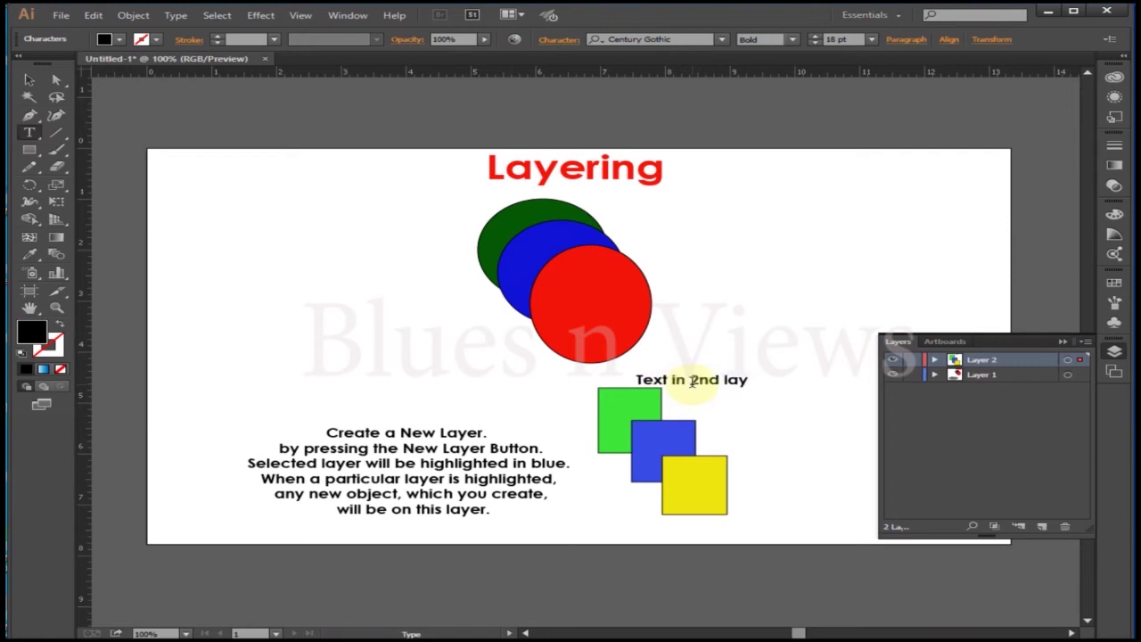
pyautogui.write('er.')
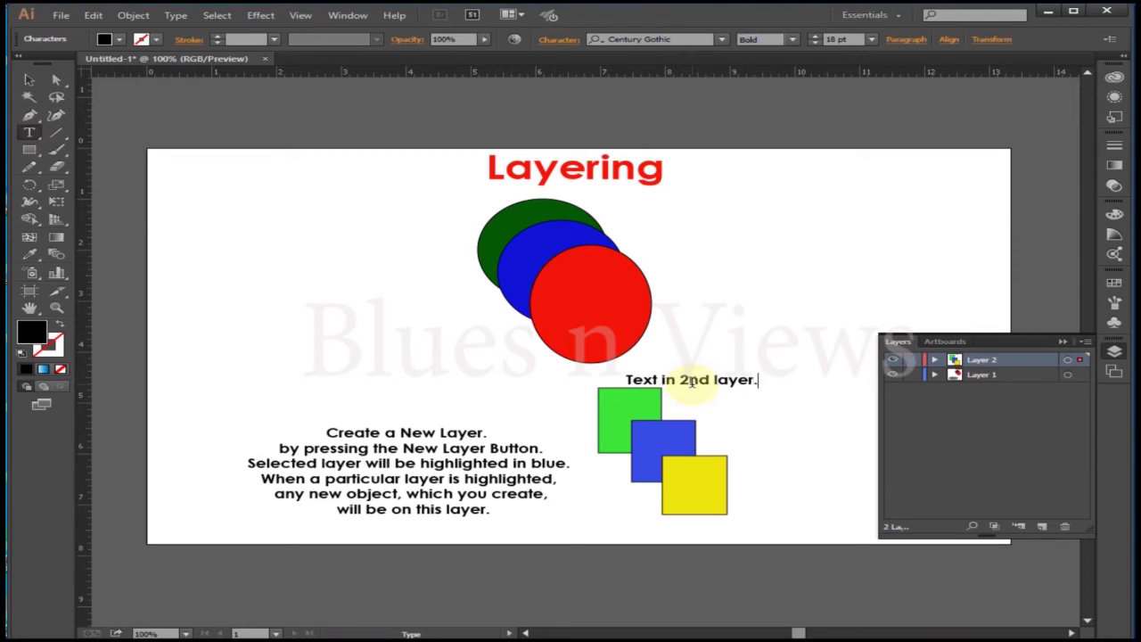
pyautogui.click(30, 82)
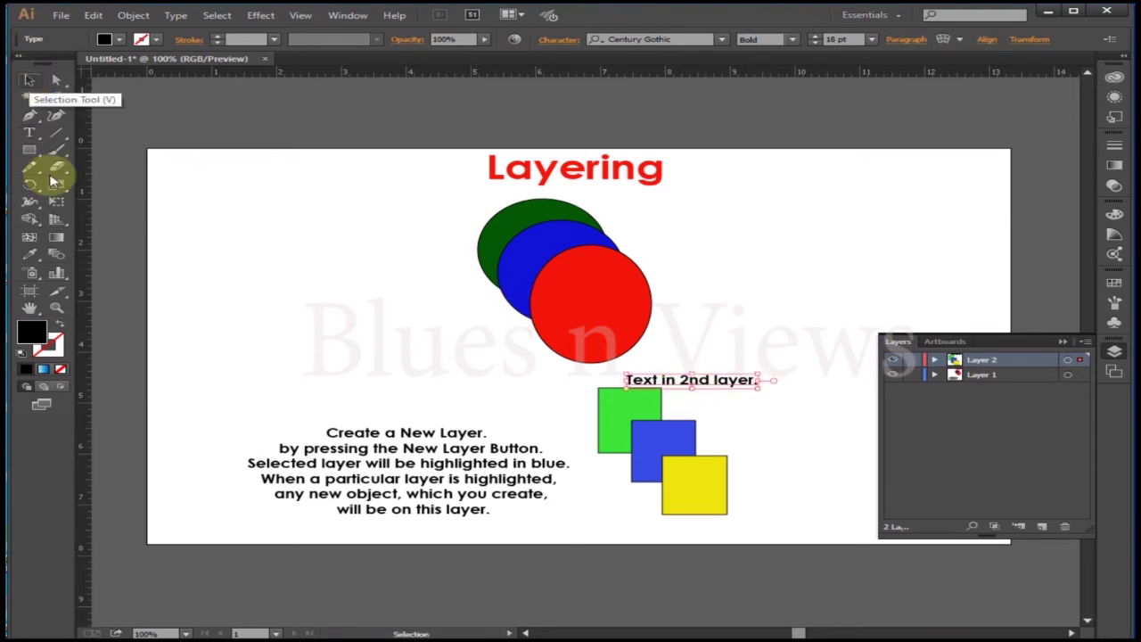
# - Switch between Layer 1 and Layer 2, selecting the red circle and yellow square to show their layers
pyautogui.click(714, 122)
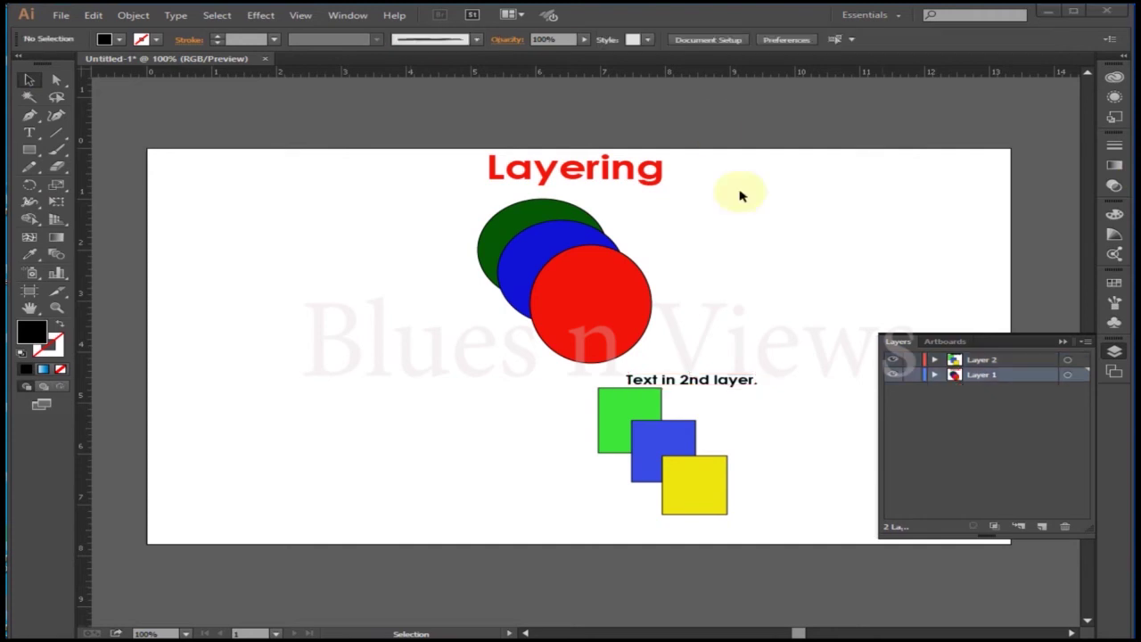
pyautogui.click(958, 375)
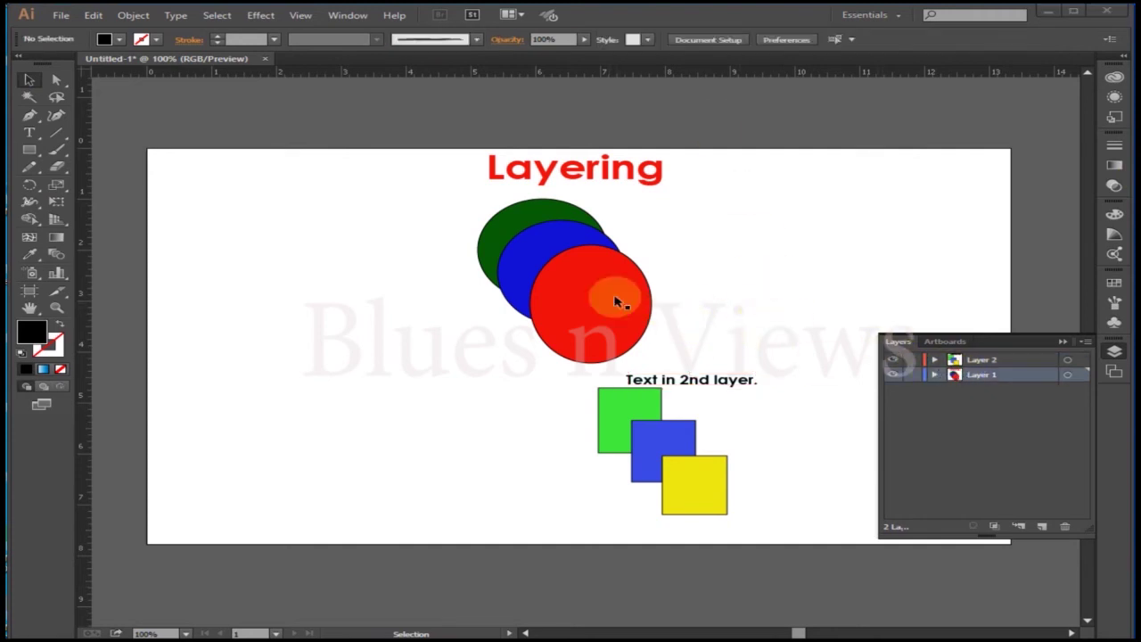
pyautogui.click(1006, 360)
pyautogui.click(576, 306)
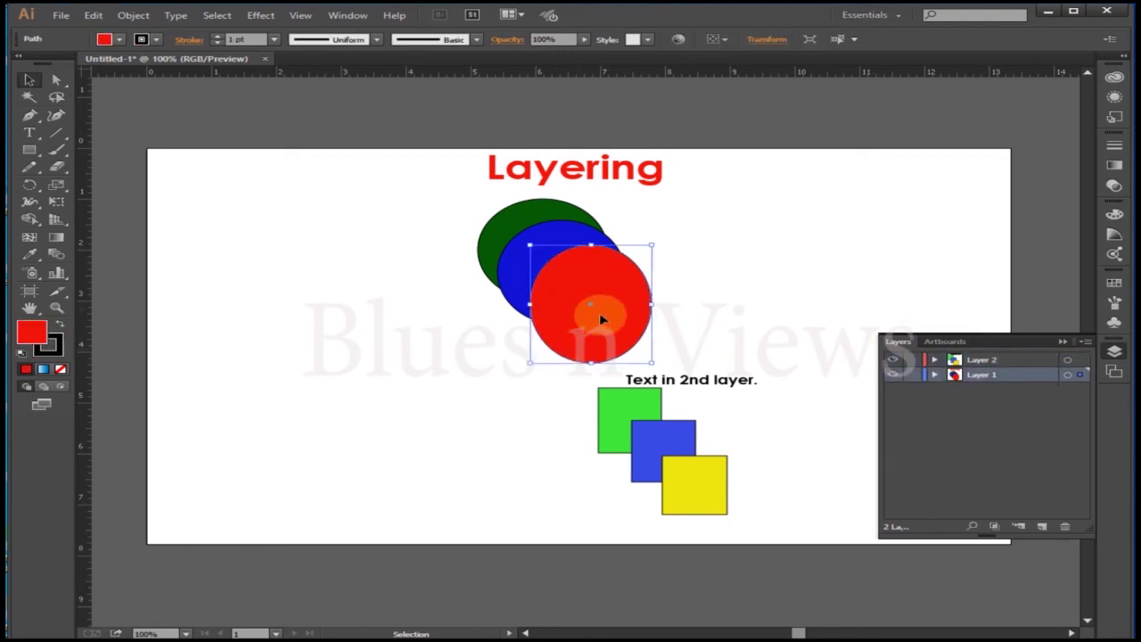
pyautogui.click(638, 284)
pyautogui.click(709, 482)
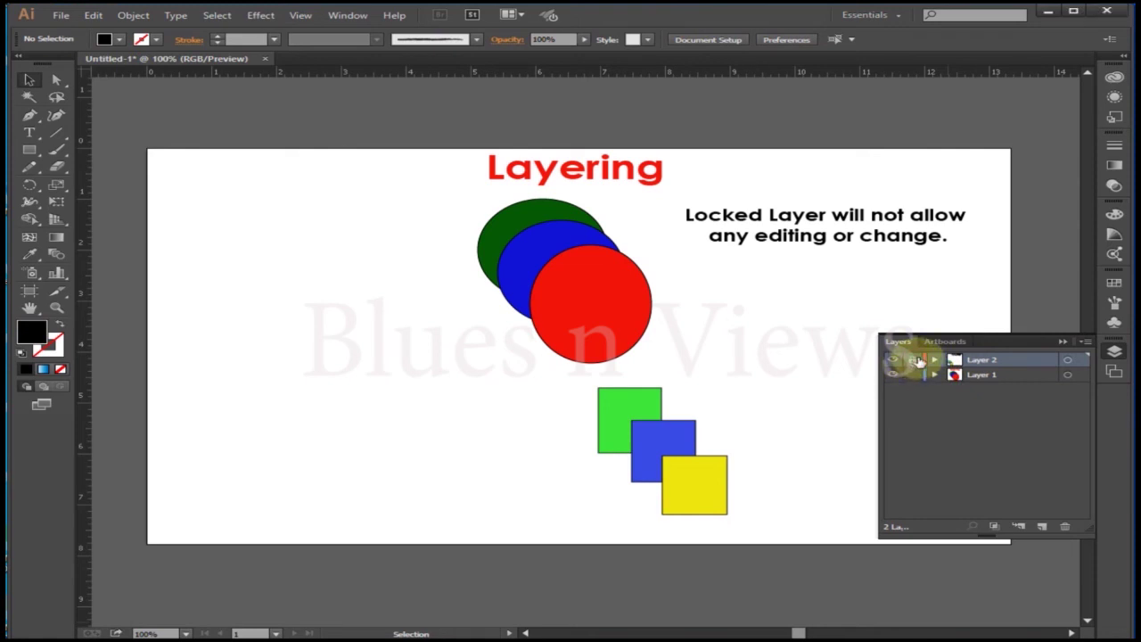
# - Lock Layer 2 and confirm its squares can no longer be selected
pyautogui.click(915, 360)
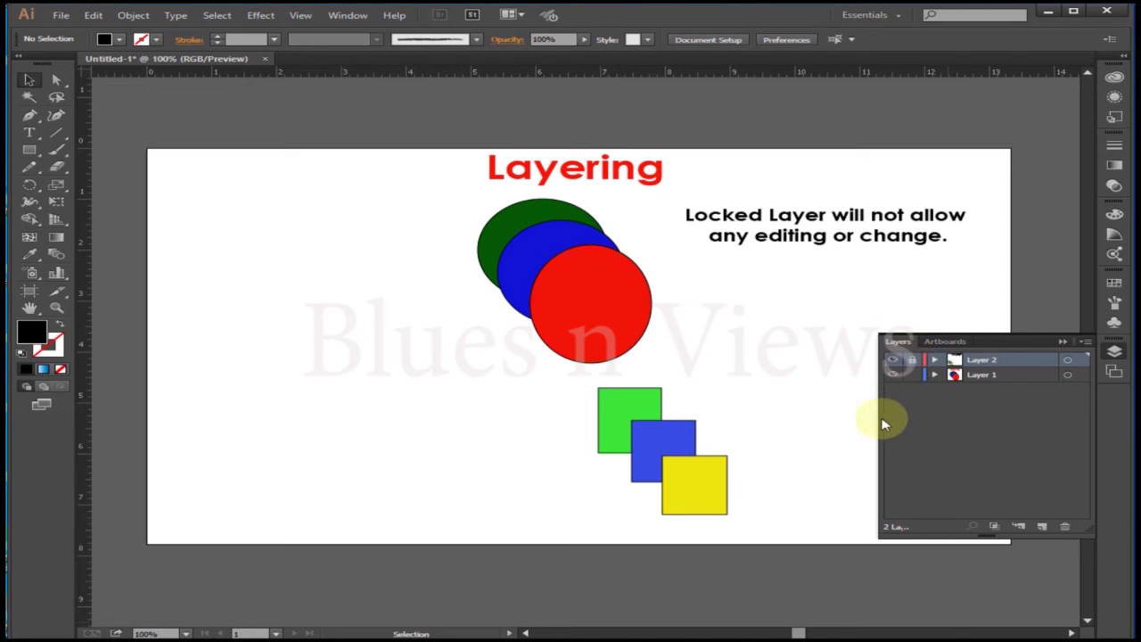
pyautogui.click(694, 486)
pyautogui.moveTo(650, 438); pyautogui.dragTo(579, 473)
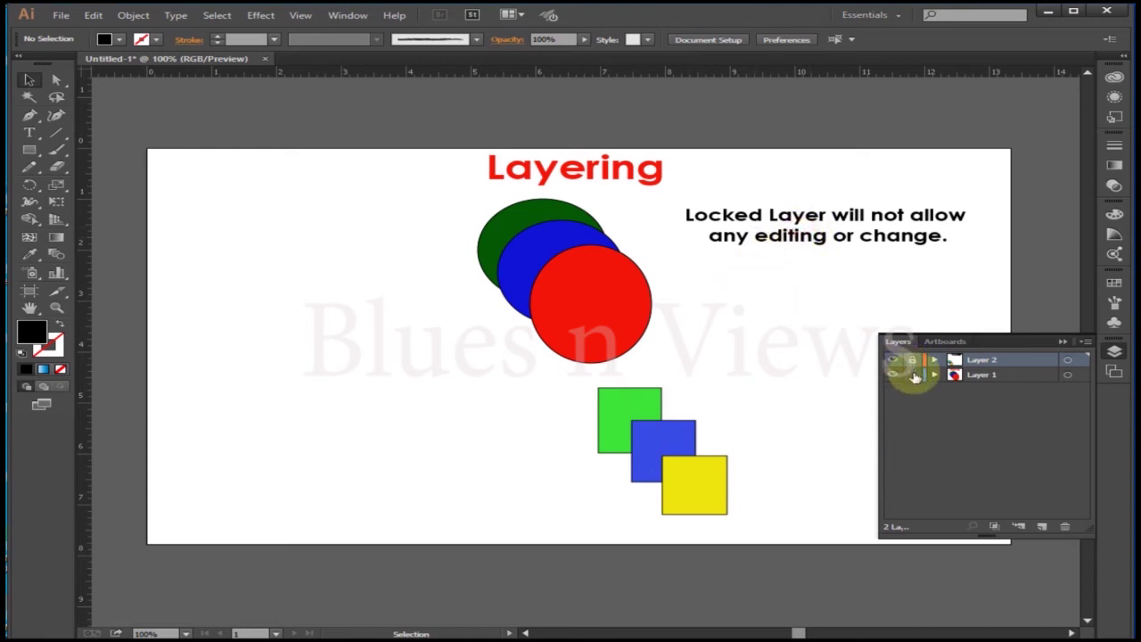
# - Unlock Layer 2, select the squares, and undo then redo the blue and yellow square moves
pyautogui.click(913, 360)
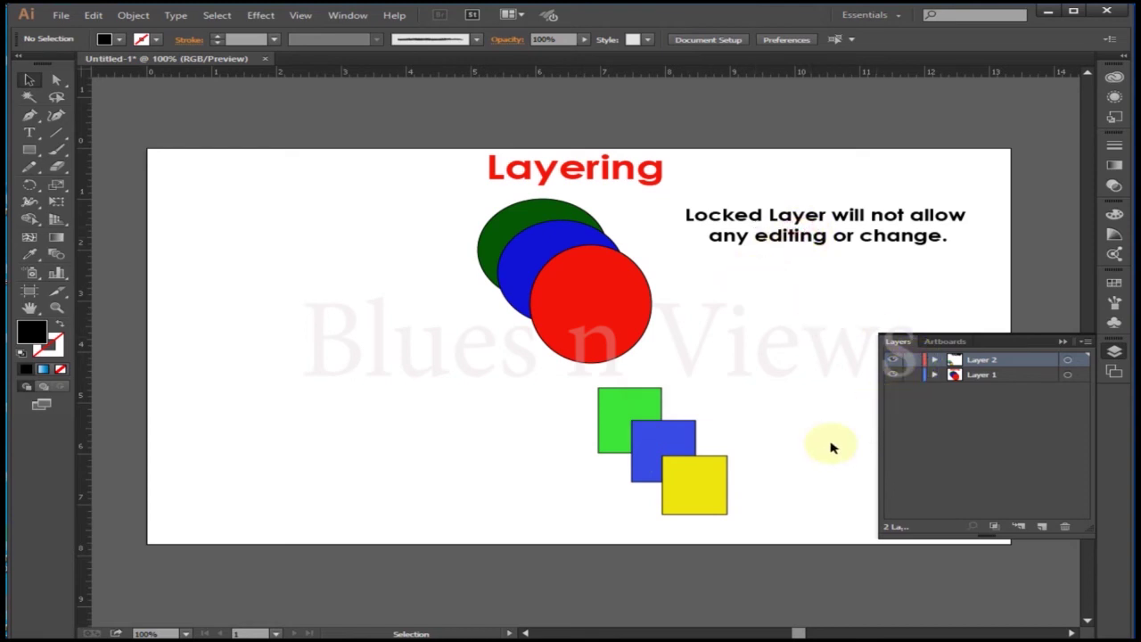
pyautogui.click(701, 467)
pyautogui.moveTo(649, 499); pyautogui.dragTo(659, 424)
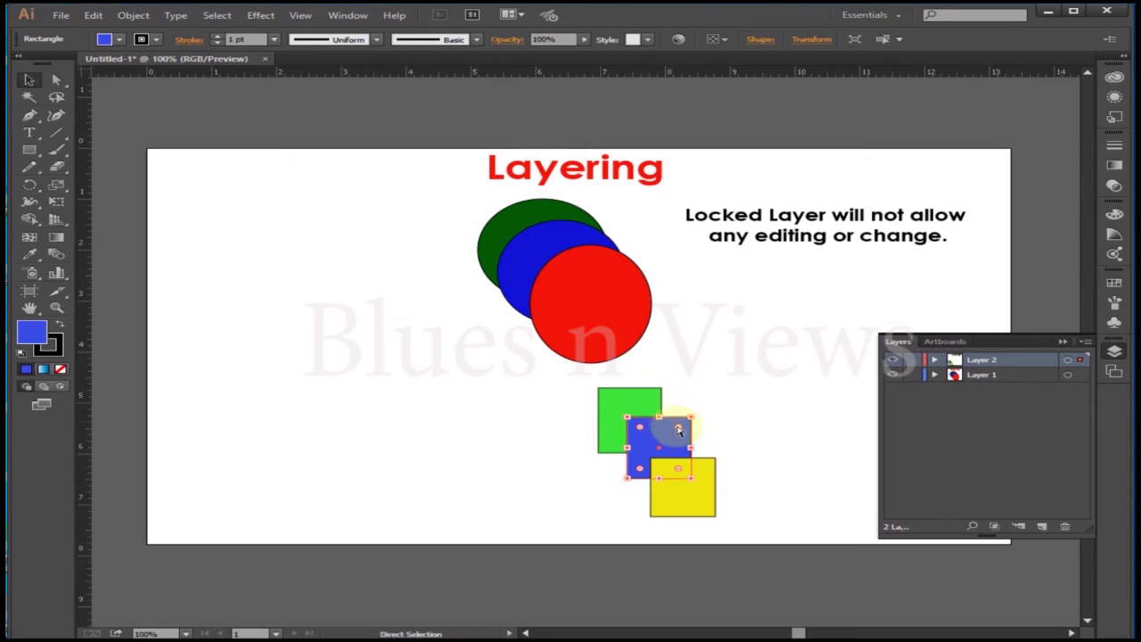
pyautogui.hotkey('ctrl', 'z')
pyautogui.hotkey('ctrl', 'shift', 'z')
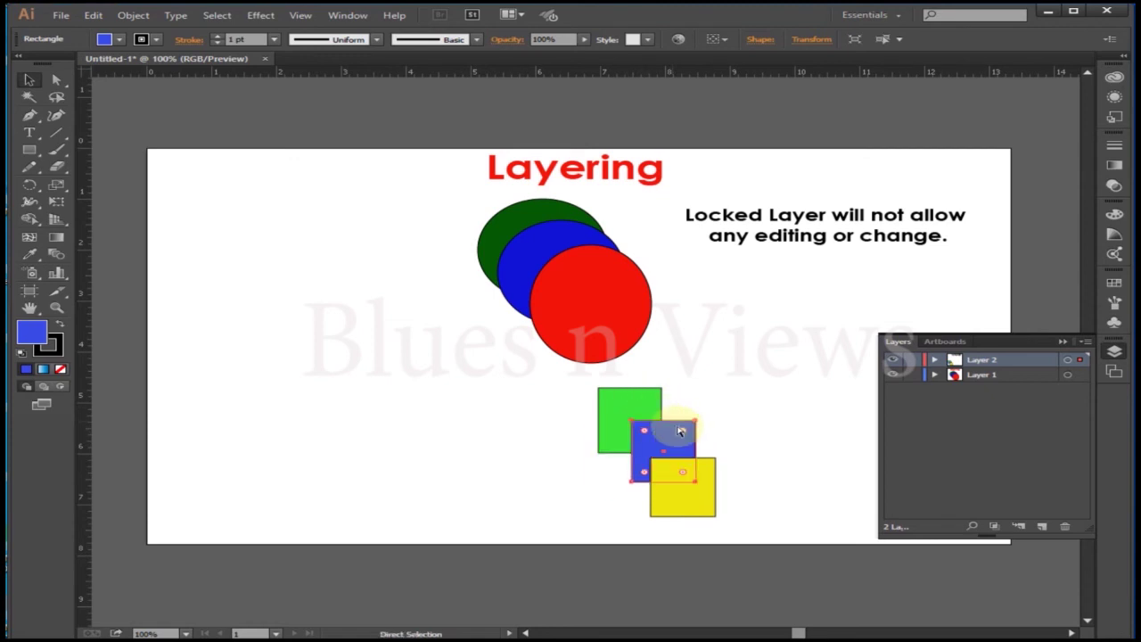
pyautogui.hotkey('ctrl', 'z')
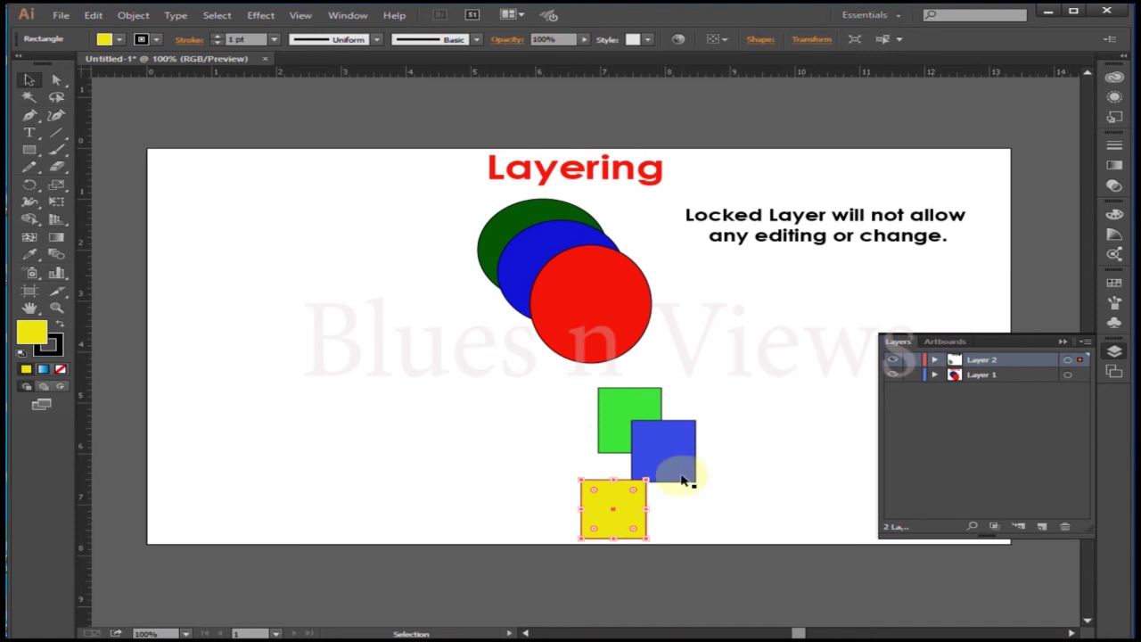
pyautogui.hotkey('ctrl', 'shift', 'z')
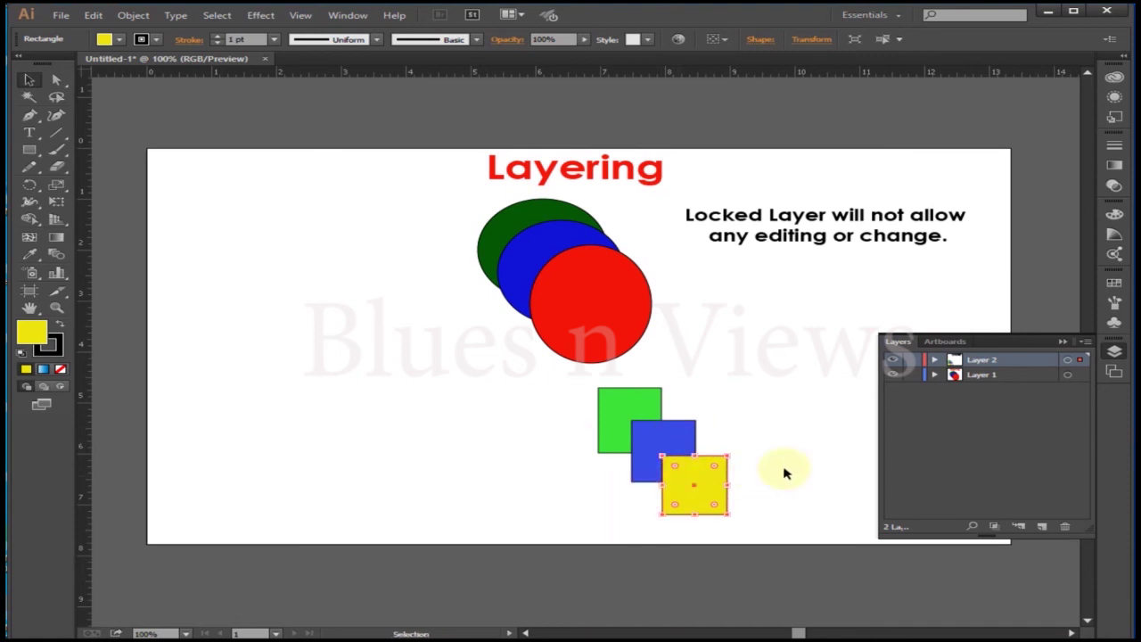
# - Toggle Layer 2's lock, move the red, blue and green circles apart, then undo to restore their overlap
pyautogui.click(919, 361)
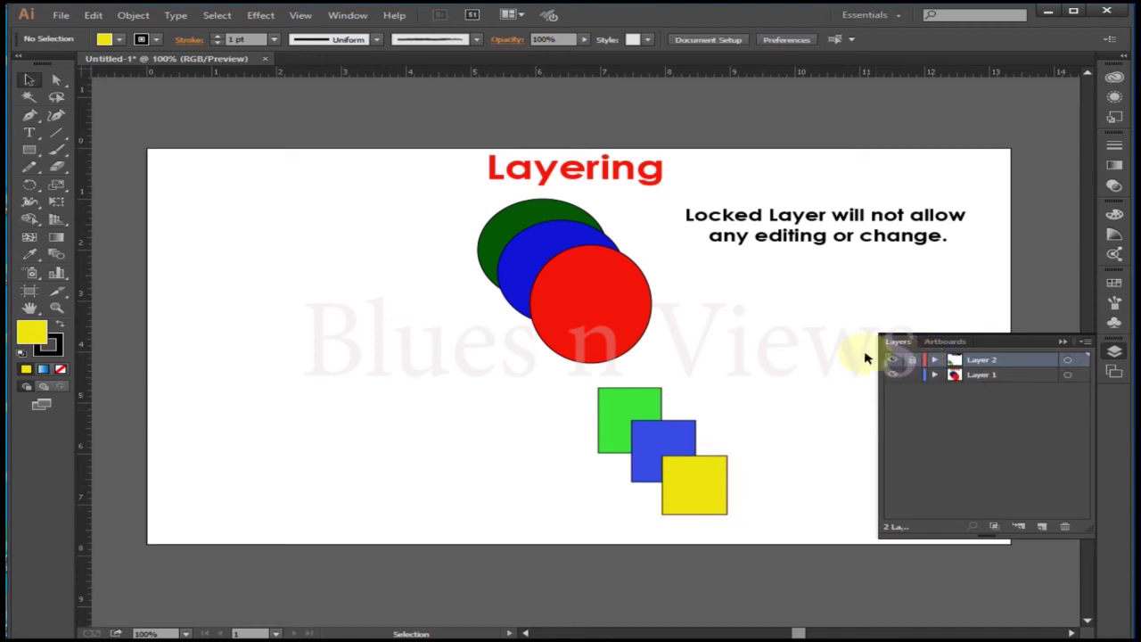
pyautogui.click(911, 360)
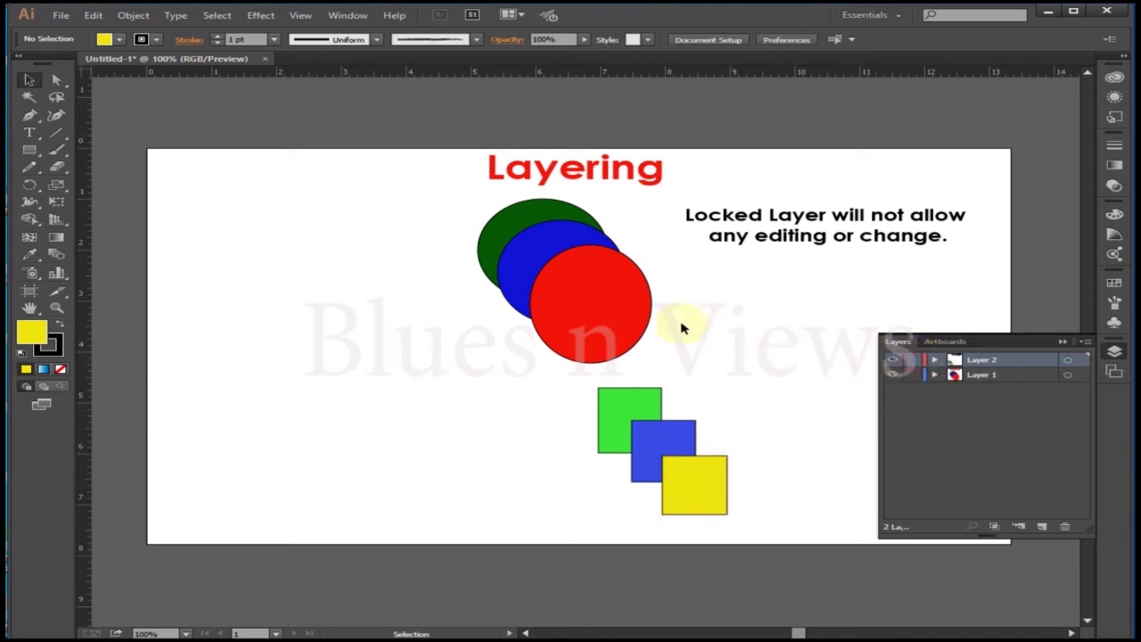
pyautogui.moveTo(613, 316); pyautogui.dragTo(470, 409)
pyautogui.moveTo(599, 260); pyautogui.dragTo(763, 334)
pyautogui.moveTo(551, 275); pyautogui.dragTo(411, 292)
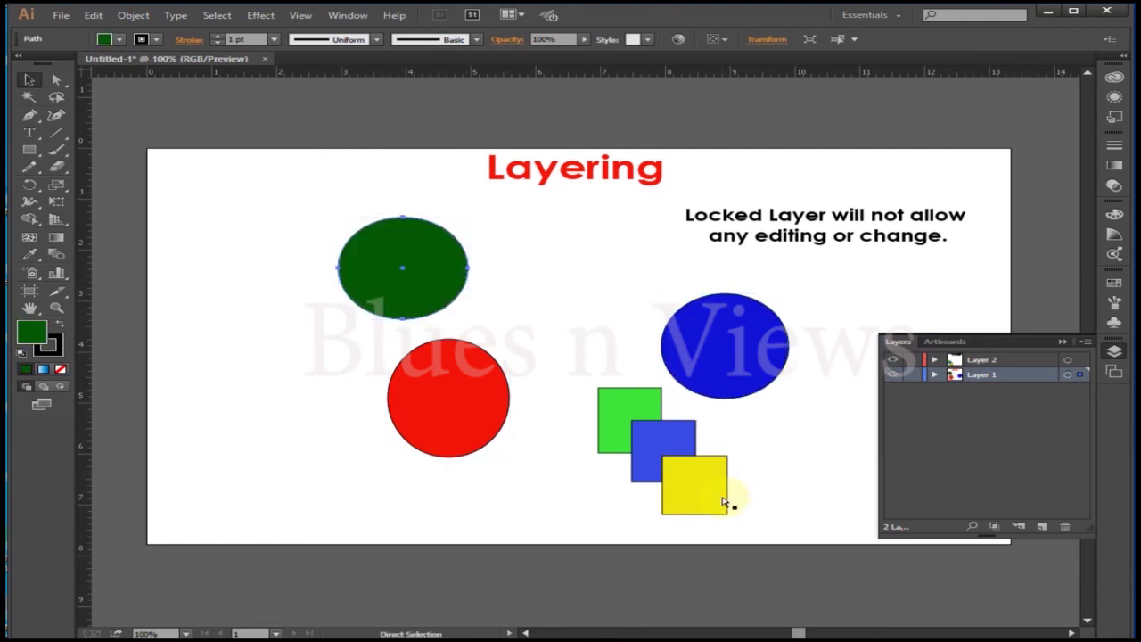
pyautogui.hotkey('ctrl', 'z')
pyautogui.hotkey('ctrl', 'z')
pyautogui.hotkey('ctrl', 'z')
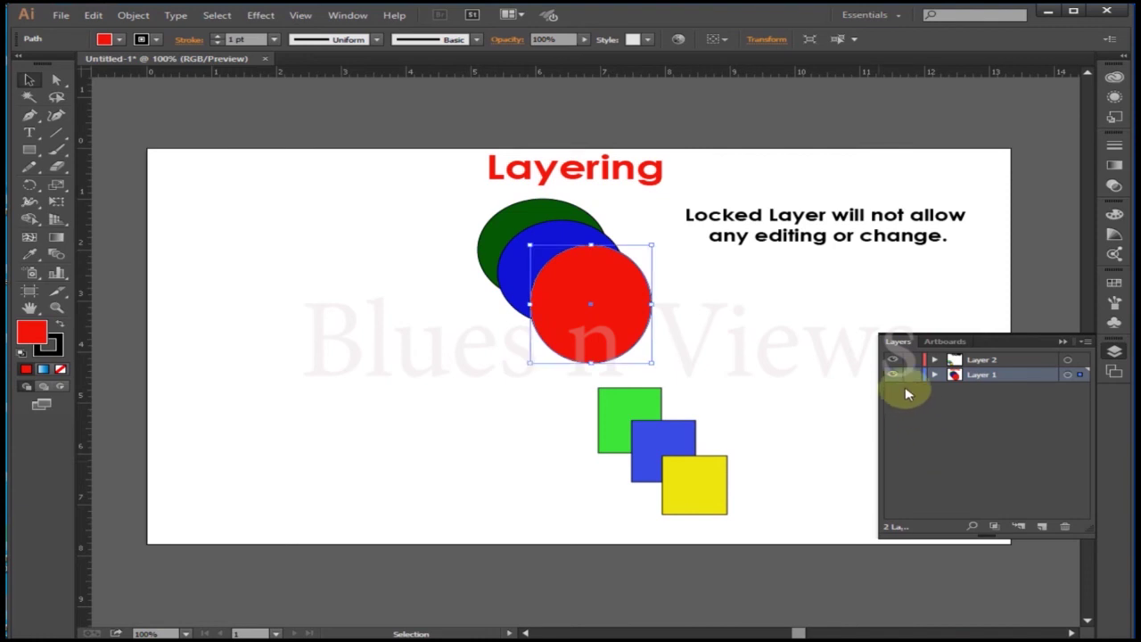
# - Move the red circle down-left, then undo to return it to its overlapping position
pyautogui.click(498, 434)
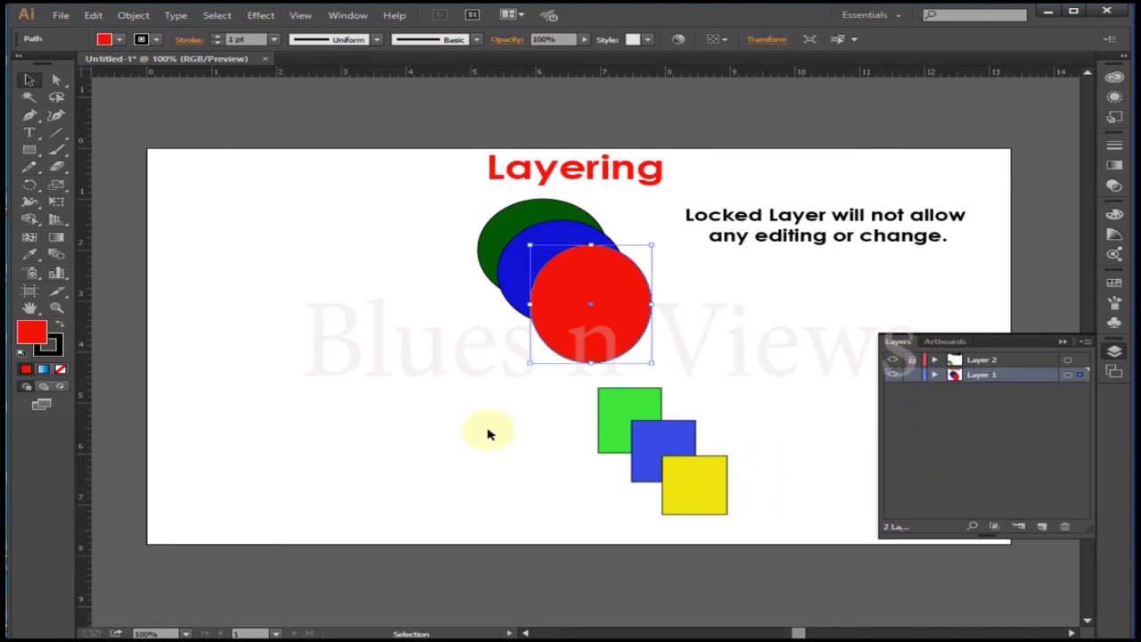
pyautogui.moveTo(610, 295); pyautogui.dragTo(425, 480)
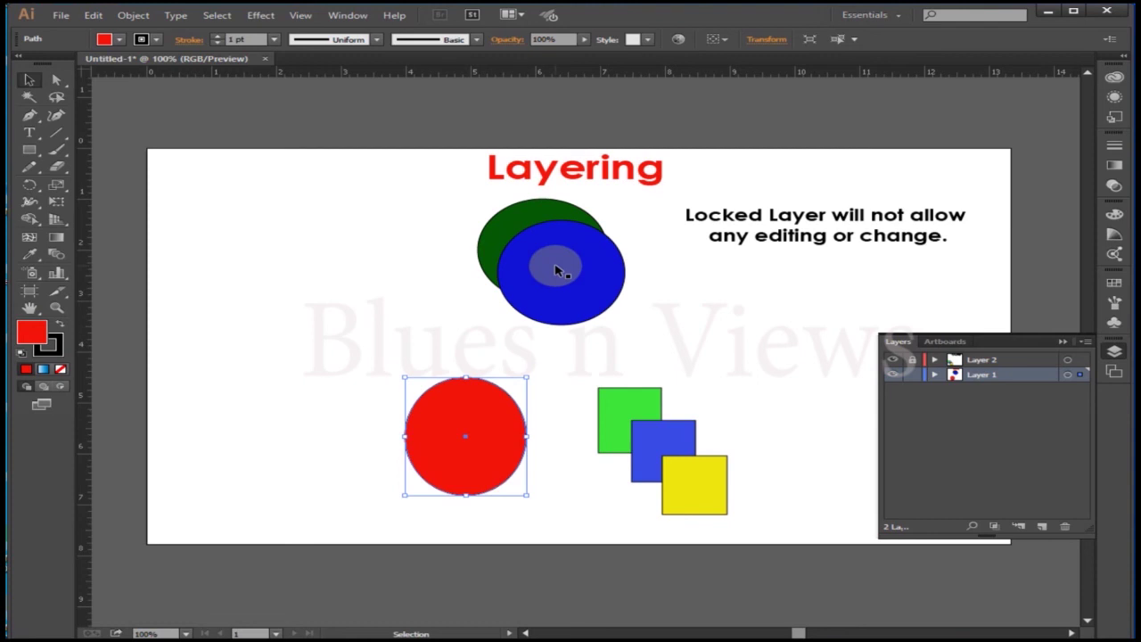
pyautogui.hotkey('ctrl', 'z')
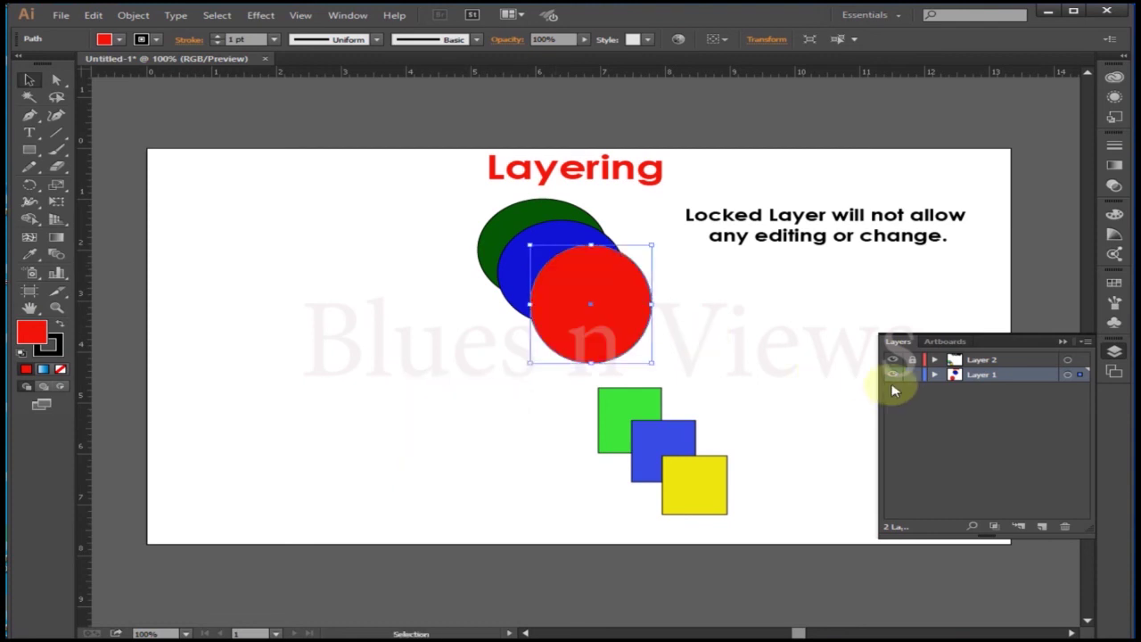
# - Lock Layer 1, confirm its circle can't be selected, and hide Layer 2
pyautogui.click(910, 378)
pyautogui.click(599, 318)
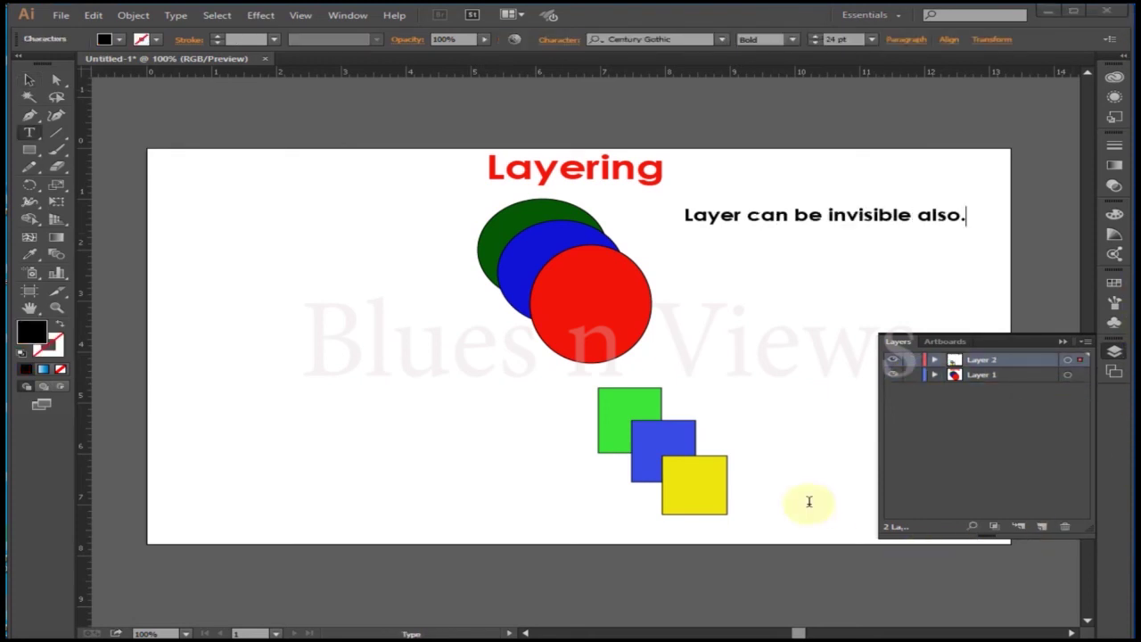
pyautogui.click(894, 361)
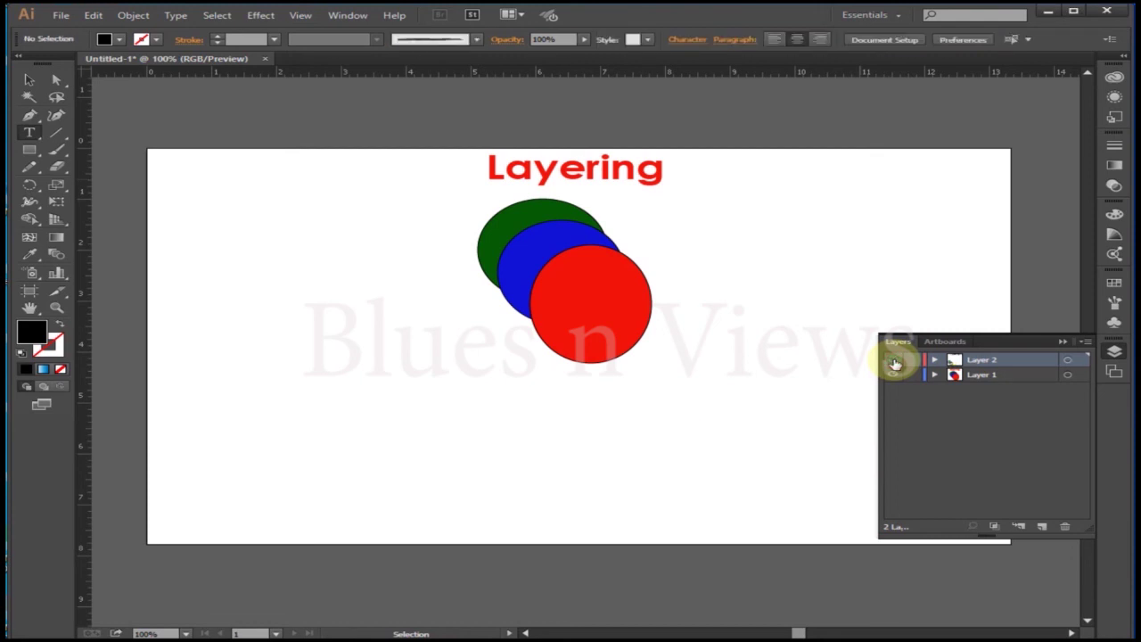
# - Toggle the visibility of Layer 2 and Layer 1 off and on, leaving both layers visible
pyautogui.click(894, 361)
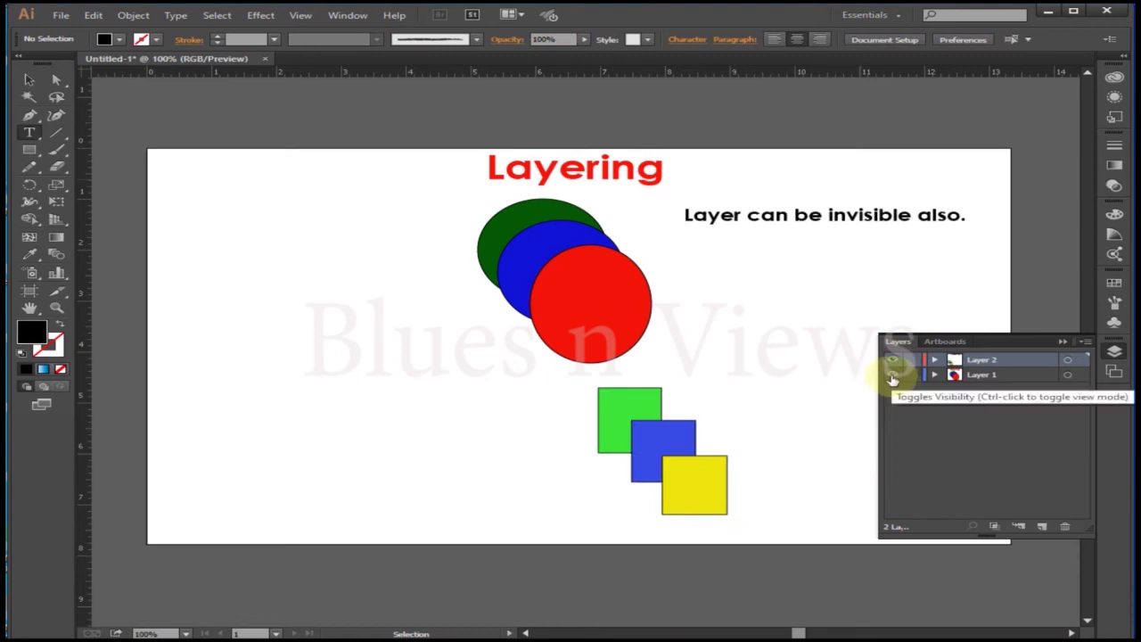
pyautogui.click(893, 375)
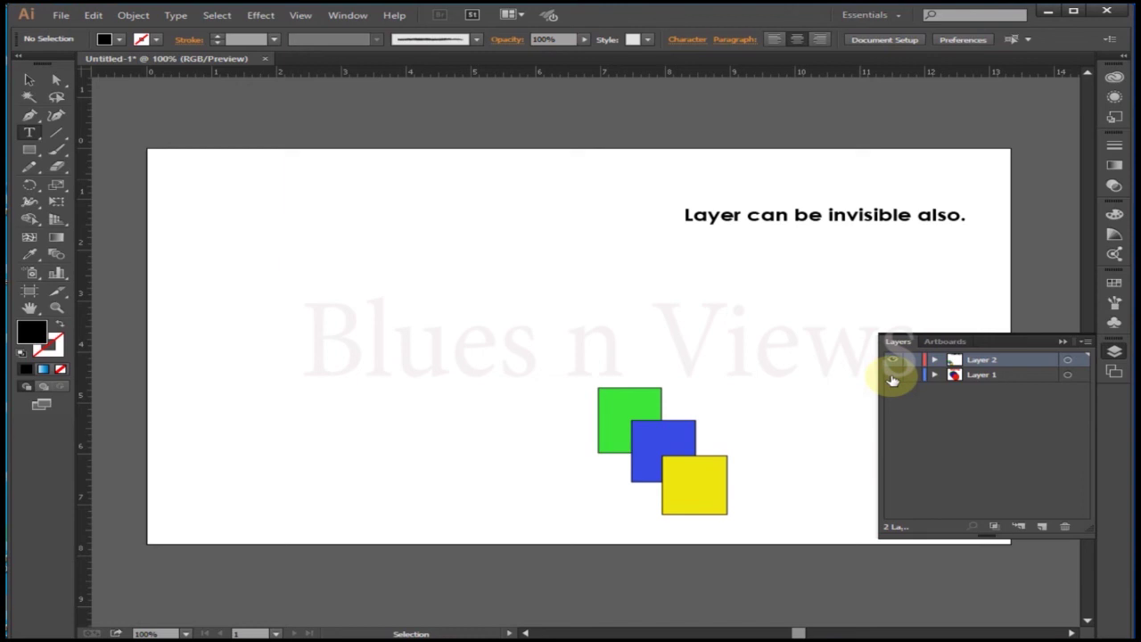
pyautogui.click(893, 375)
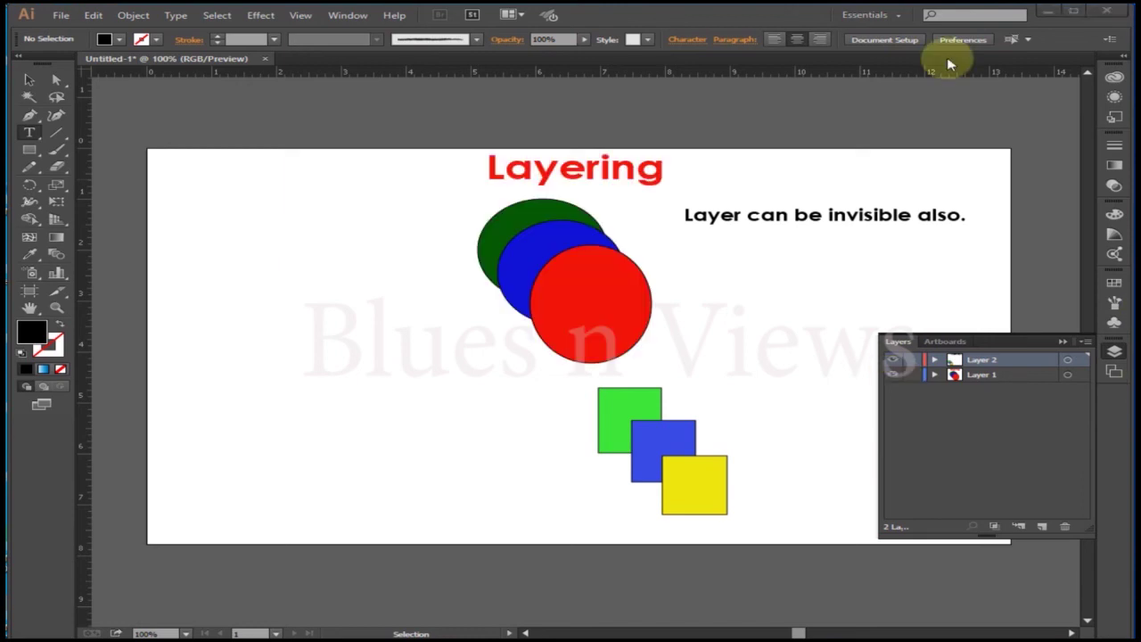
pyautogui.click(894, 361)
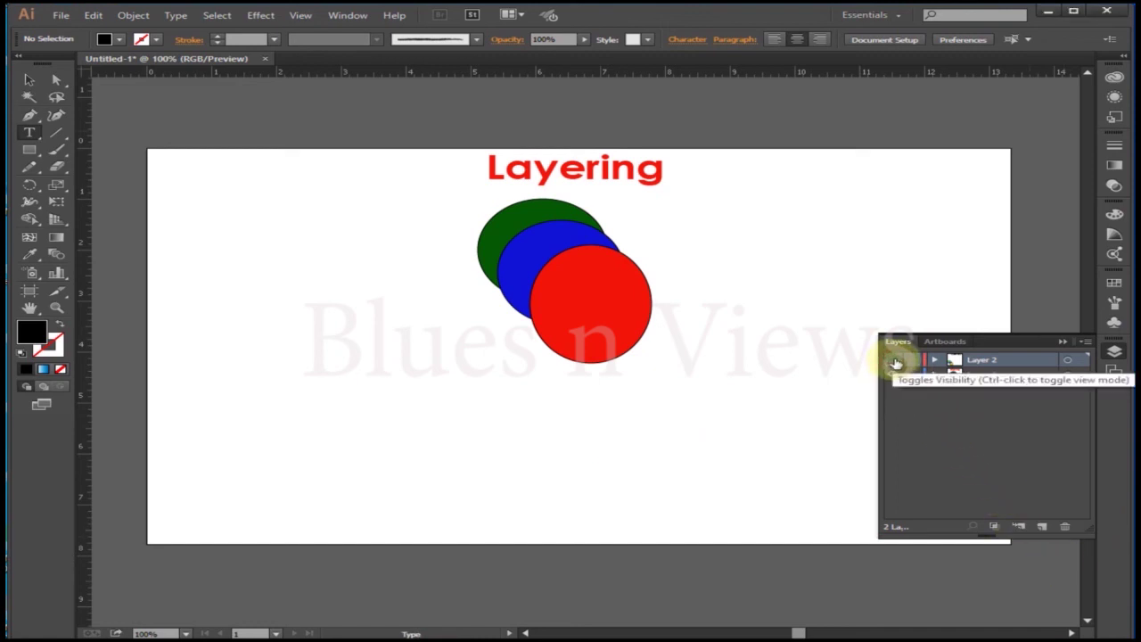
pyautogui.click(895, 360)
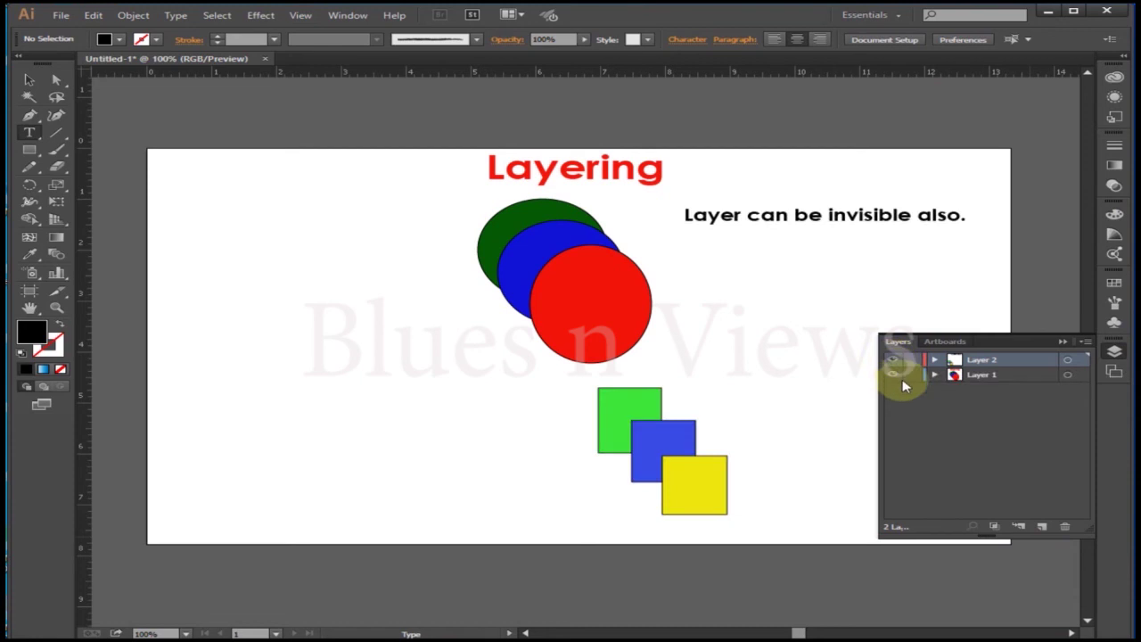
pyautogui.click(894, 375)
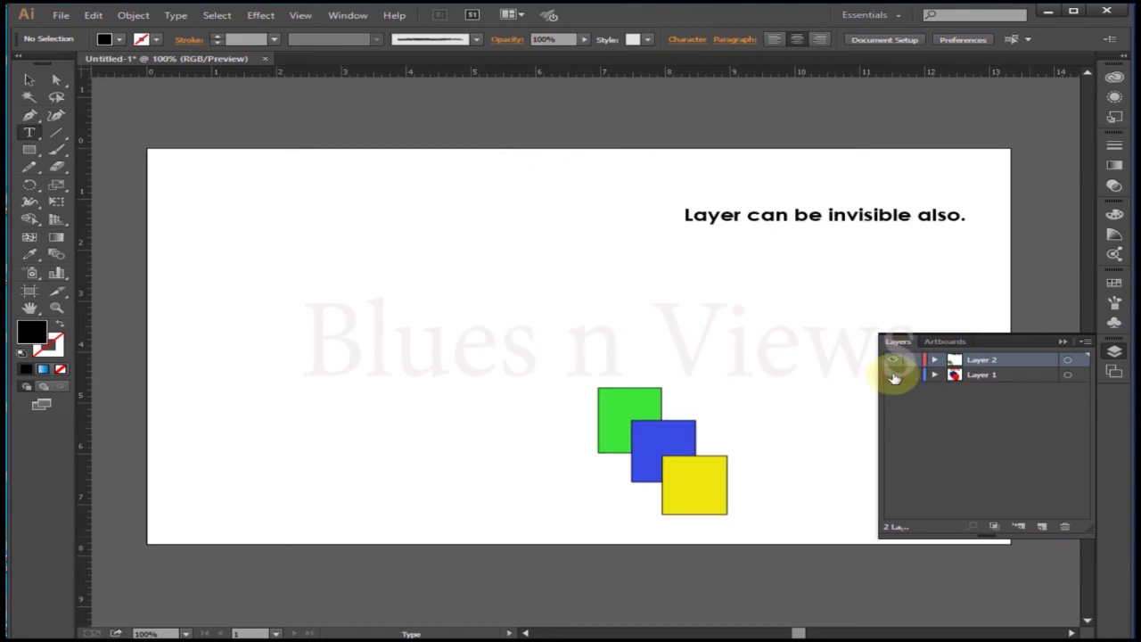
pyautogui.click(894, 375)
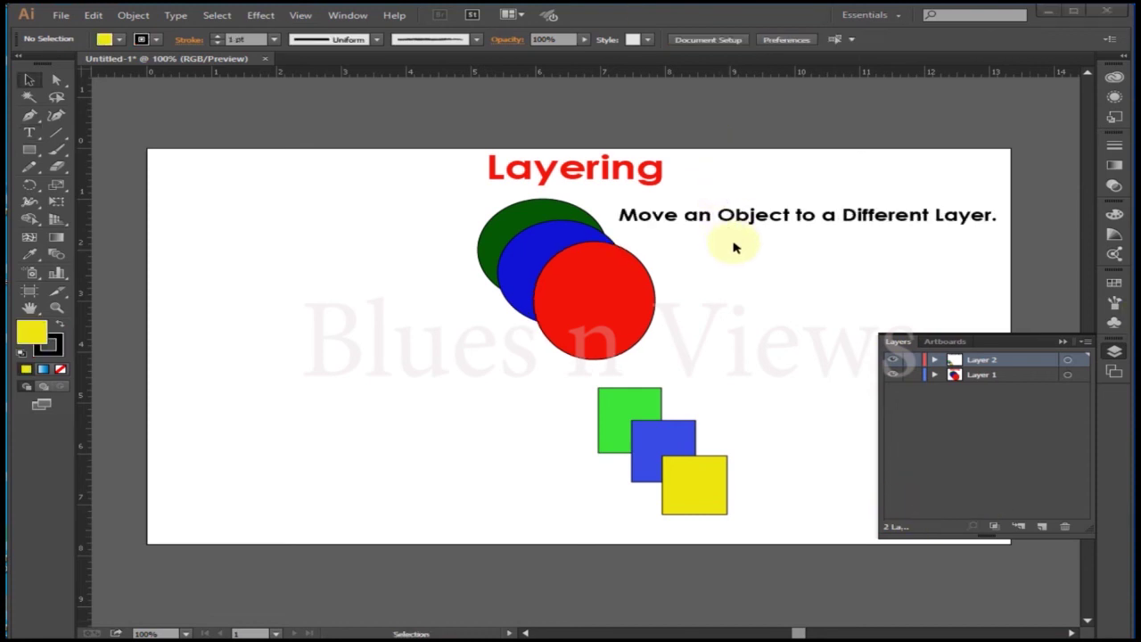
# - Send the red circle to Layer 2 with Send to Current Layer, then select the yellow square
pyautogui.click(754, 265)
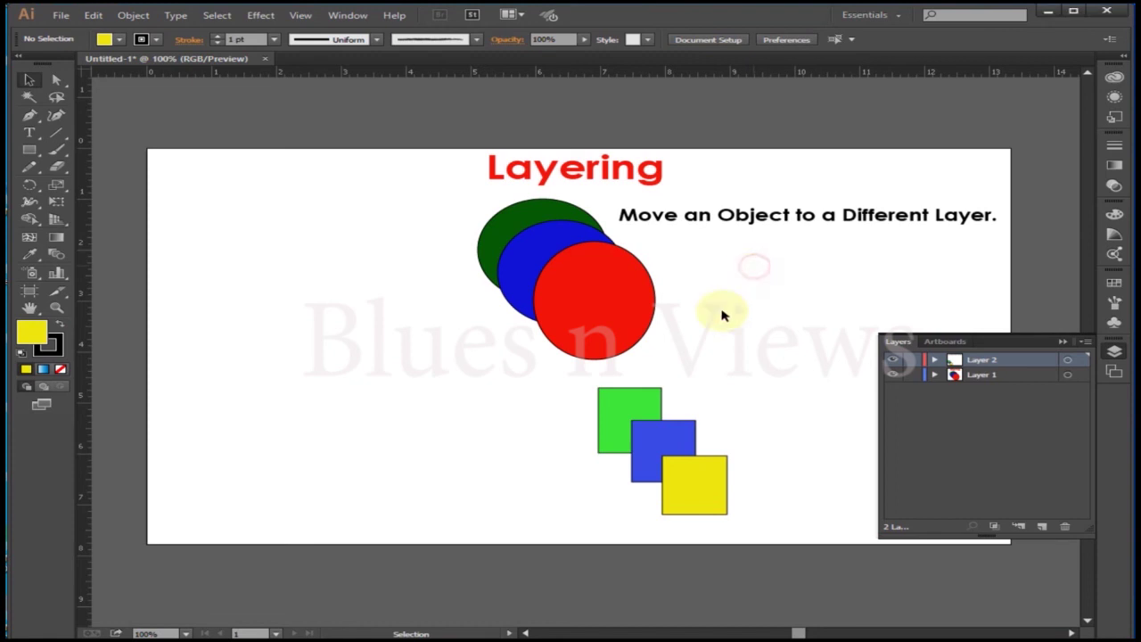
pyautogui.click(601, 310)
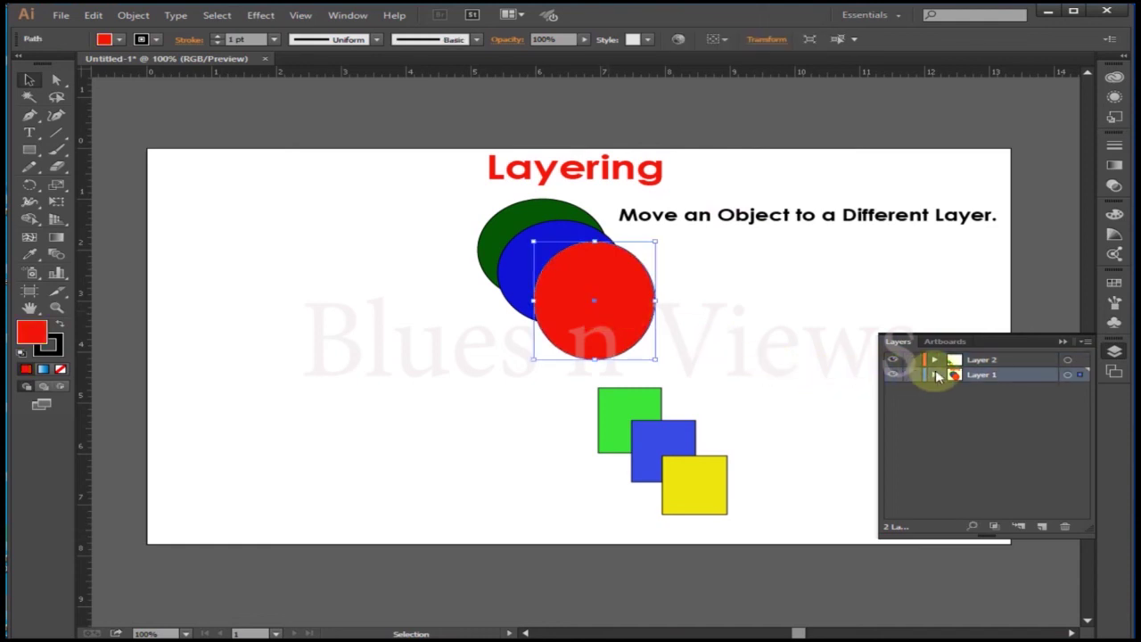
pyautogui.click(1006, 364)
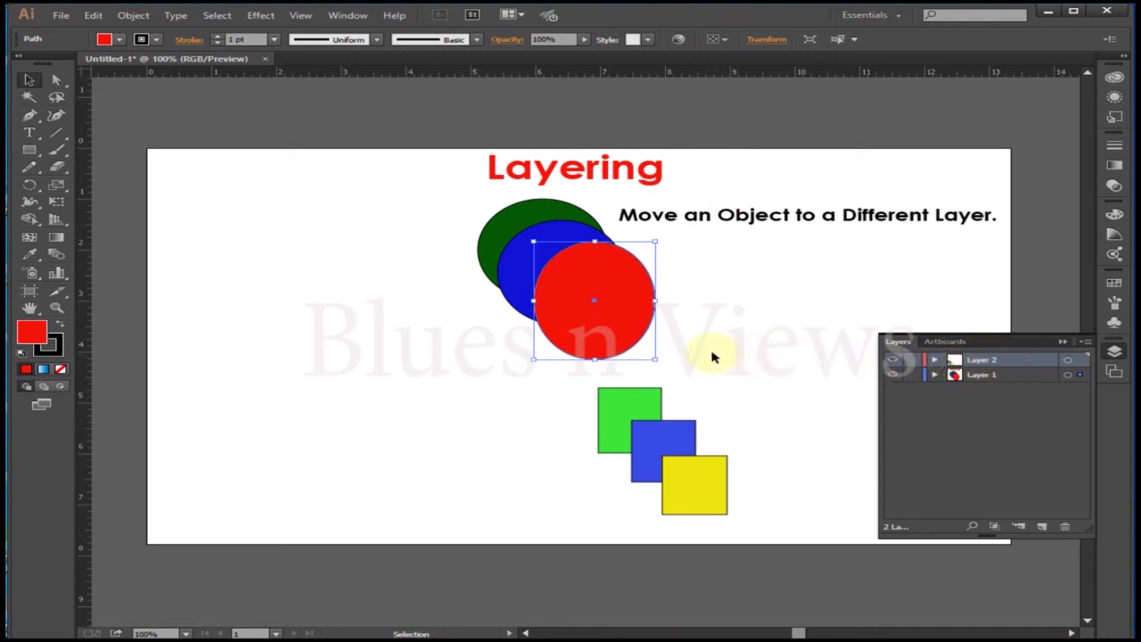
pyautogui.rightClick(593, 323)
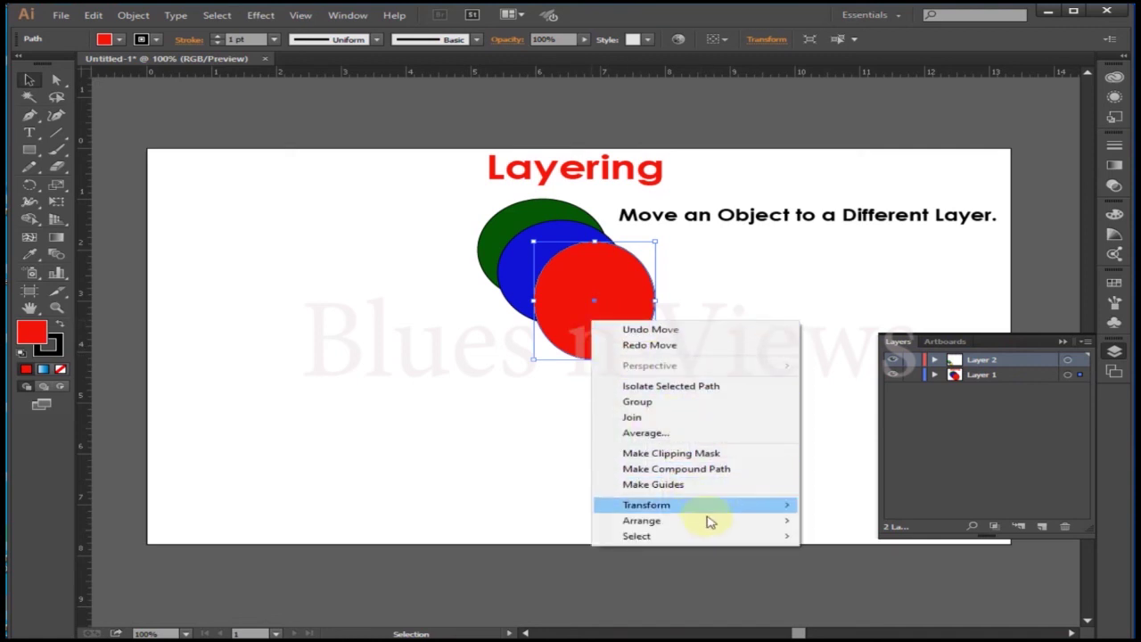
pyautogui.moveTo(765, 530)
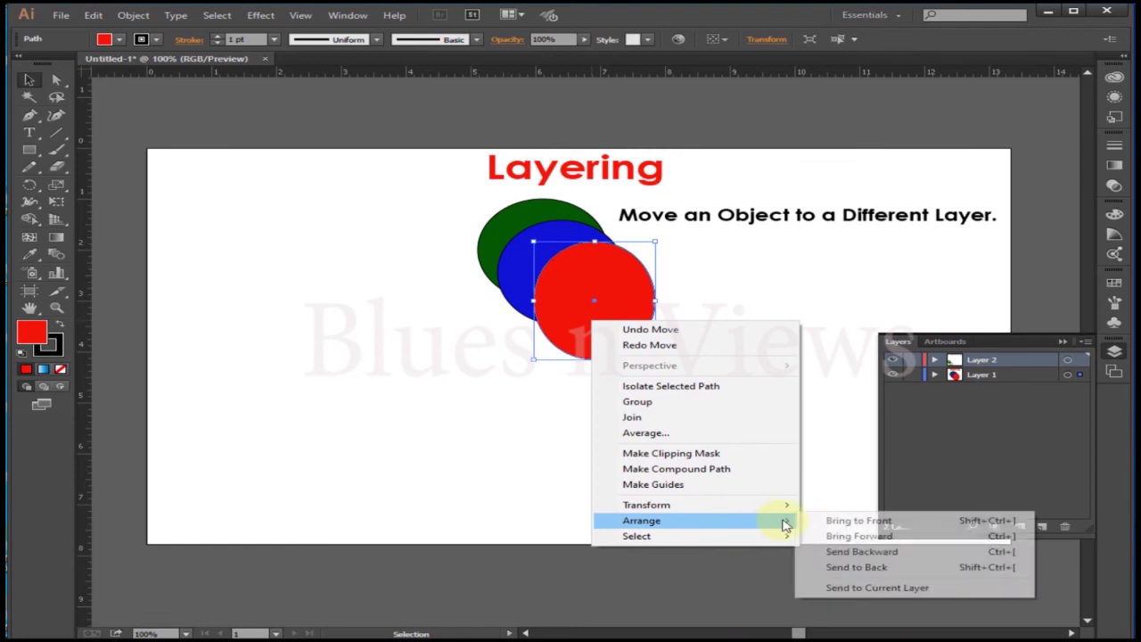
pyautogui.click(922, 590)
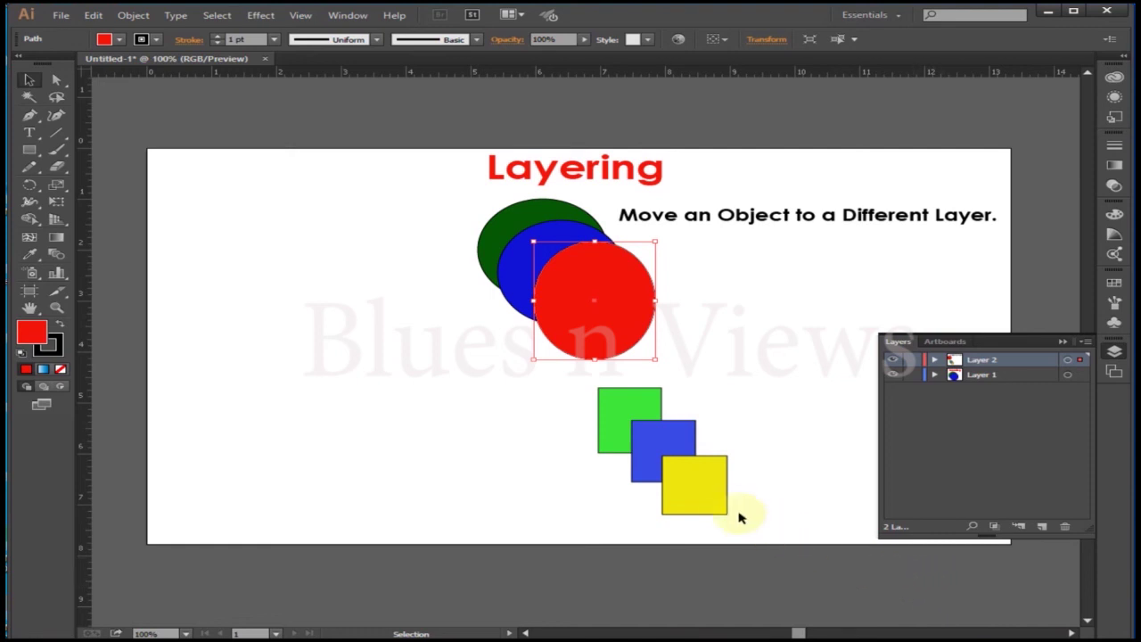
pyautogui.click(711, 503)
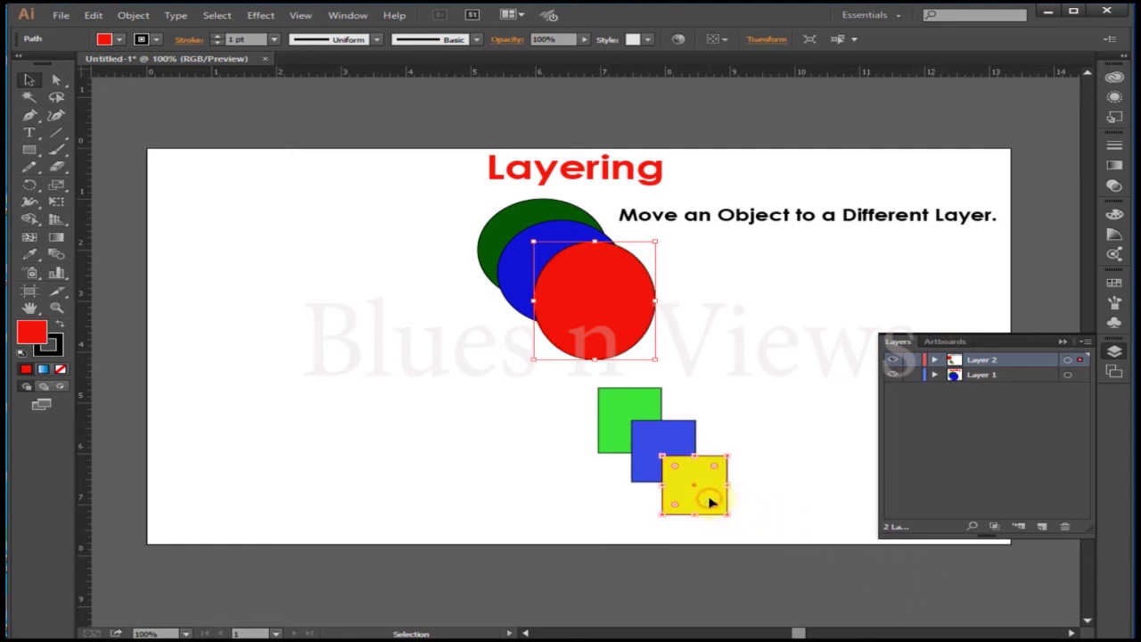
# - Send the yellow square to Layer 1 and nudge it slightly down and right
pyautogui.click(1040, 374)
pyautogui.rightClick(698, 477)
pyautogui.moveTo(767, 461)
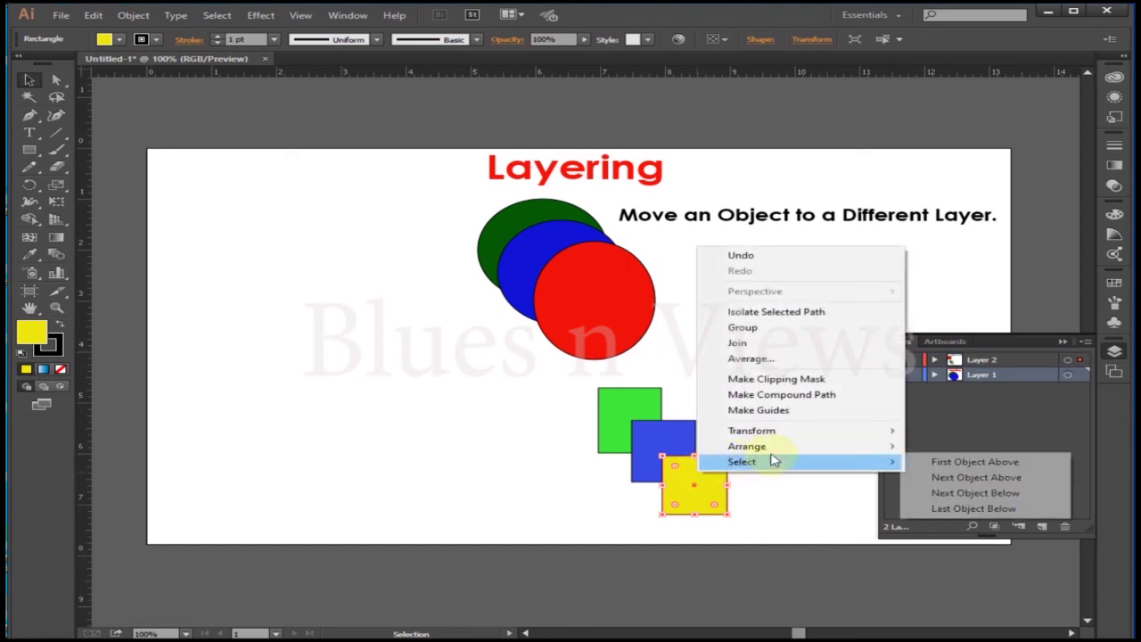
pyautogui.moveTo(815, 451)
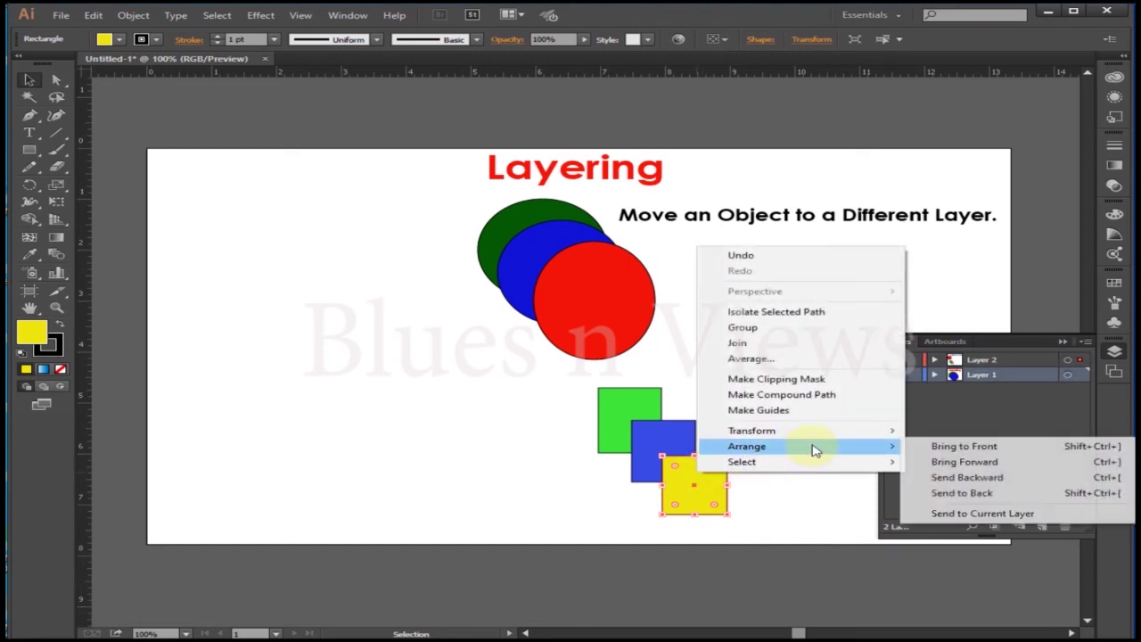
pyautogui.click(1020, 516)
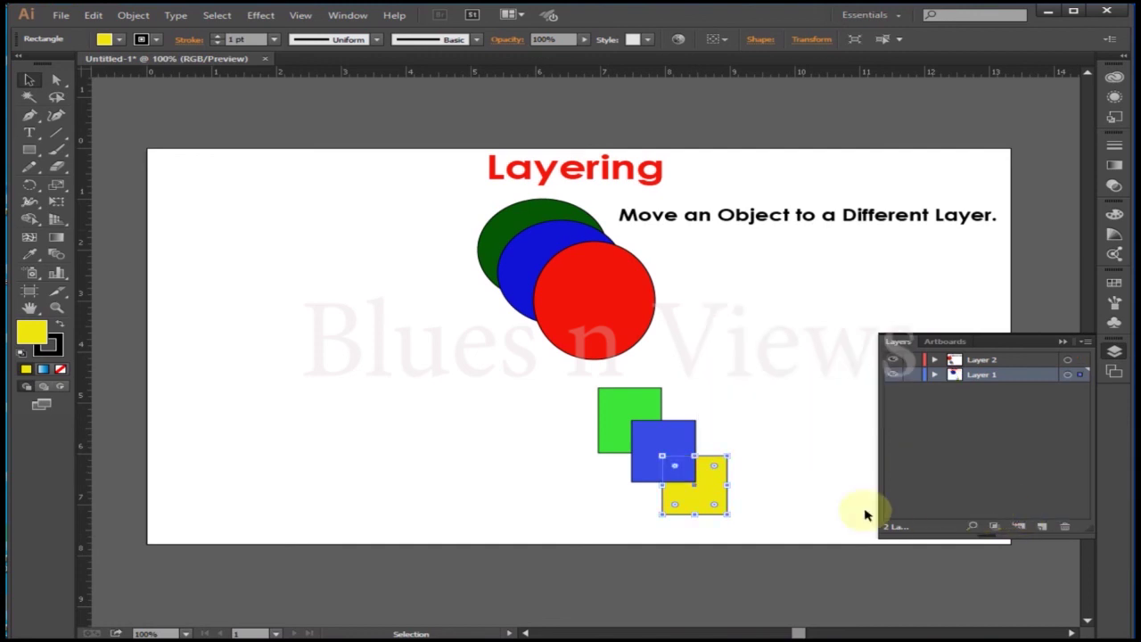
pyautogui.click(802, 504)
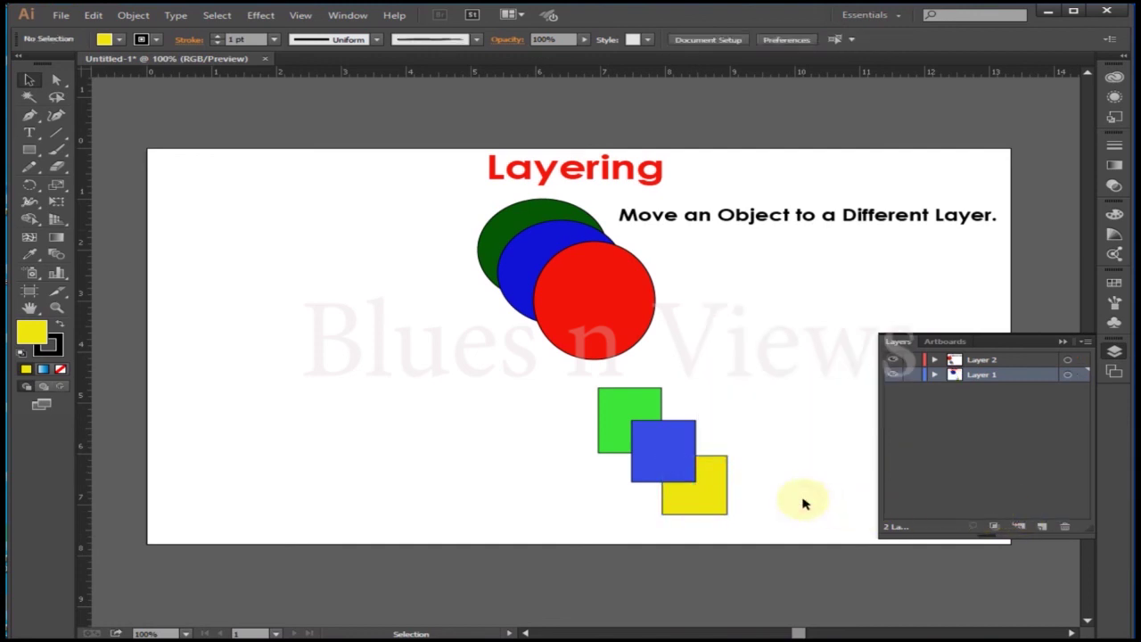
pyautogui.moveTo(719, 502)
pyautogui.mouseDown()
pyautogui.moveTo(756, 502)
pyautogui.moveTo(723, 508)
pyautogui.mouseUp()
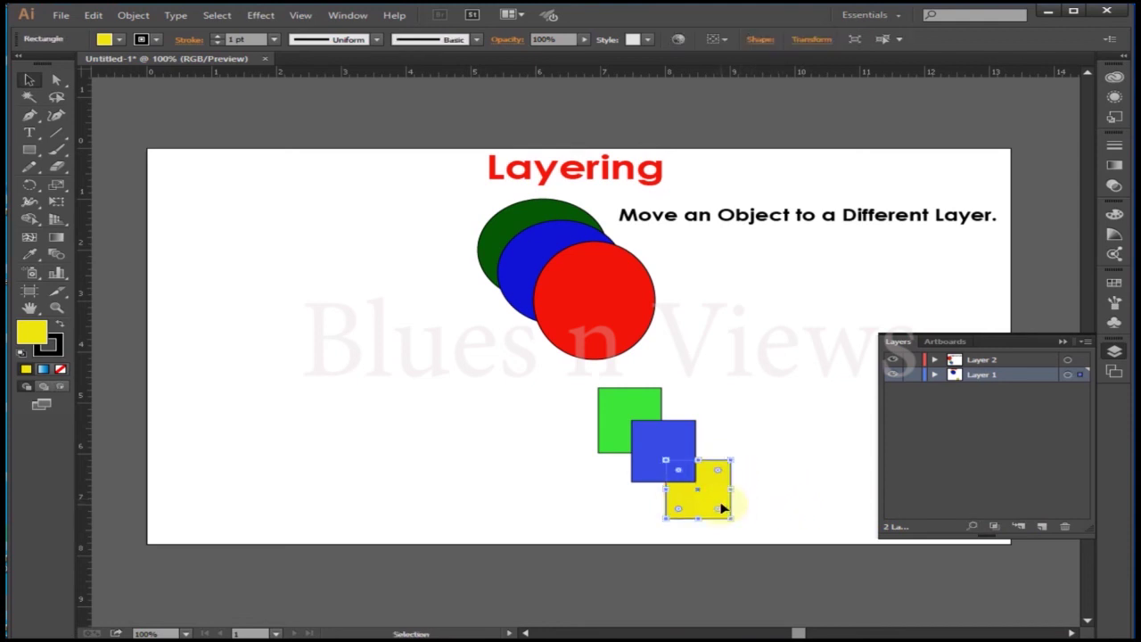